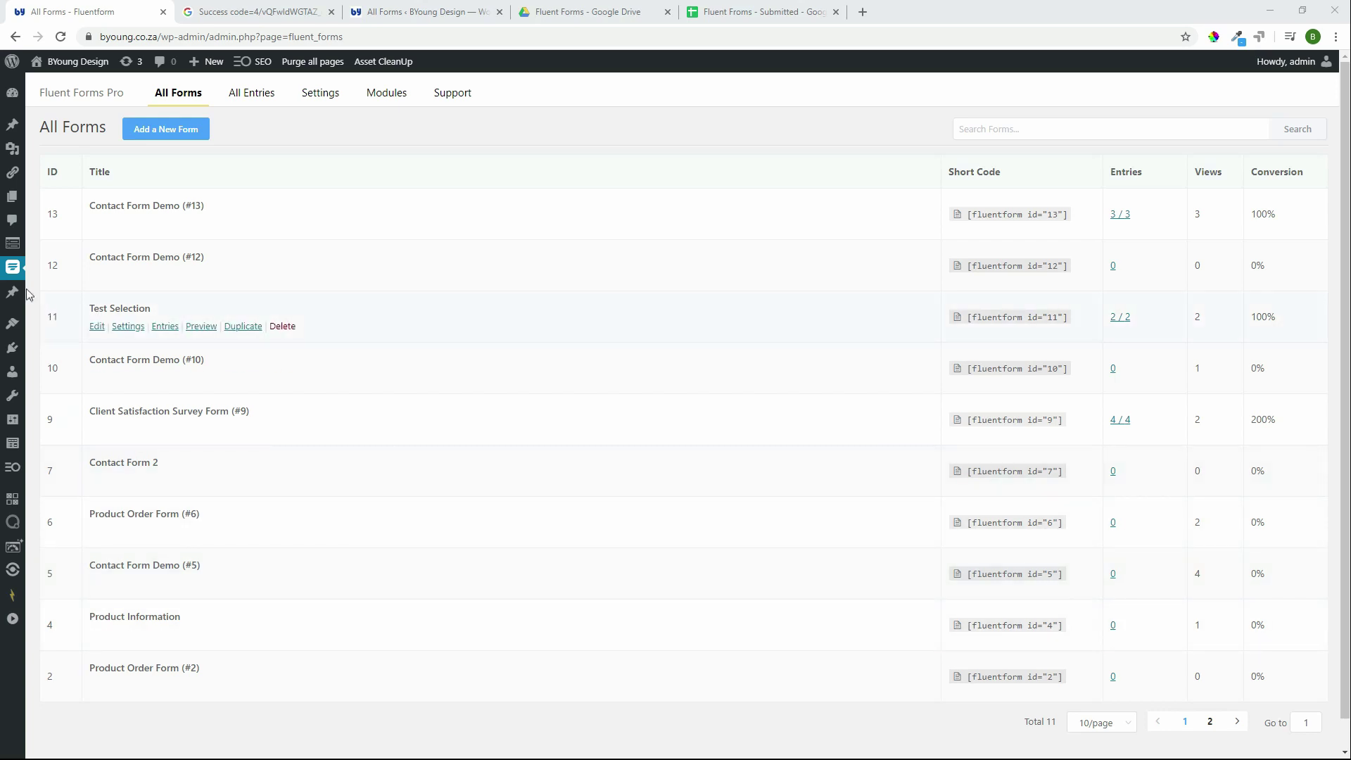
- Switch on the Google Sheets module in Fluent Forms Modules and open its settings
mouse_move(13, 271)
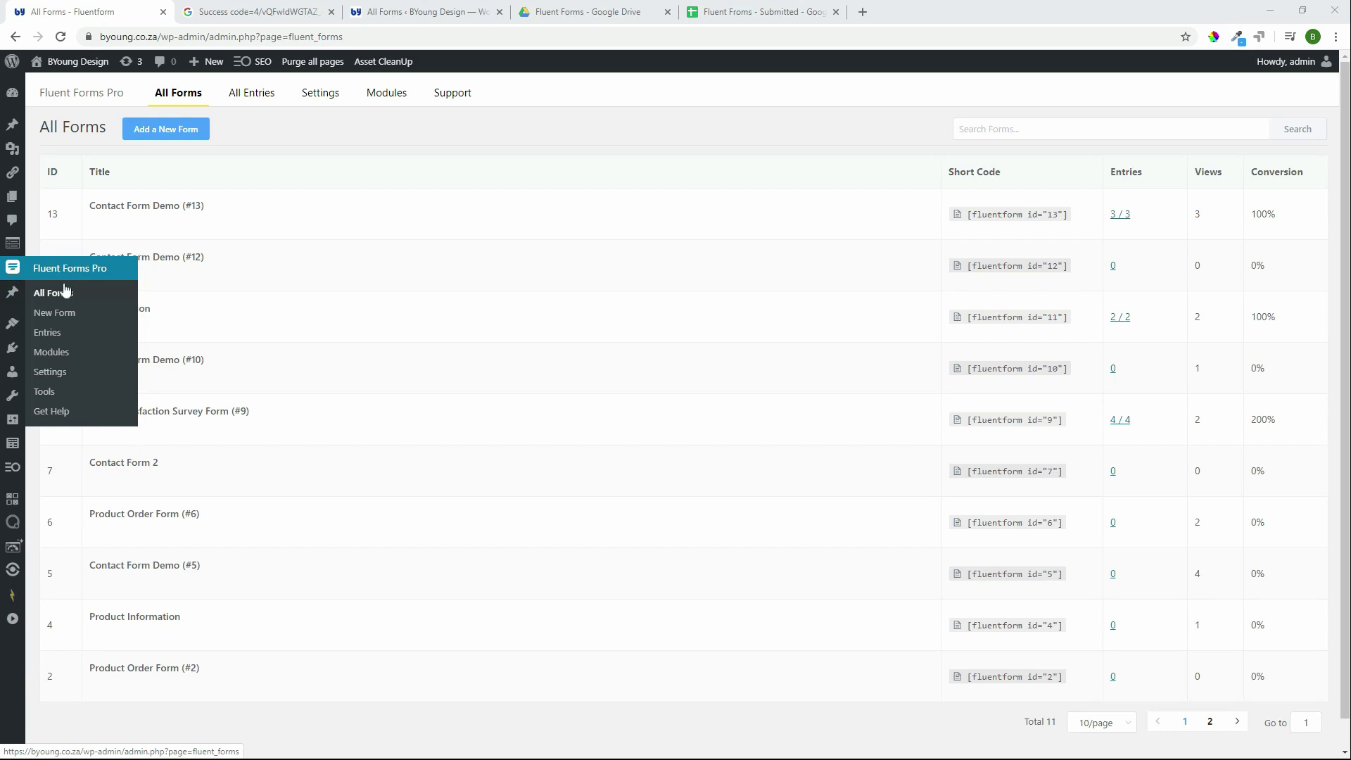
click(44, 351)
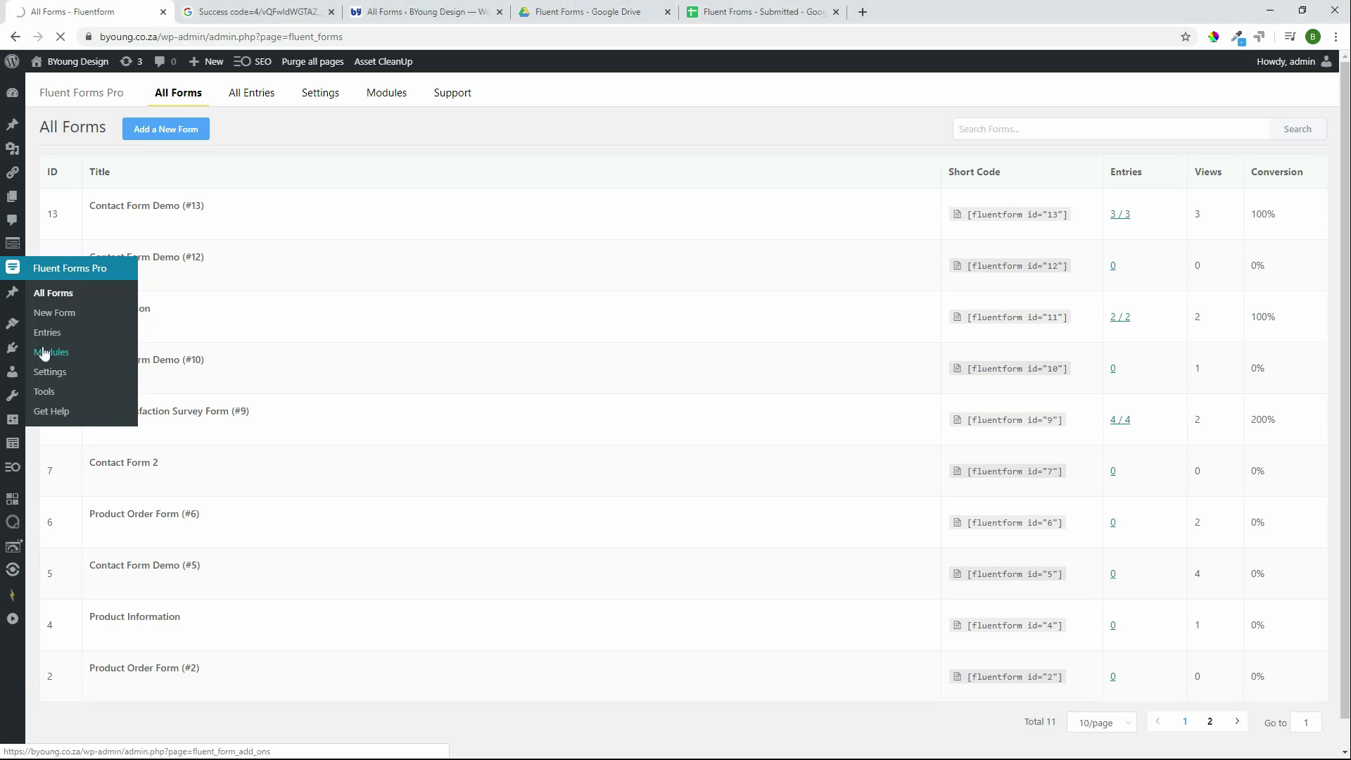
scroll(371, 521, down, 3)
scroll(371, 521, down, 5)
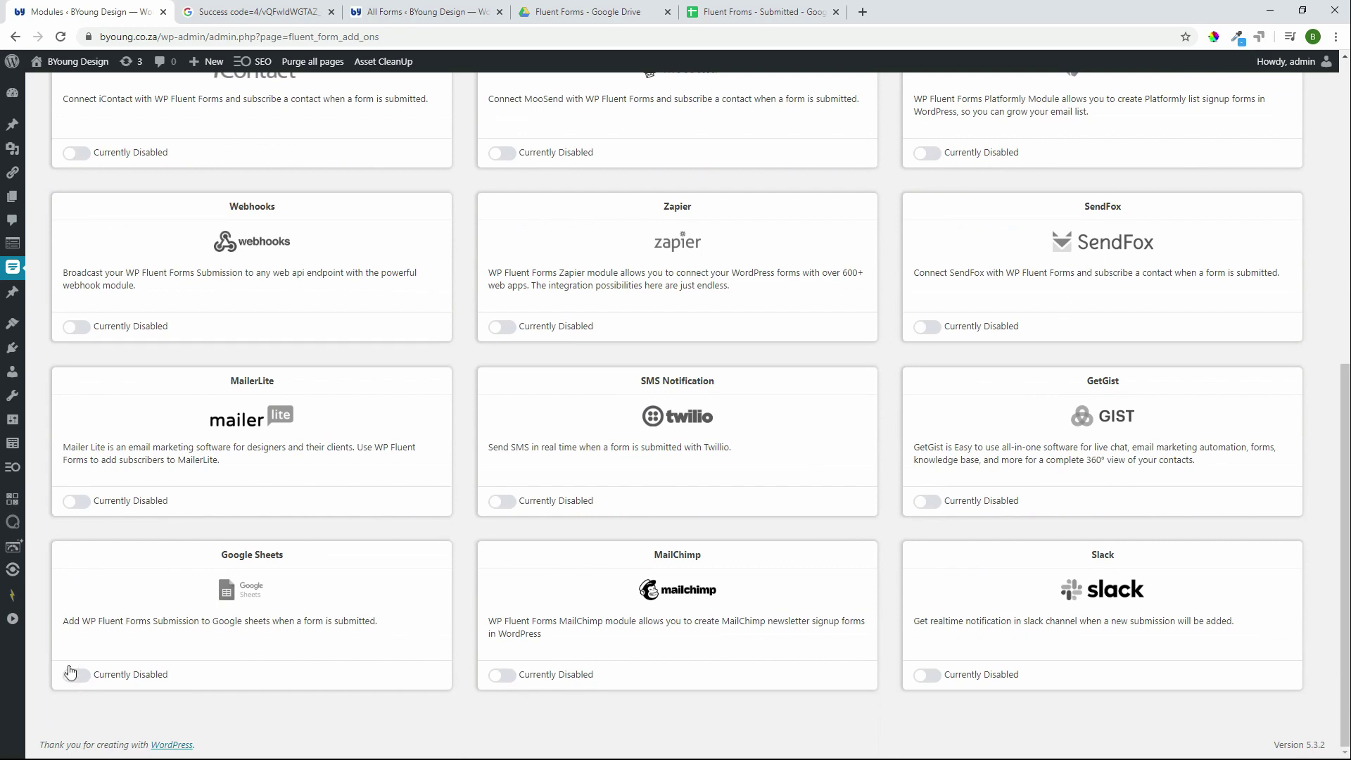
click(74, 674)
click(429, 677)
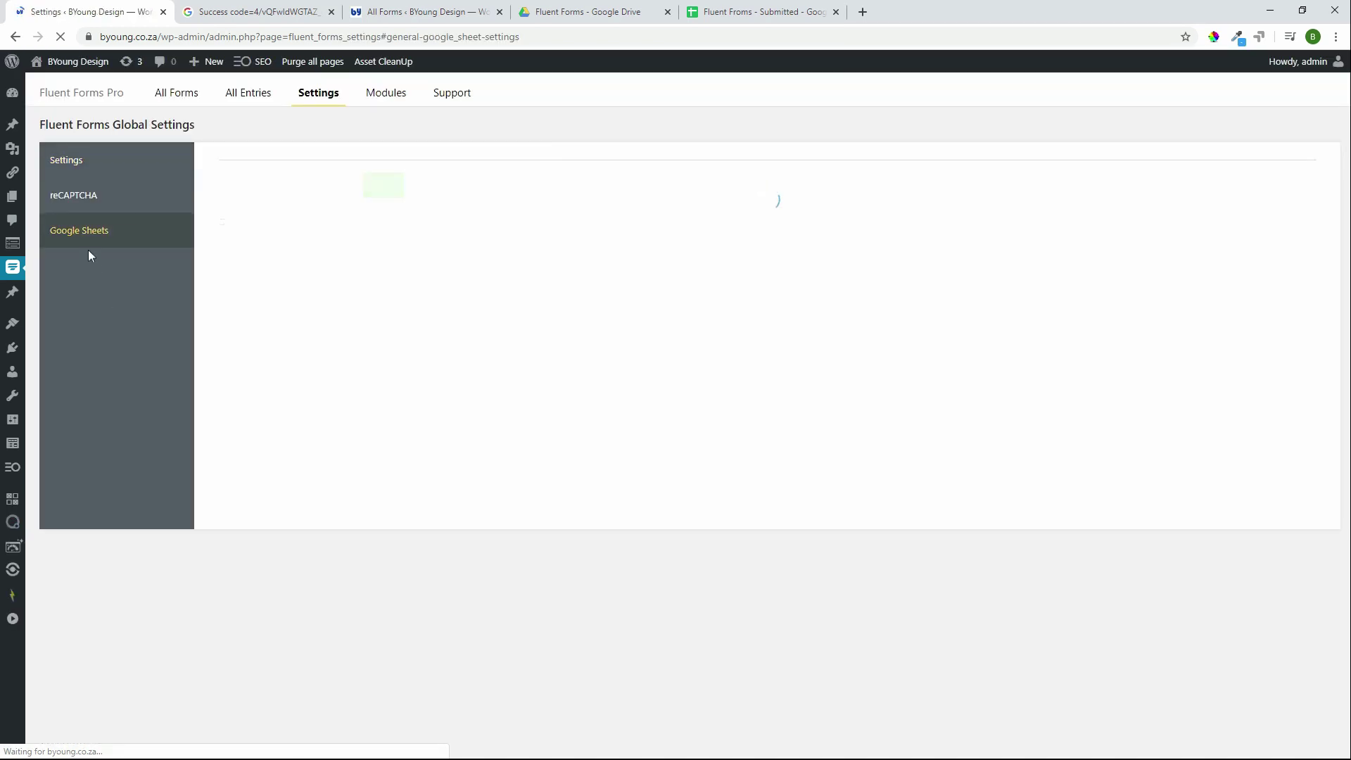
- Show the Google Sheets panel in Global Settings with its empty Access Code field
click(110, 233)
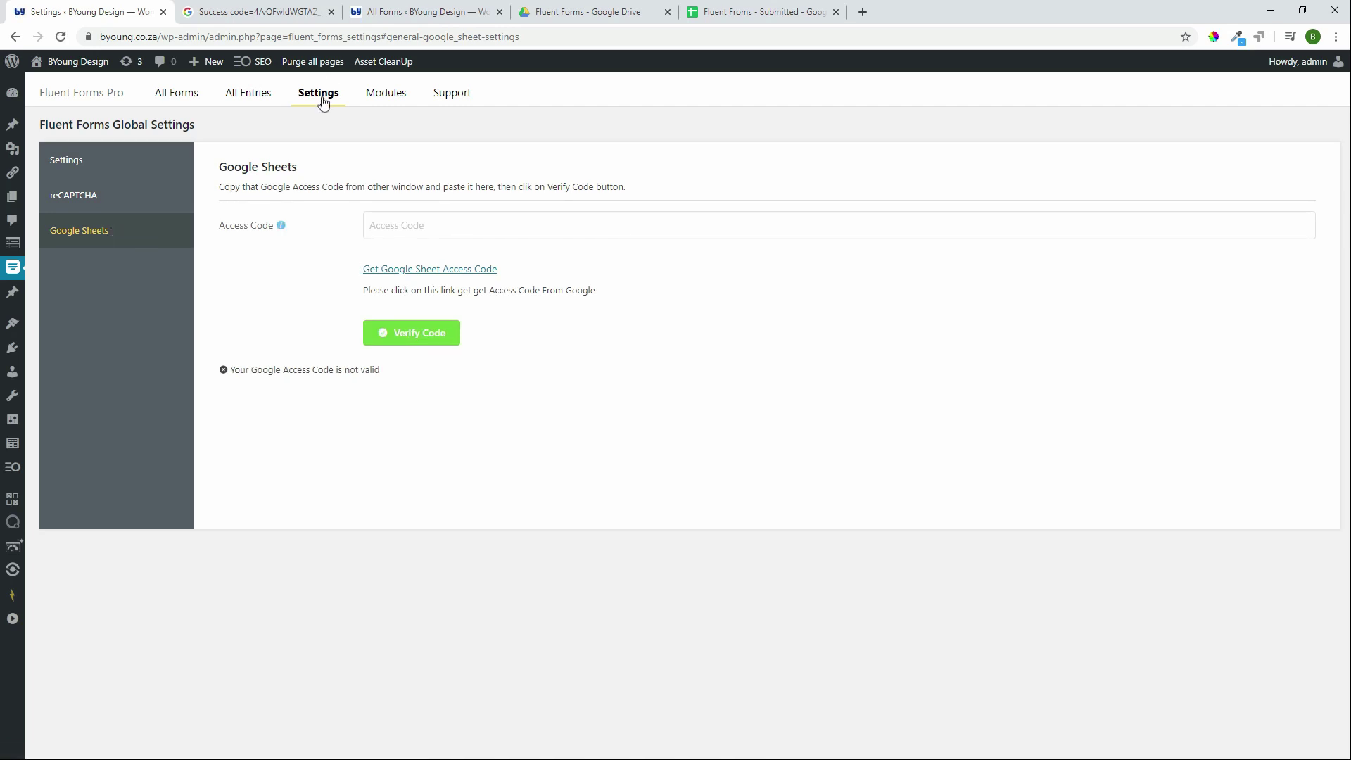
mouse_move(13, 267)
- Grant the Fluent Forms Google Sheet Integration spreadsheet access and copy the resulting access code
click(422, 269)
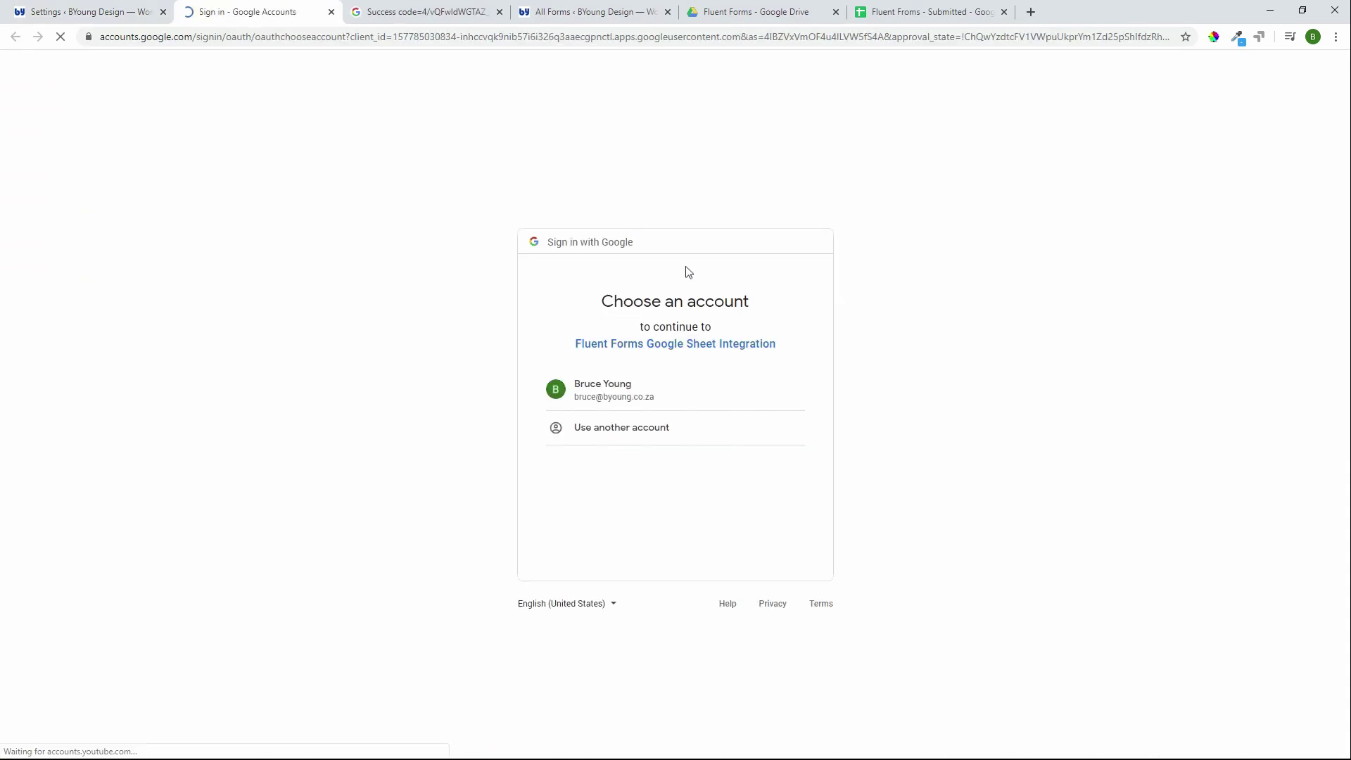
click(622, 390)
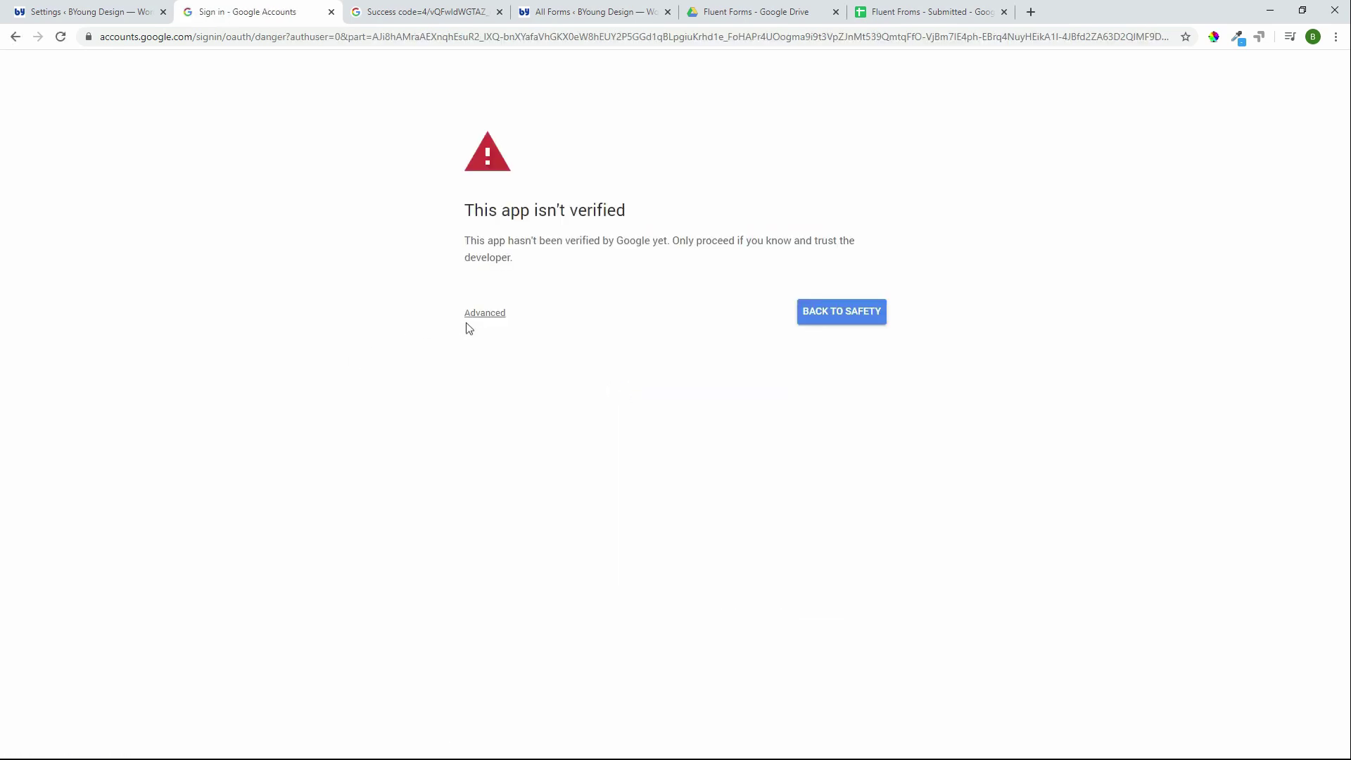
click(490, 314)
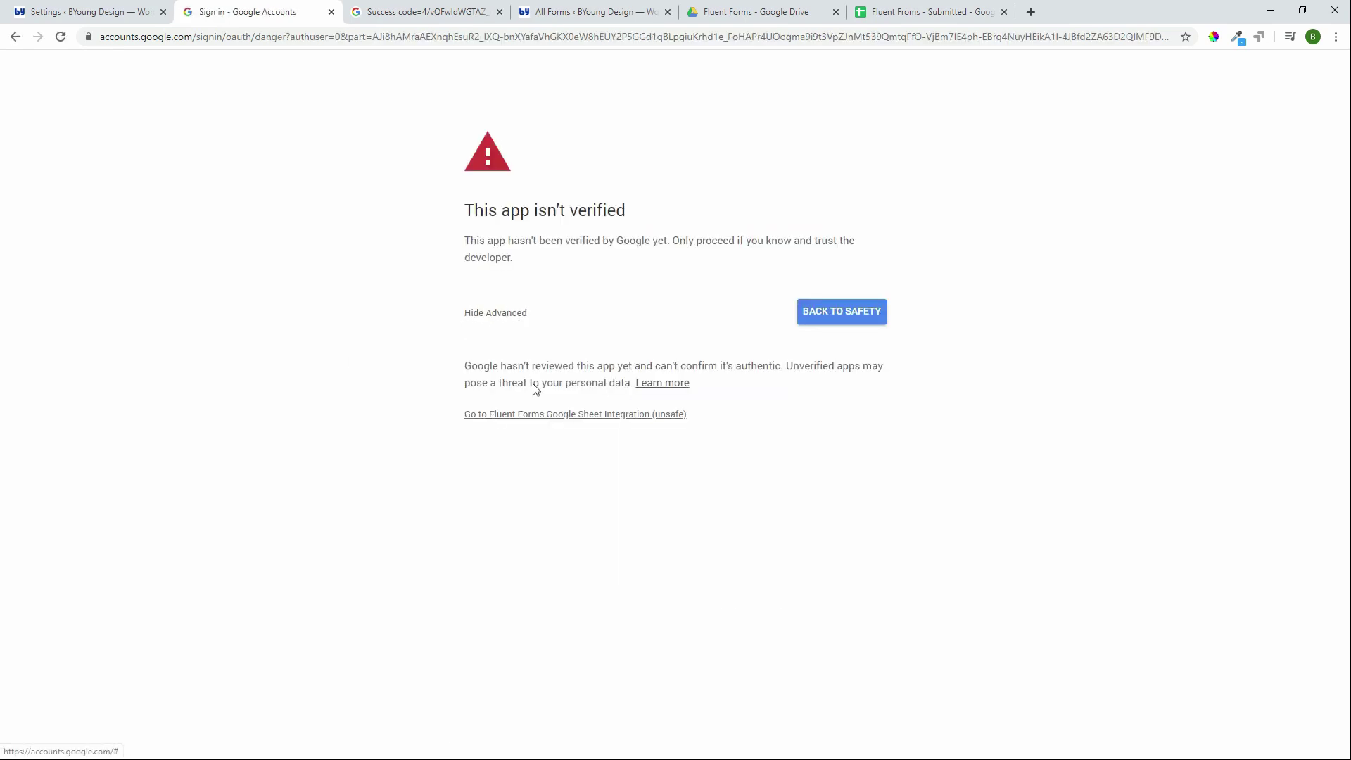
click(632, 419)
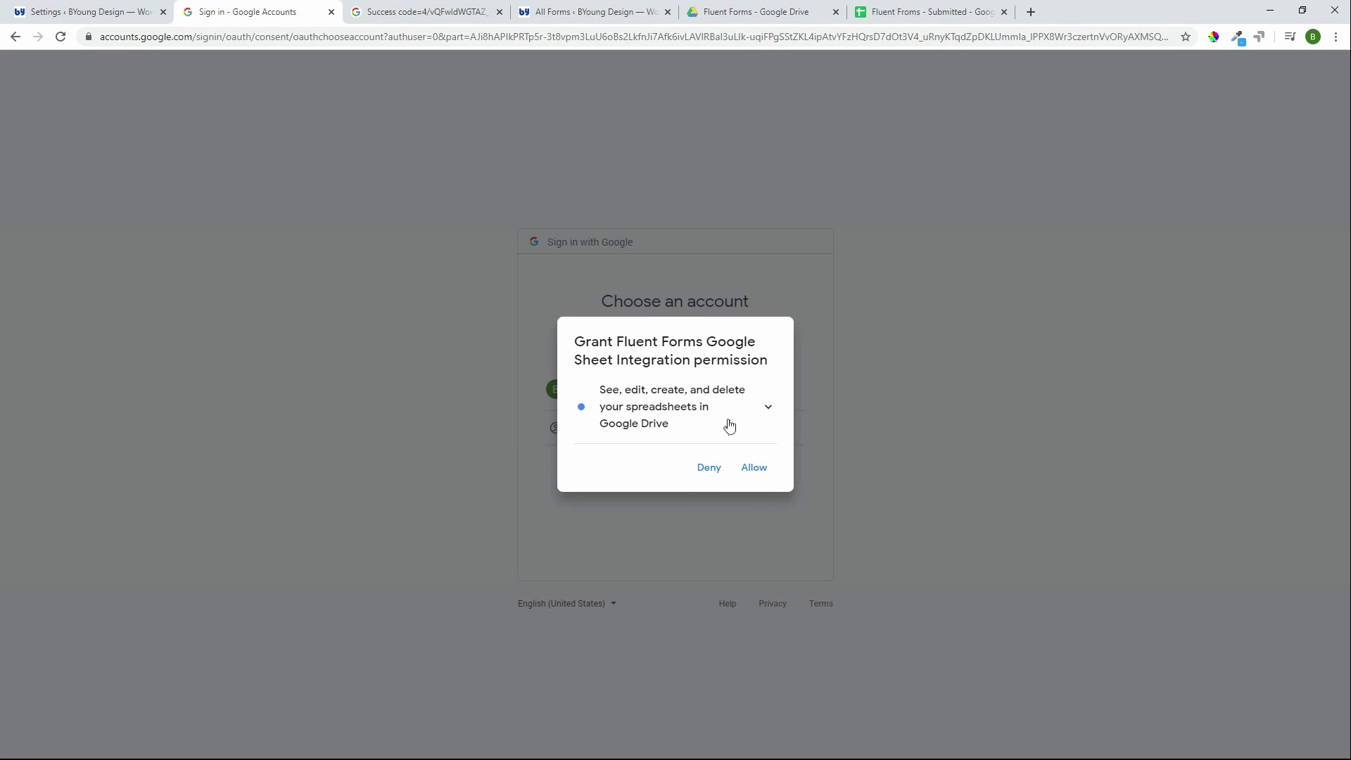
click(752, 469)
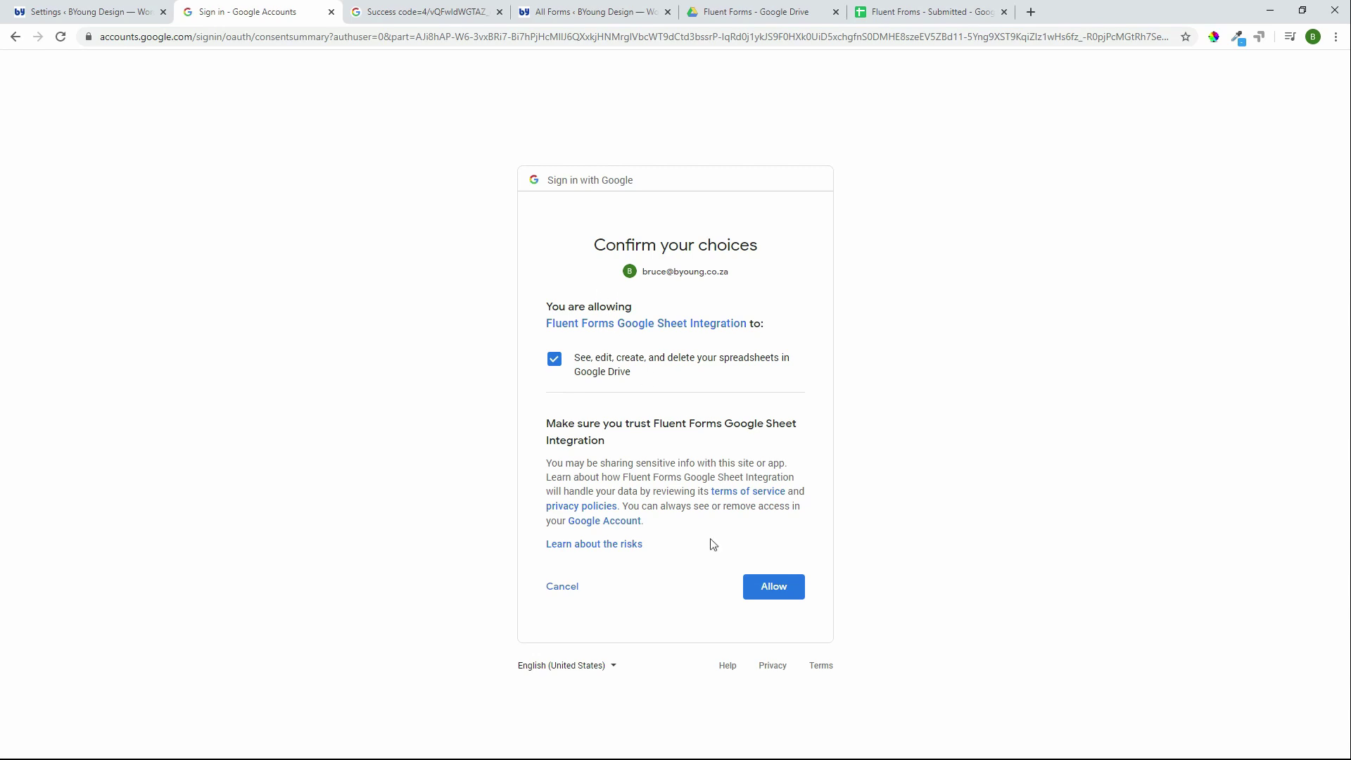
click(761, 589)
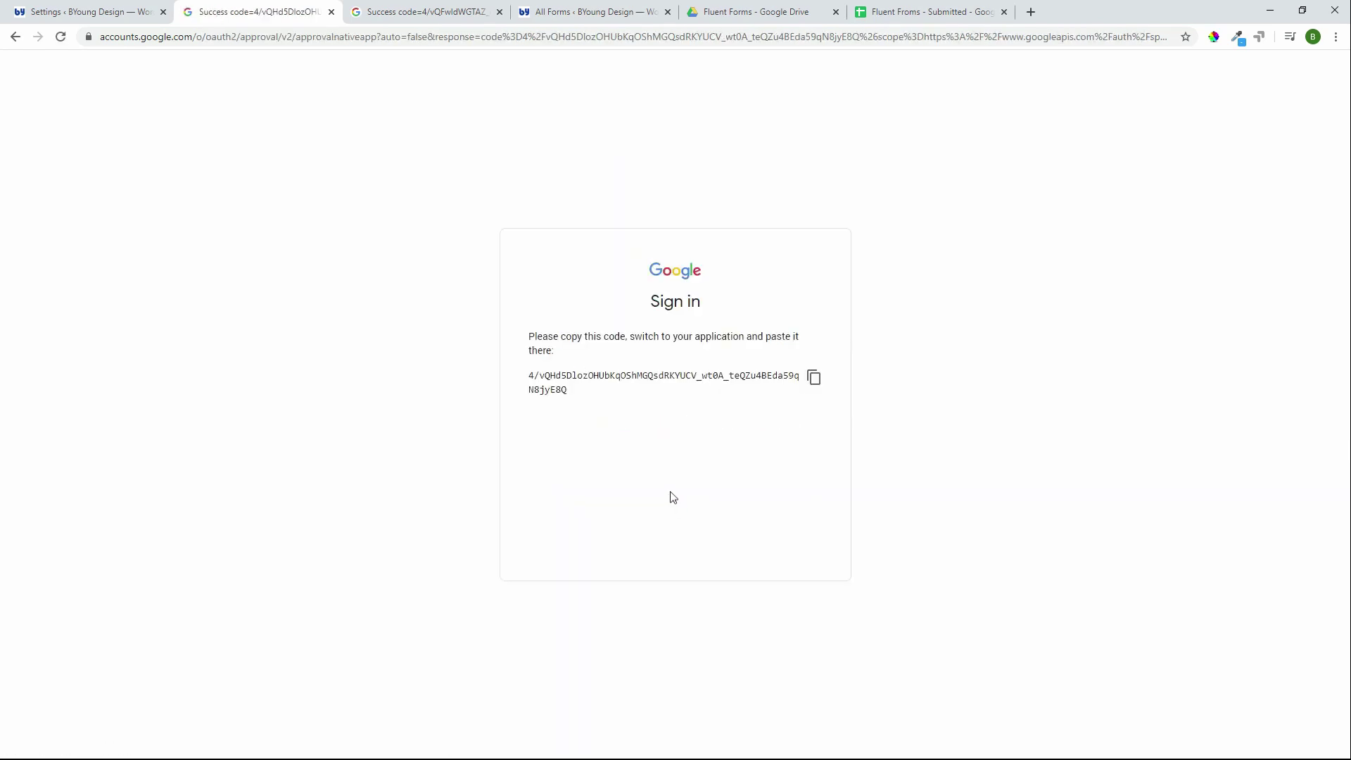
click(814, 377)
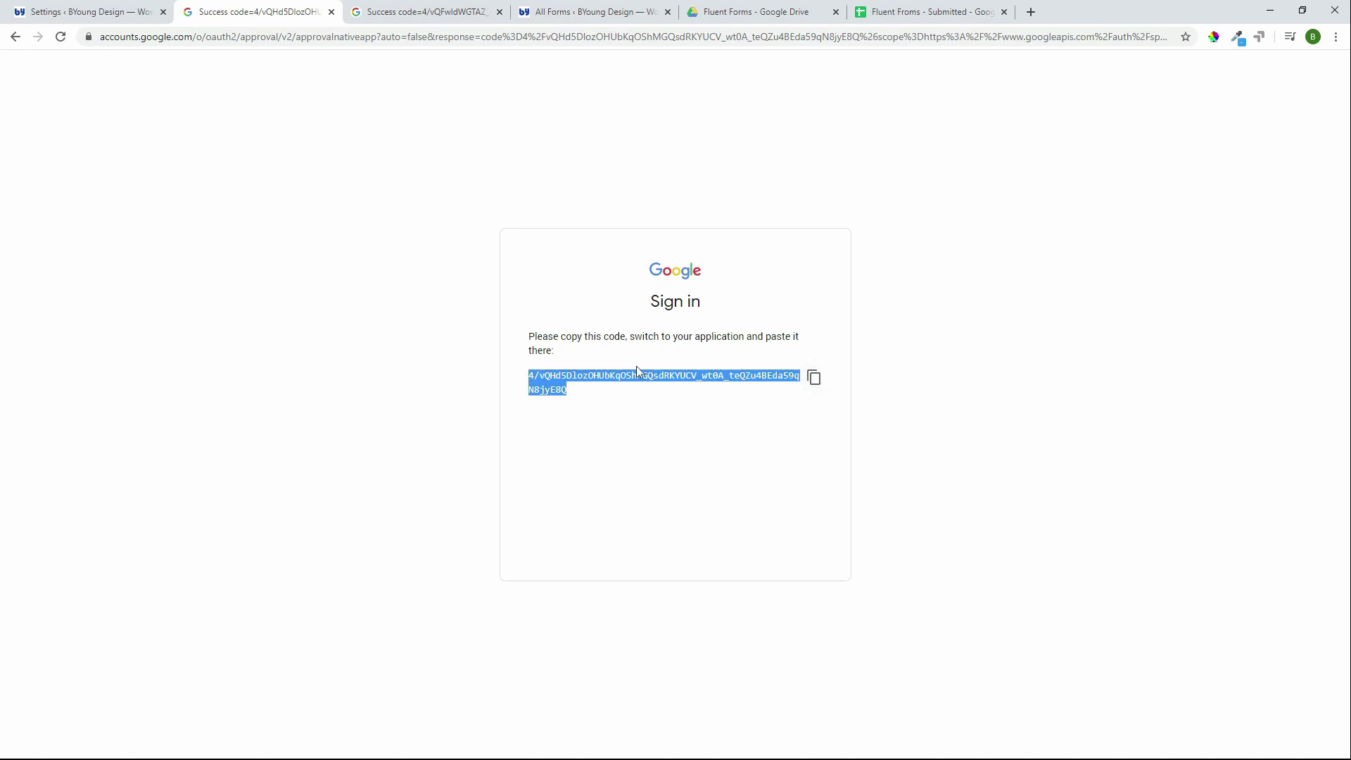
click(100, 10)
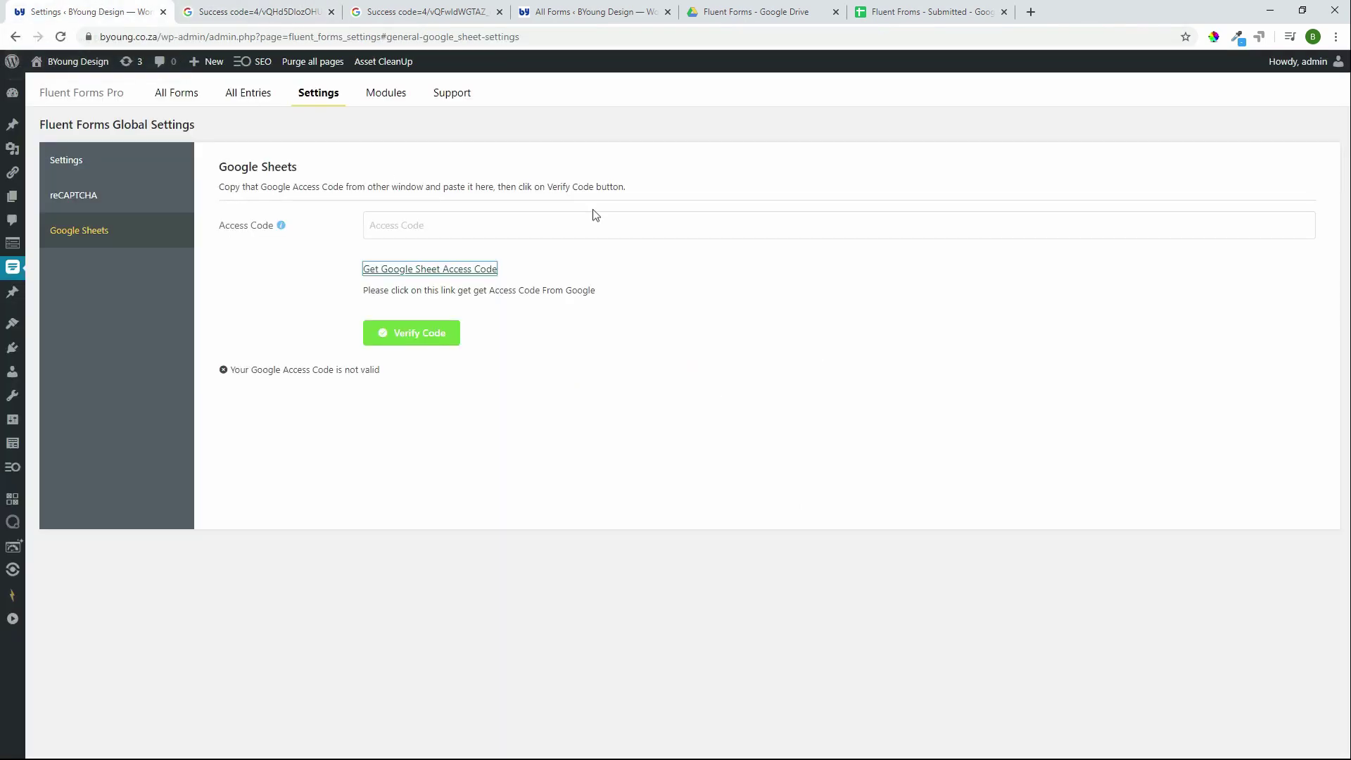
- Paste the access code into the Access Code field, verify it, and return to All Forms
click(502, 218)
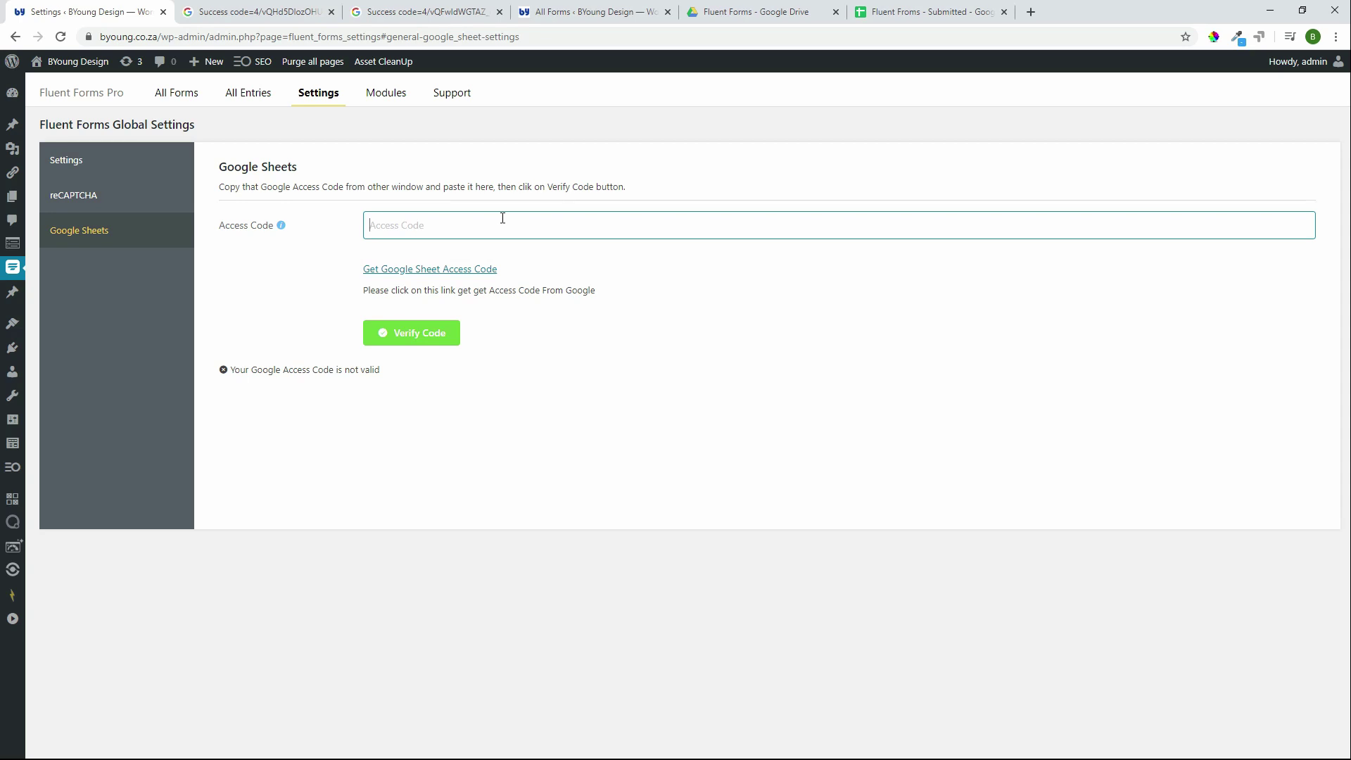
key(ctrl+v)
click(436, 343)
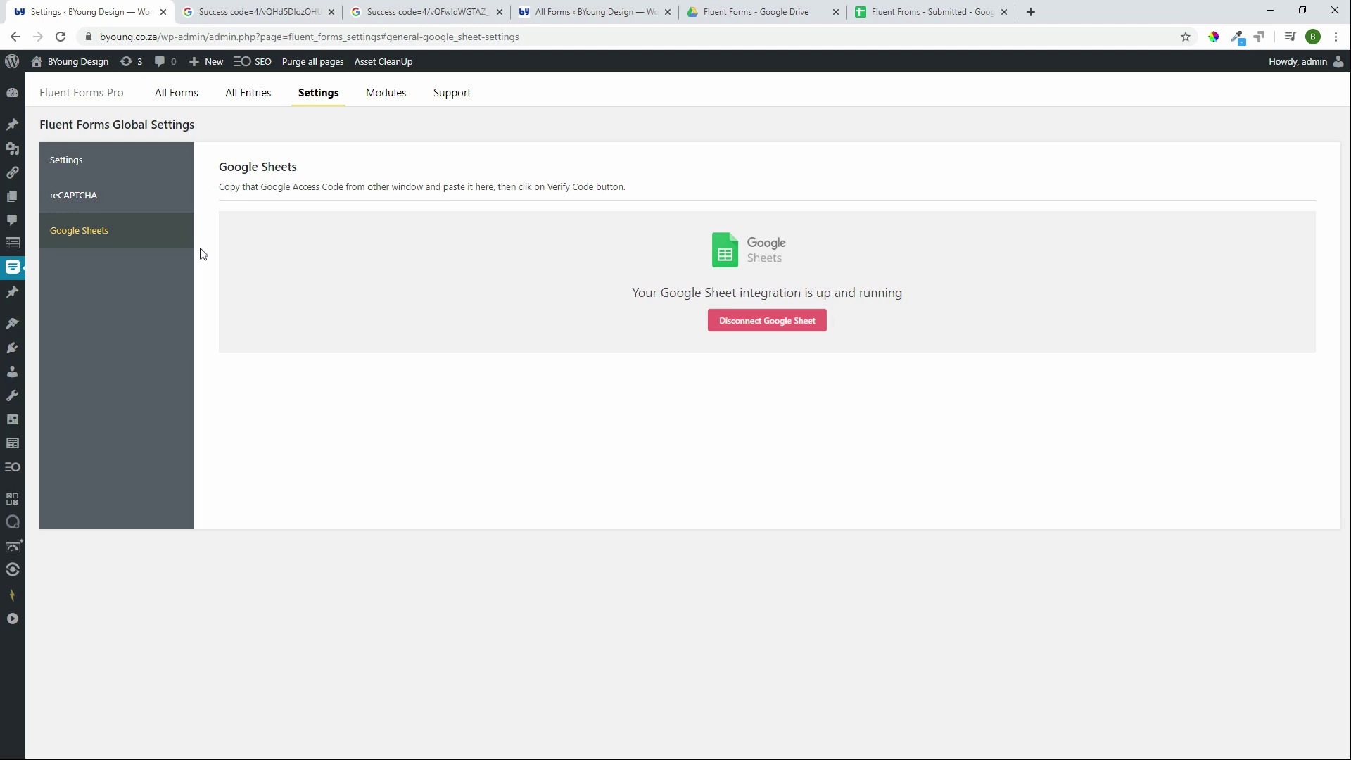
click(182, 102)
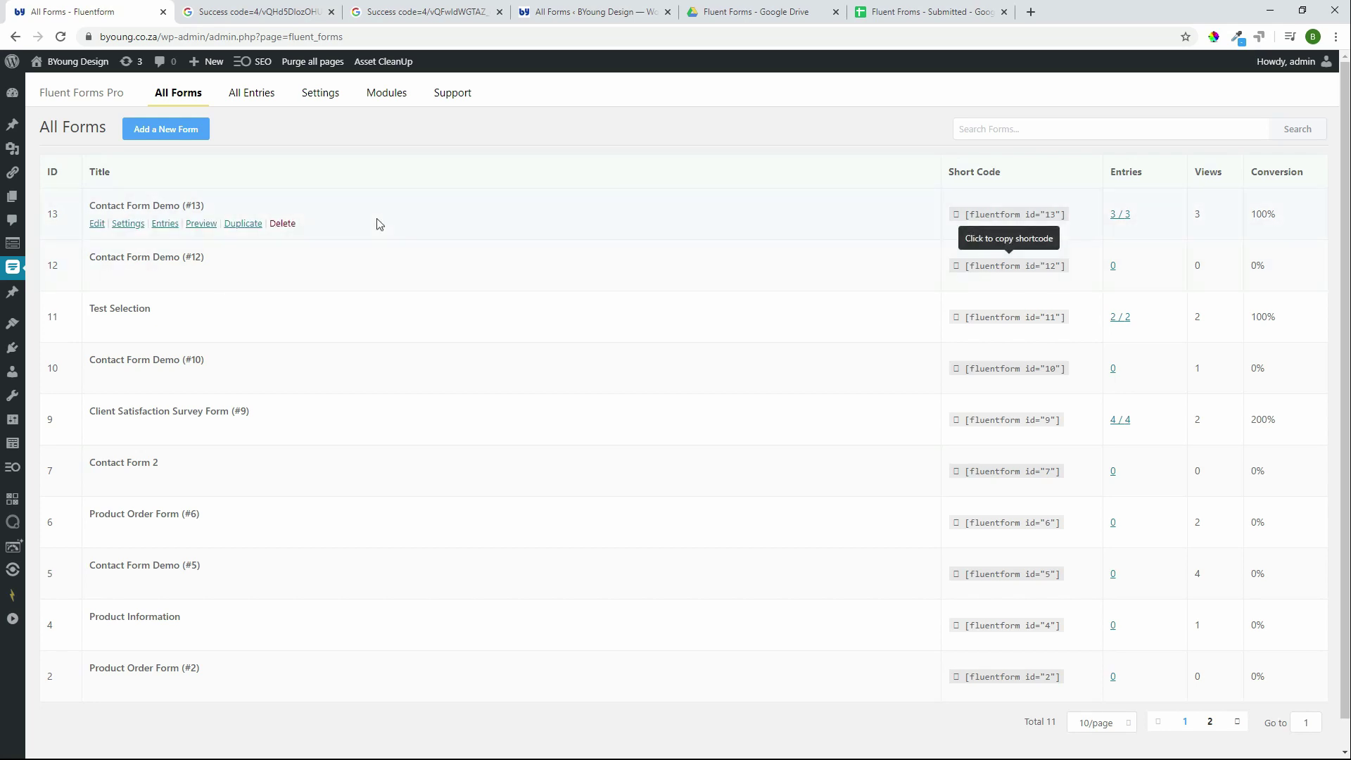
- Open the Marketing & CRM Integrations of Contact Form Demo (#13) to add a new integration
click(129, 225)
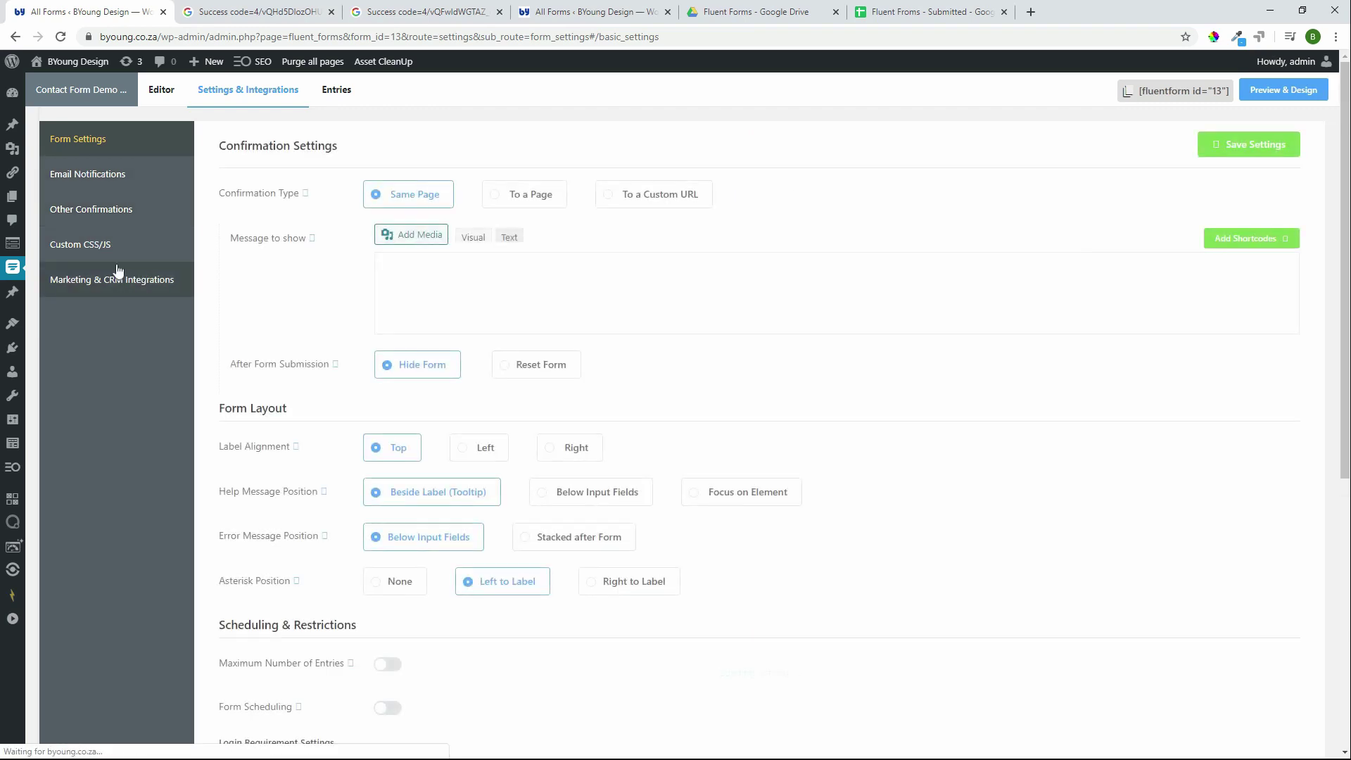
click(117, 284)
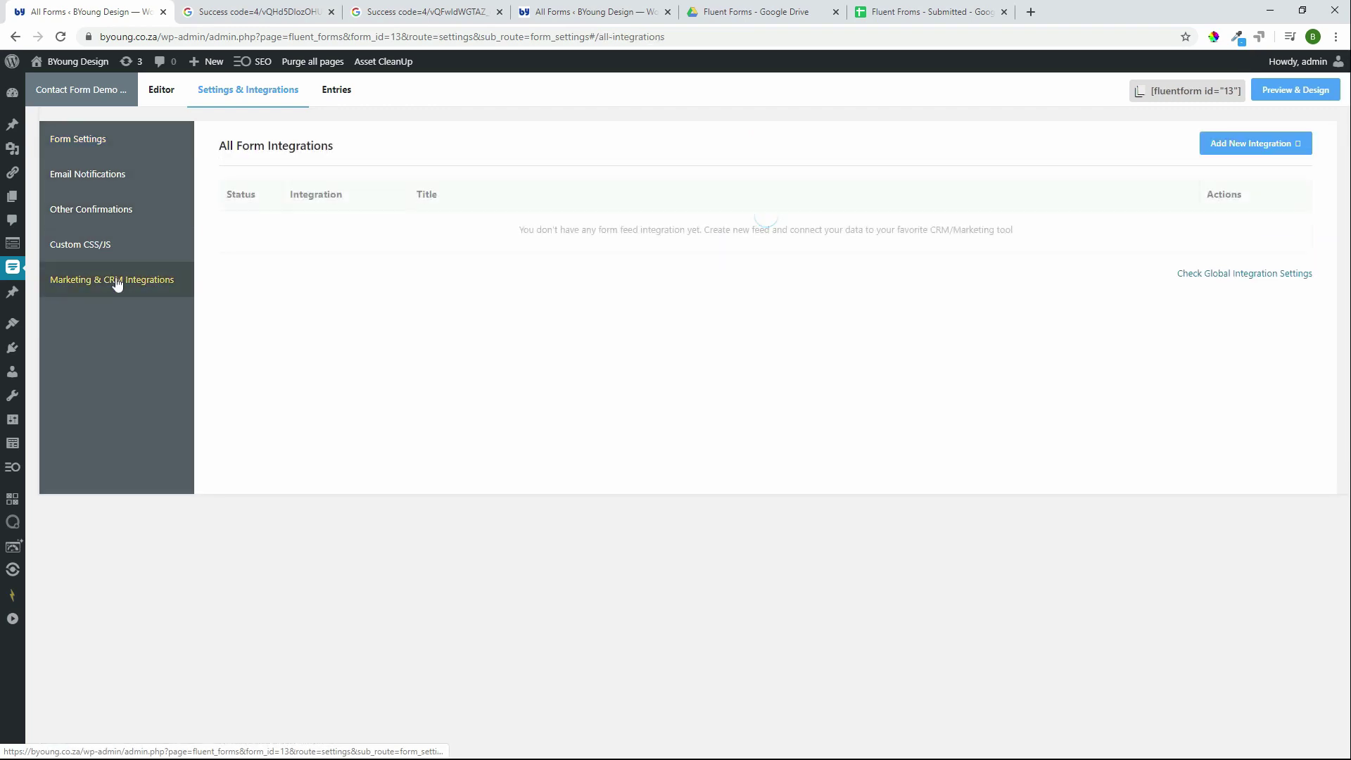
click(1287, 146)
- Start a Google Sheets integration feed named 'Feedback Form' and move to its Spreadsheet ID field
click(1279, 183)
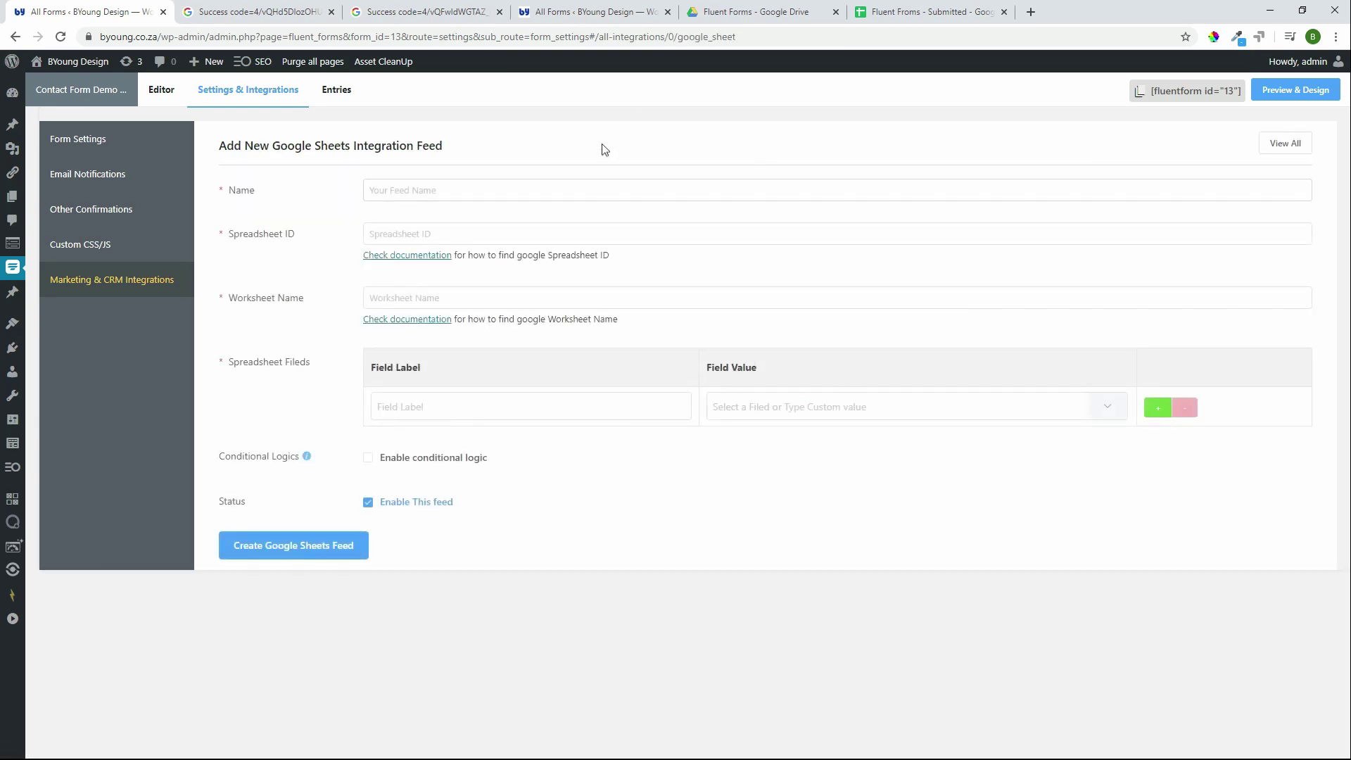
click(537, 189)
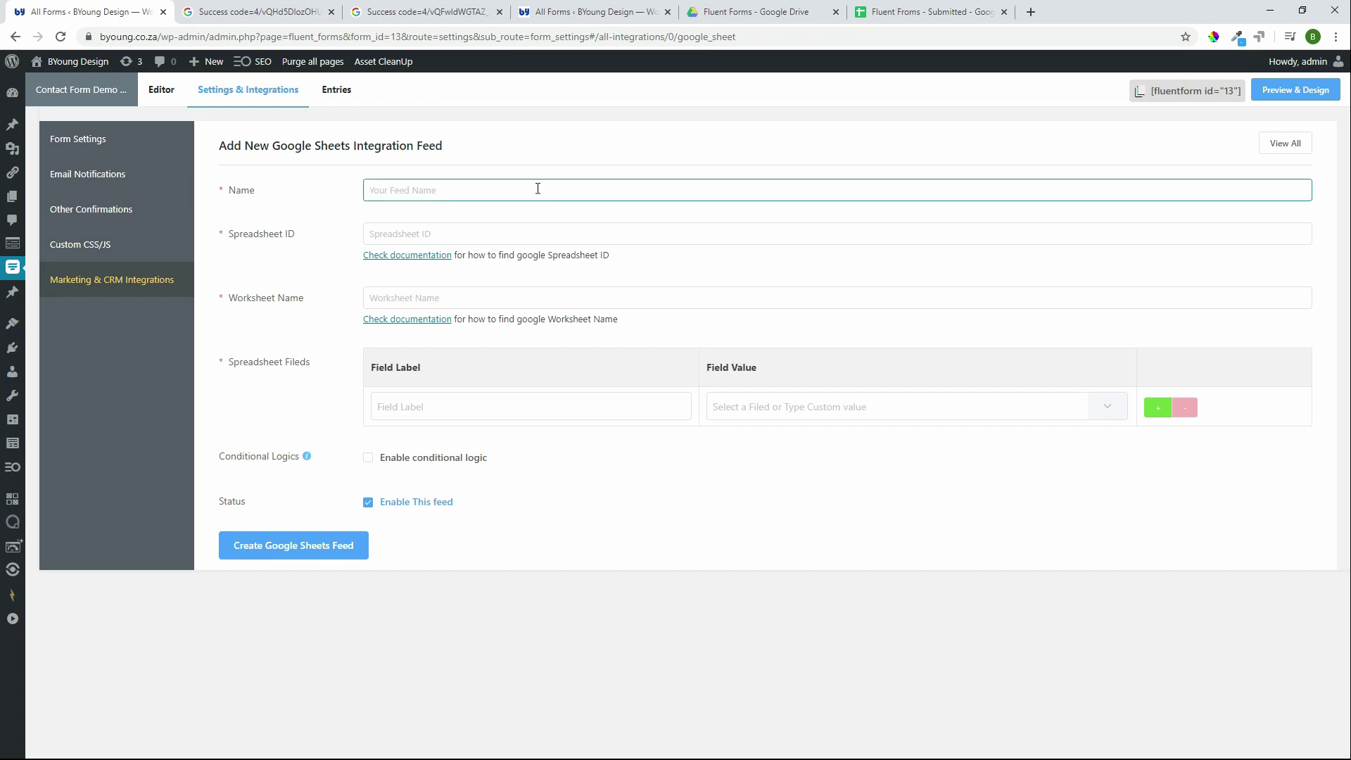
text(Feedback For)
click(464, 235)
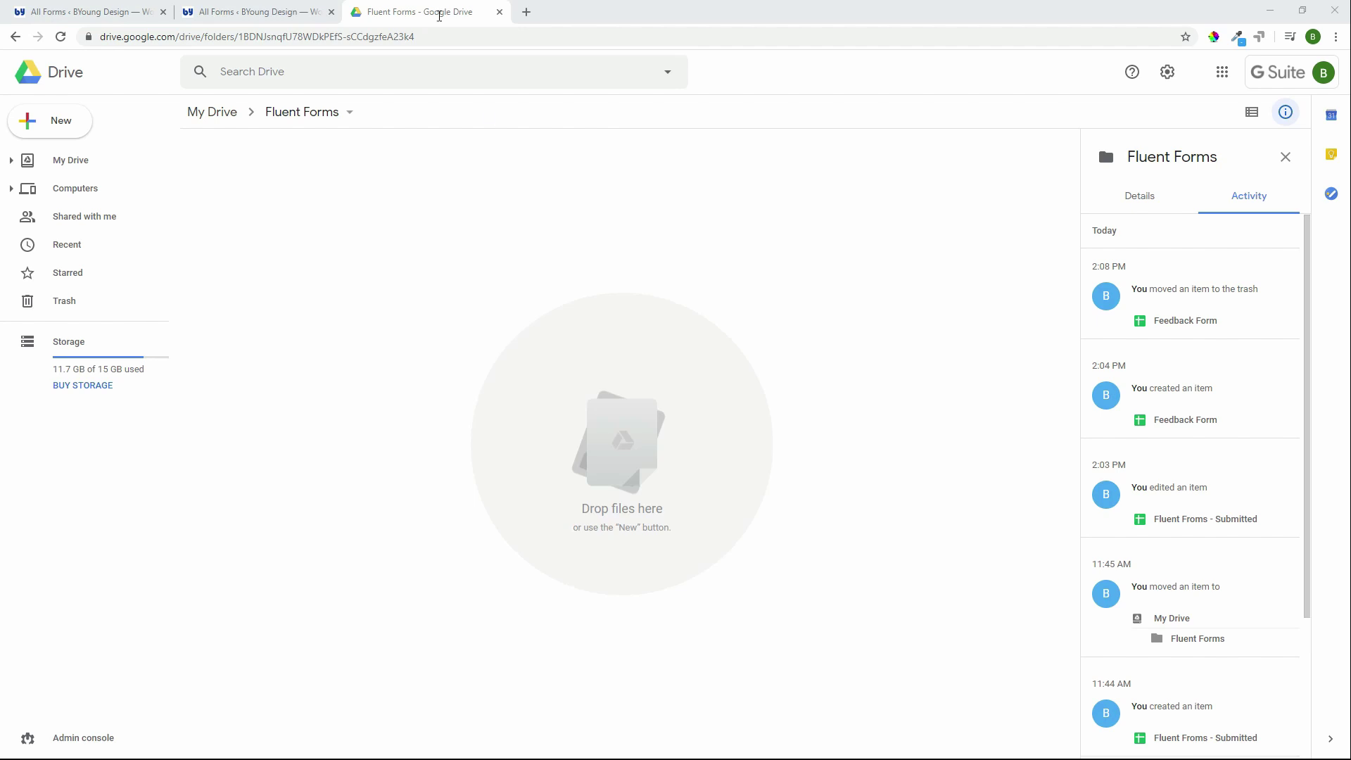
- Create a new Google Sheets spreadsheet inside the Fluent Forms folder in Google Drive
right_click(350, 292)
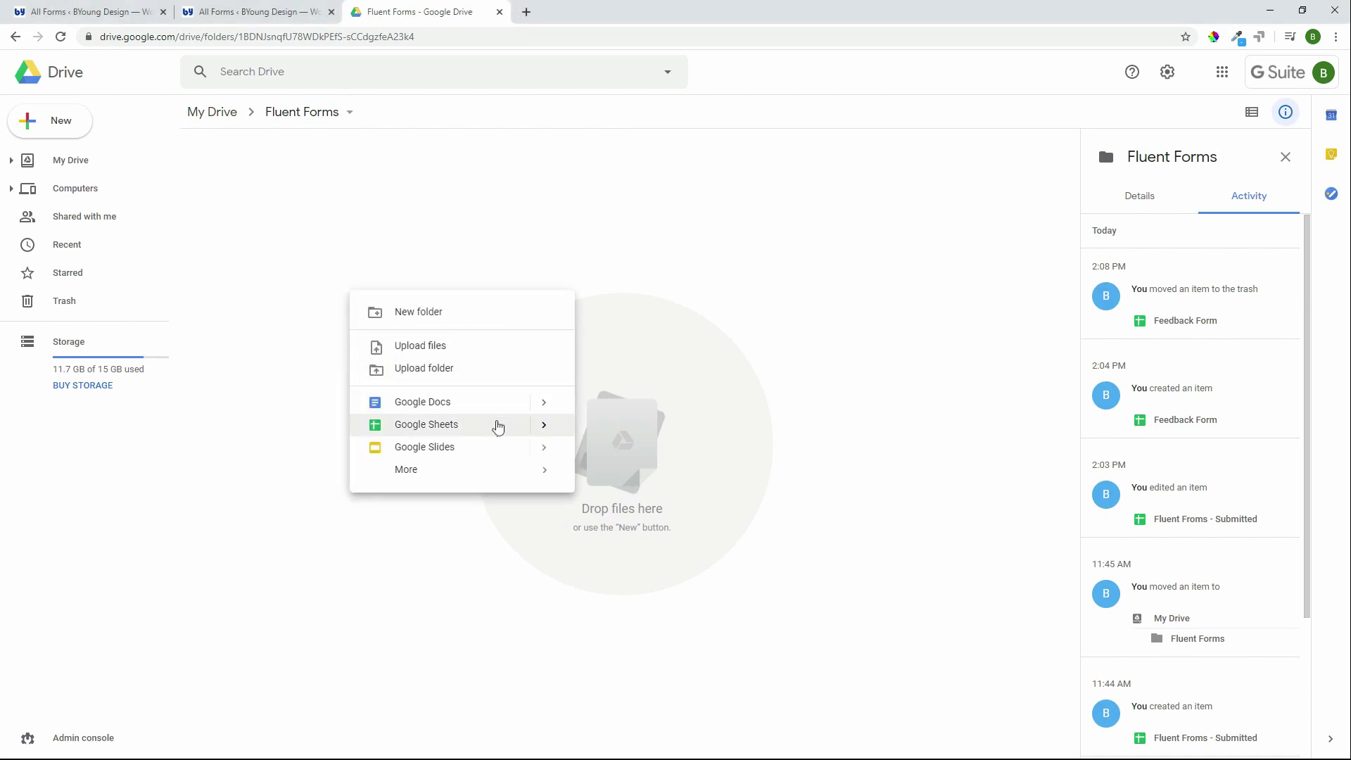
click(497, 425)
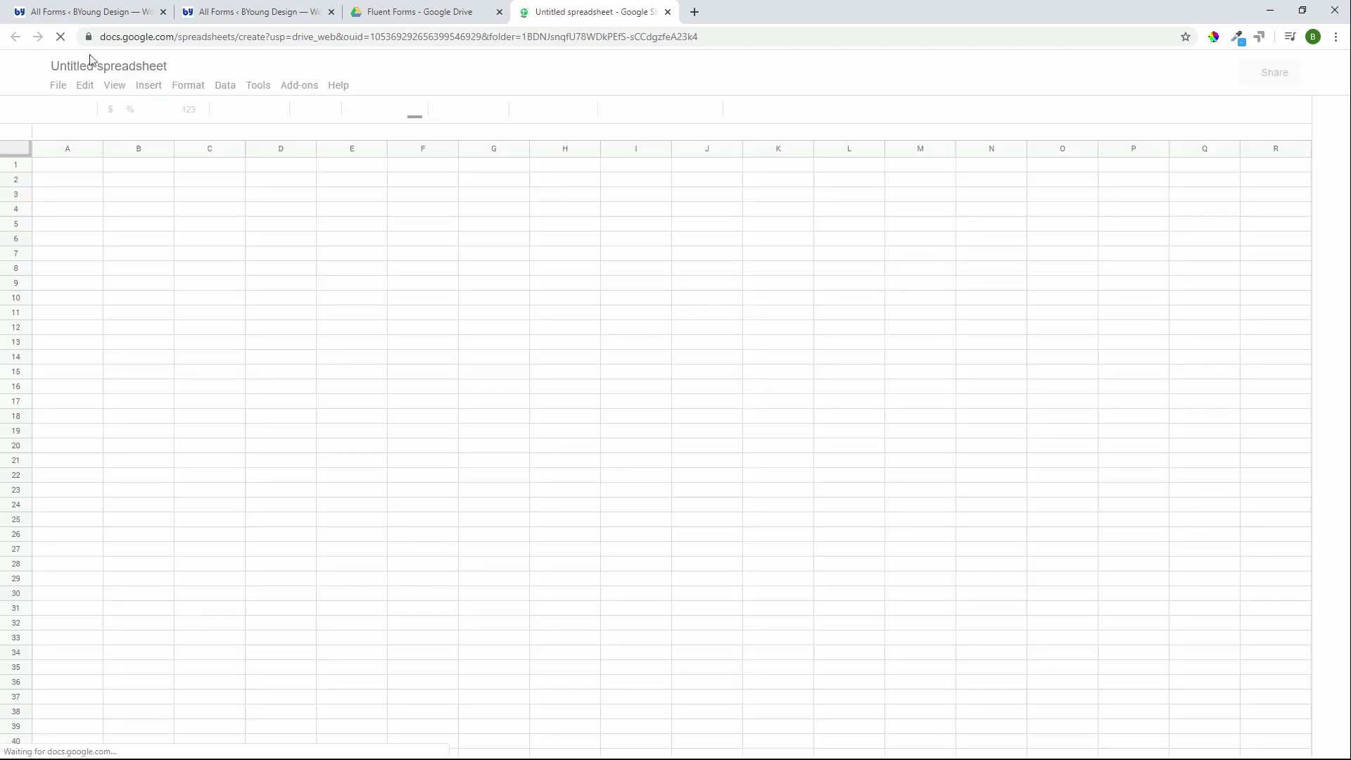
- Rename the Untitled spreadsheet to 'Feedback Form'
click(123, 71)
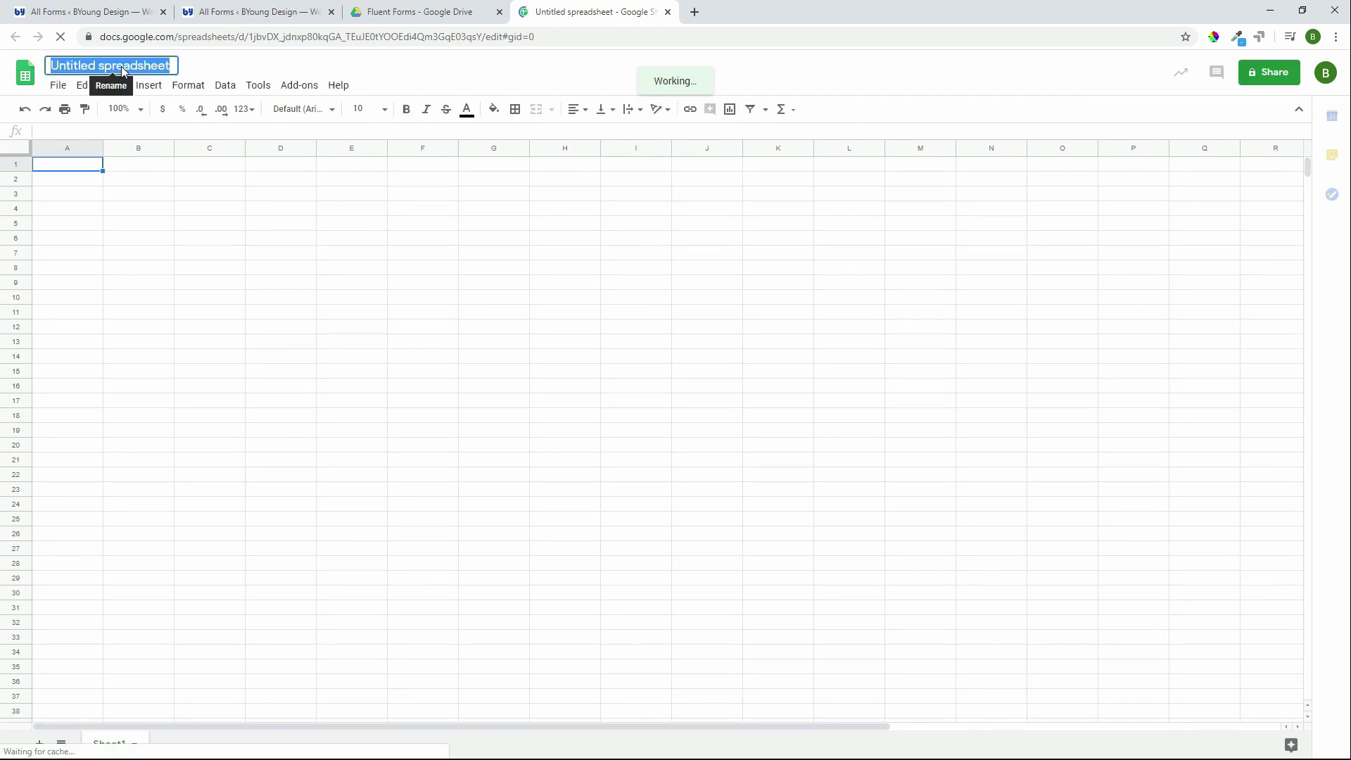
text(F)
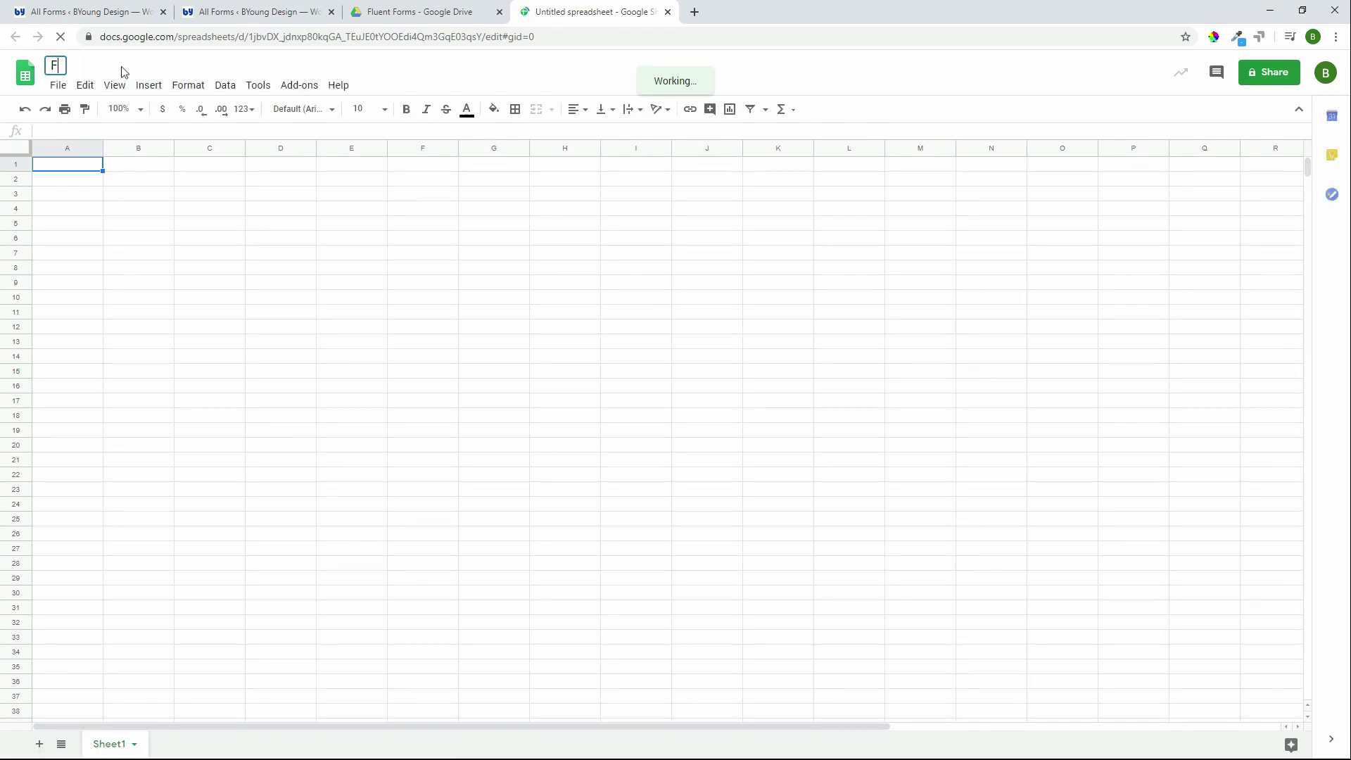
text(eedback Form)
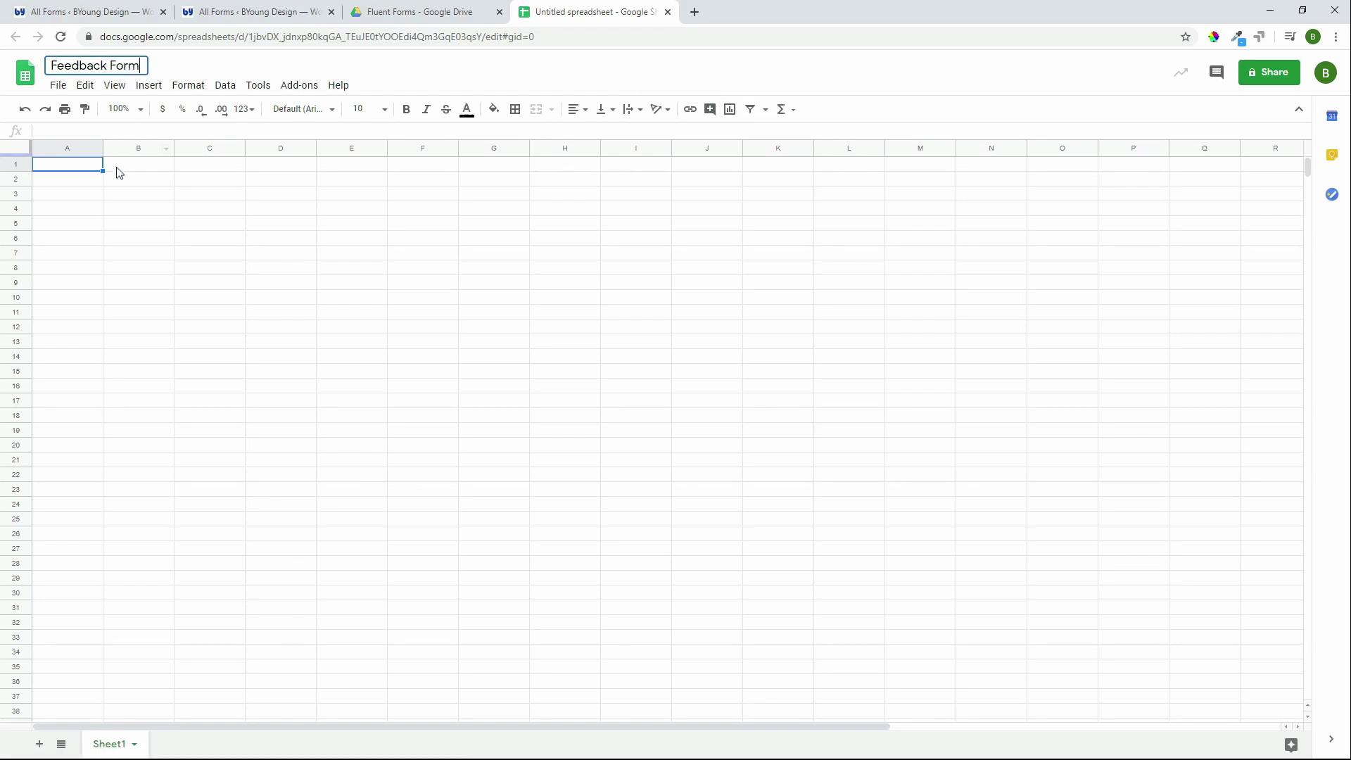
click(118, 168)
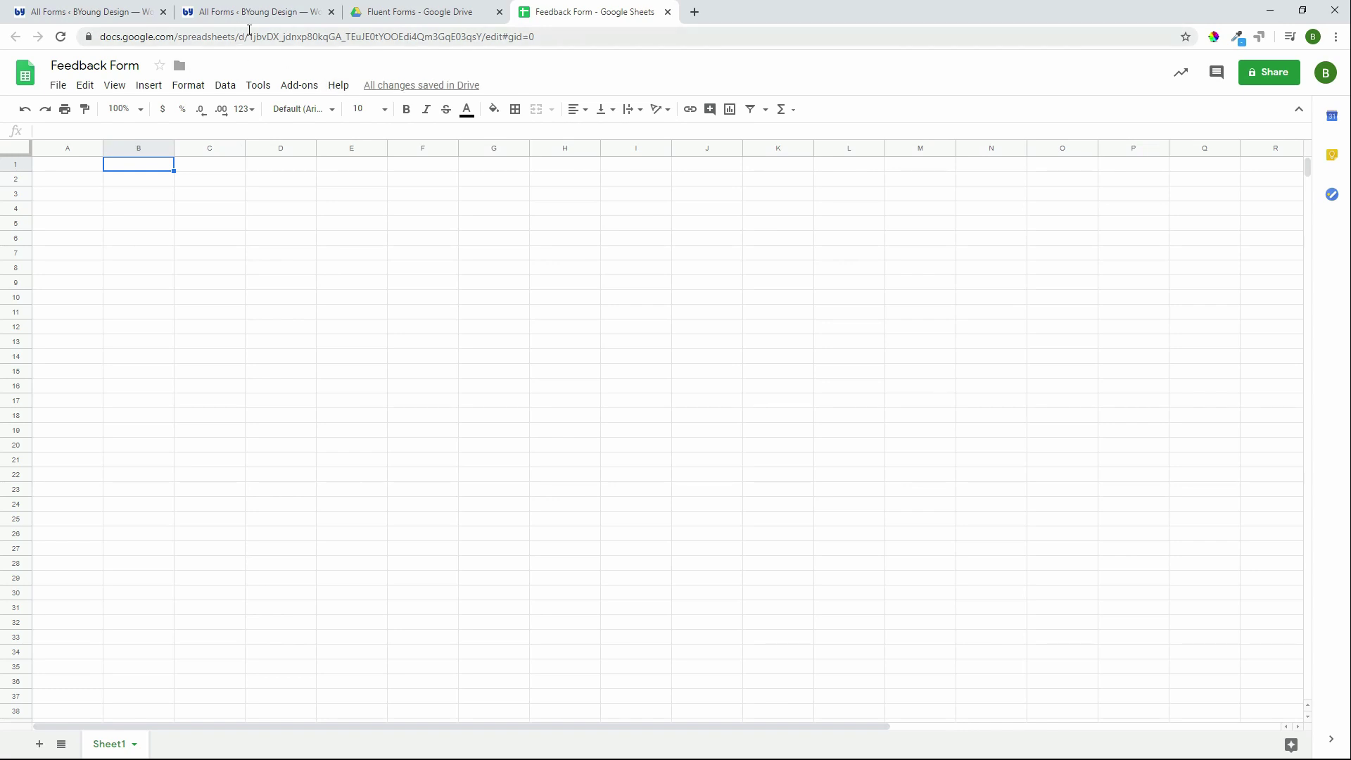
- Copy the spreadsheet ID from the Sheets address and paste it into the feed's Spreadsheet ID
drag(247, 37, 481, 32)
key(ctrl+c)
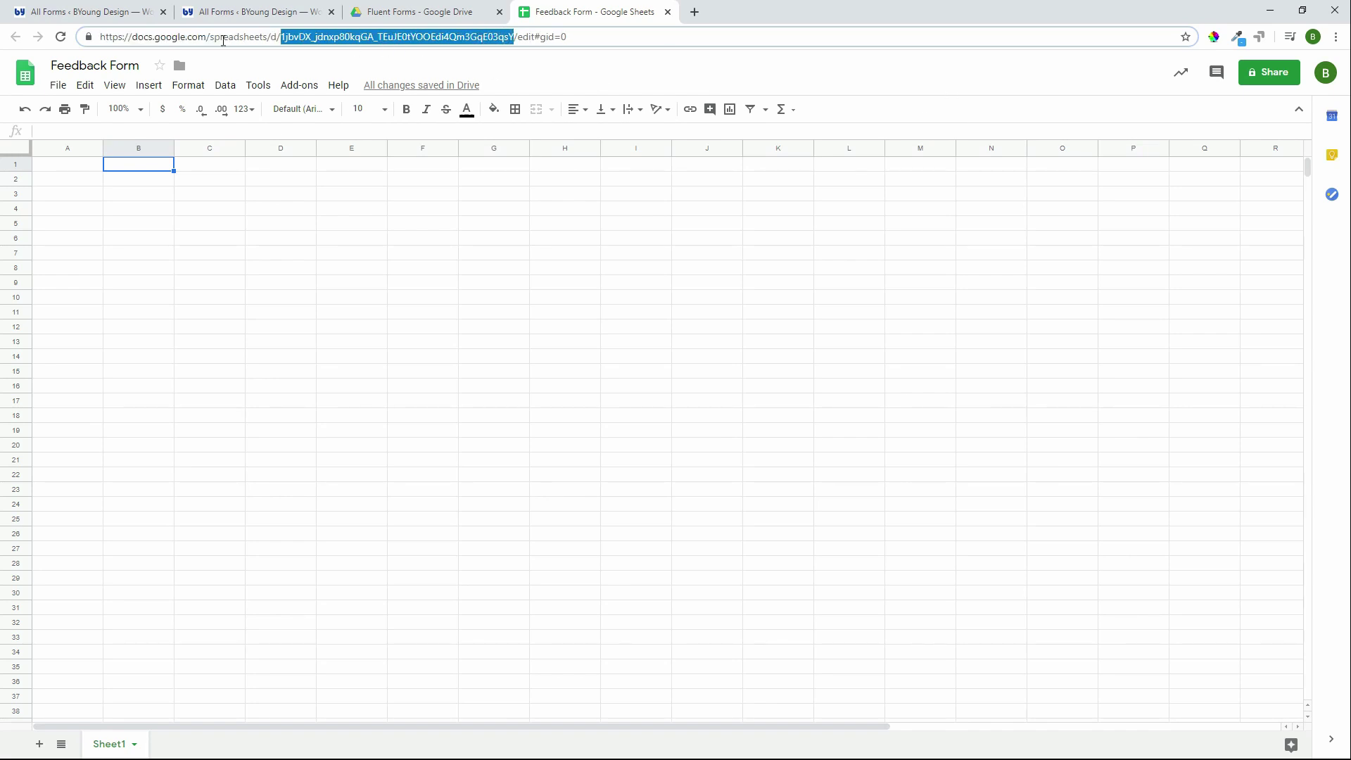
click(212, 15)
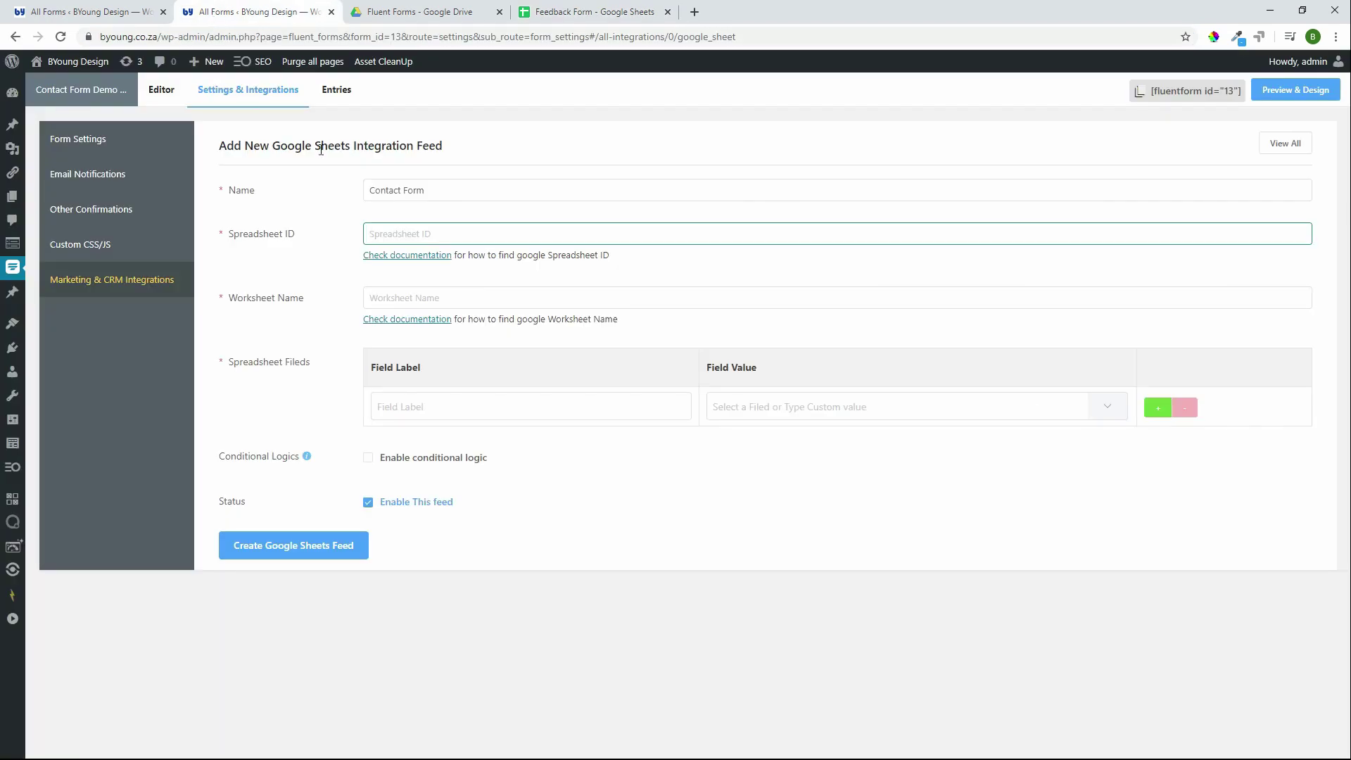
key(ctrl+v)
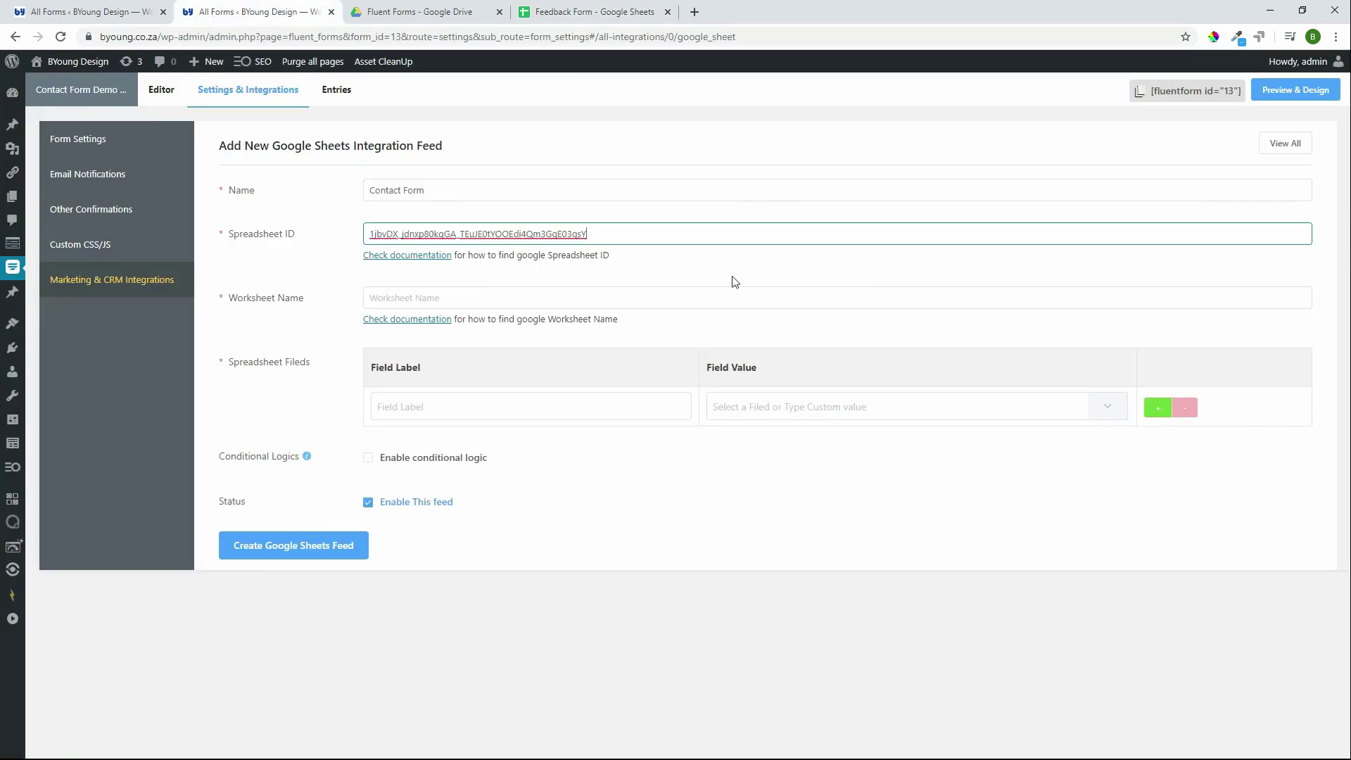
click(477, 298)
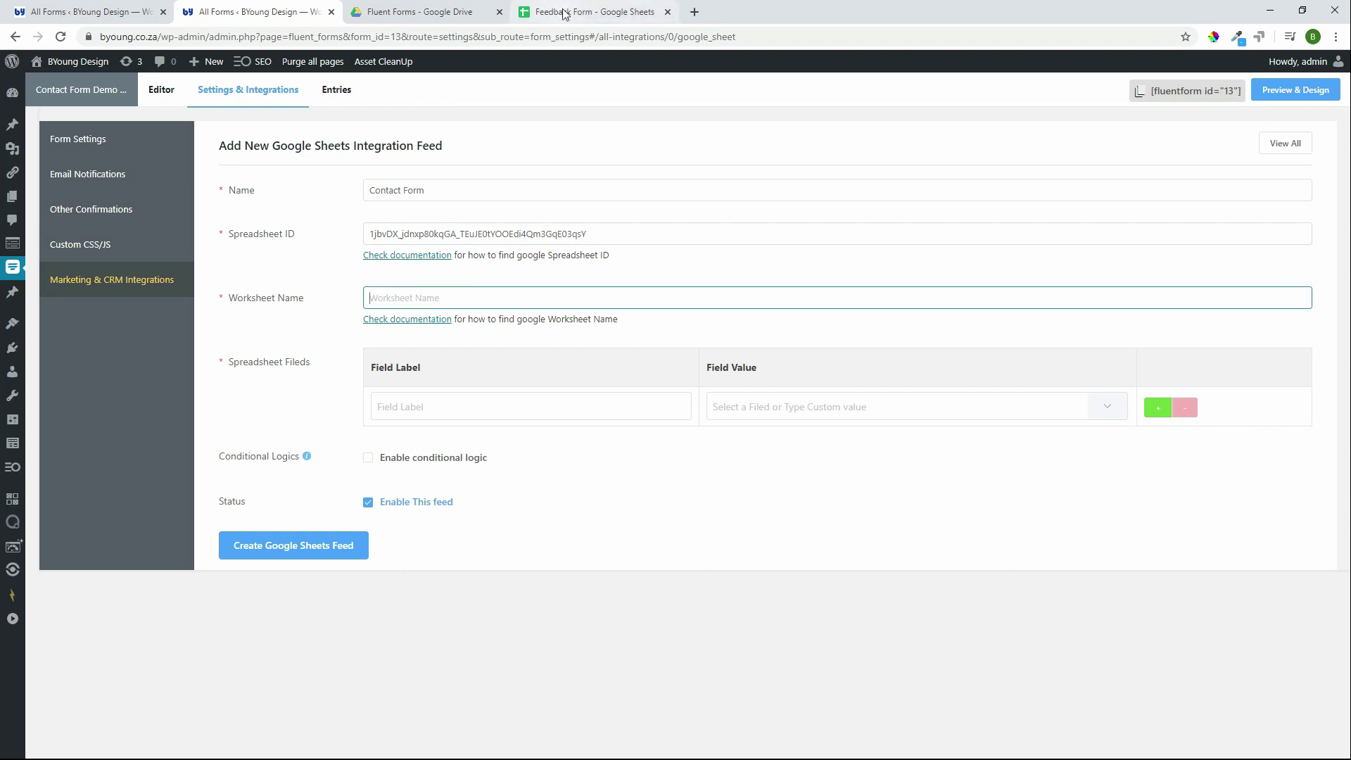
click(555, 10)
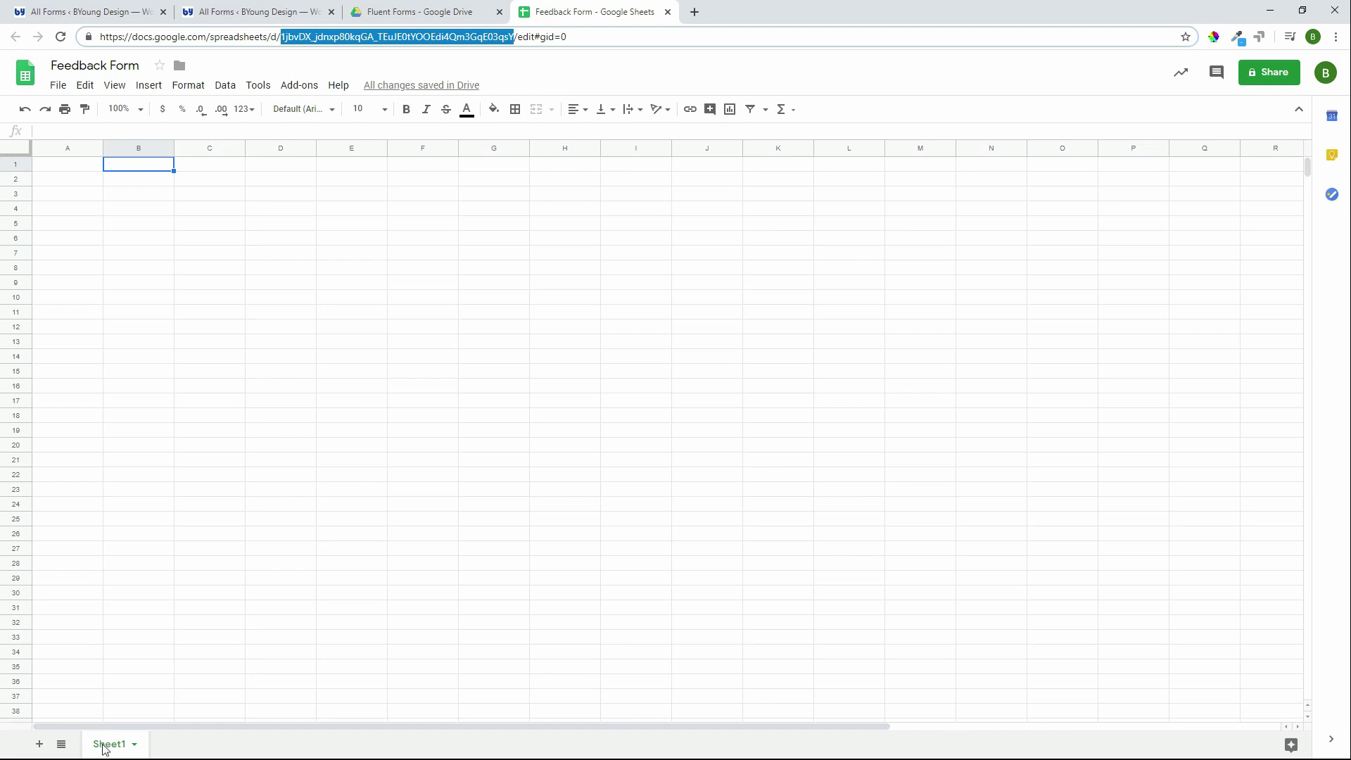
click(105, 745)
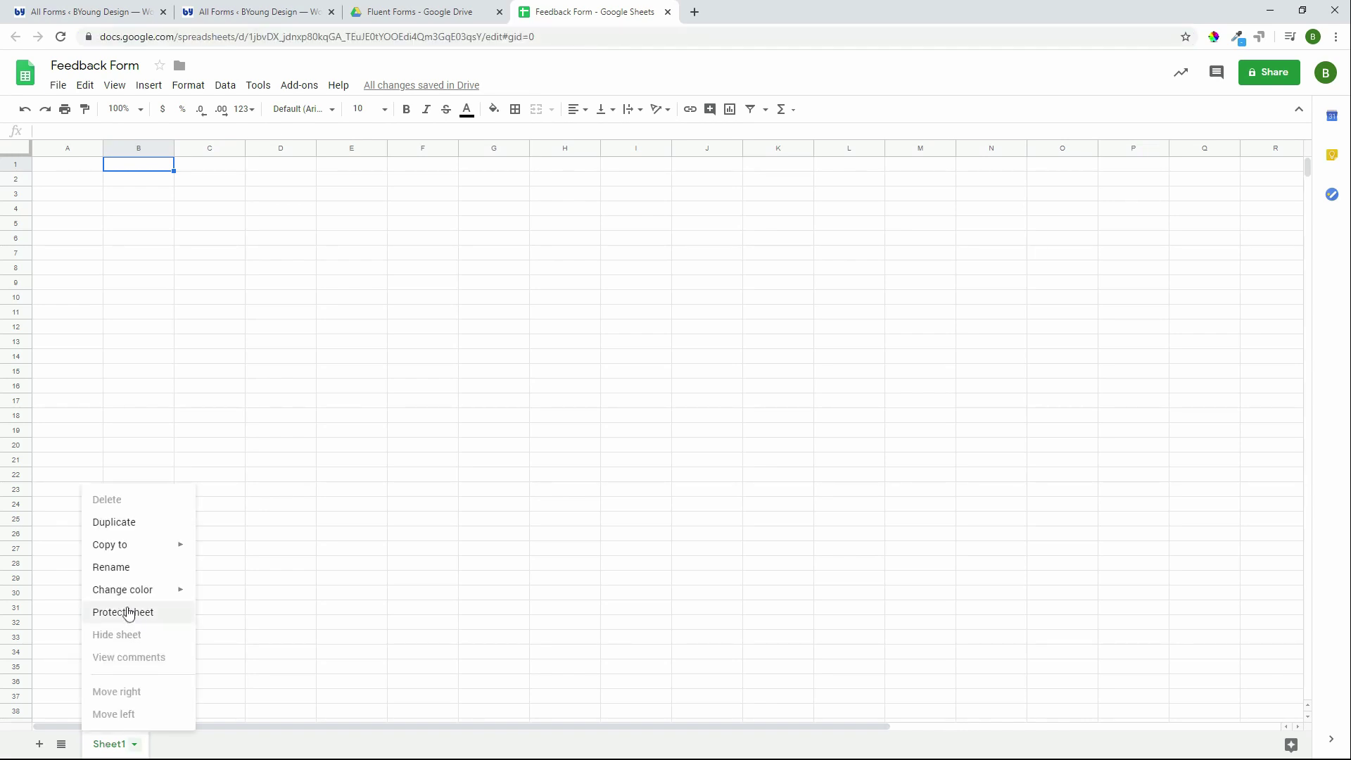
click(111, 567)
key(ctrl+c)
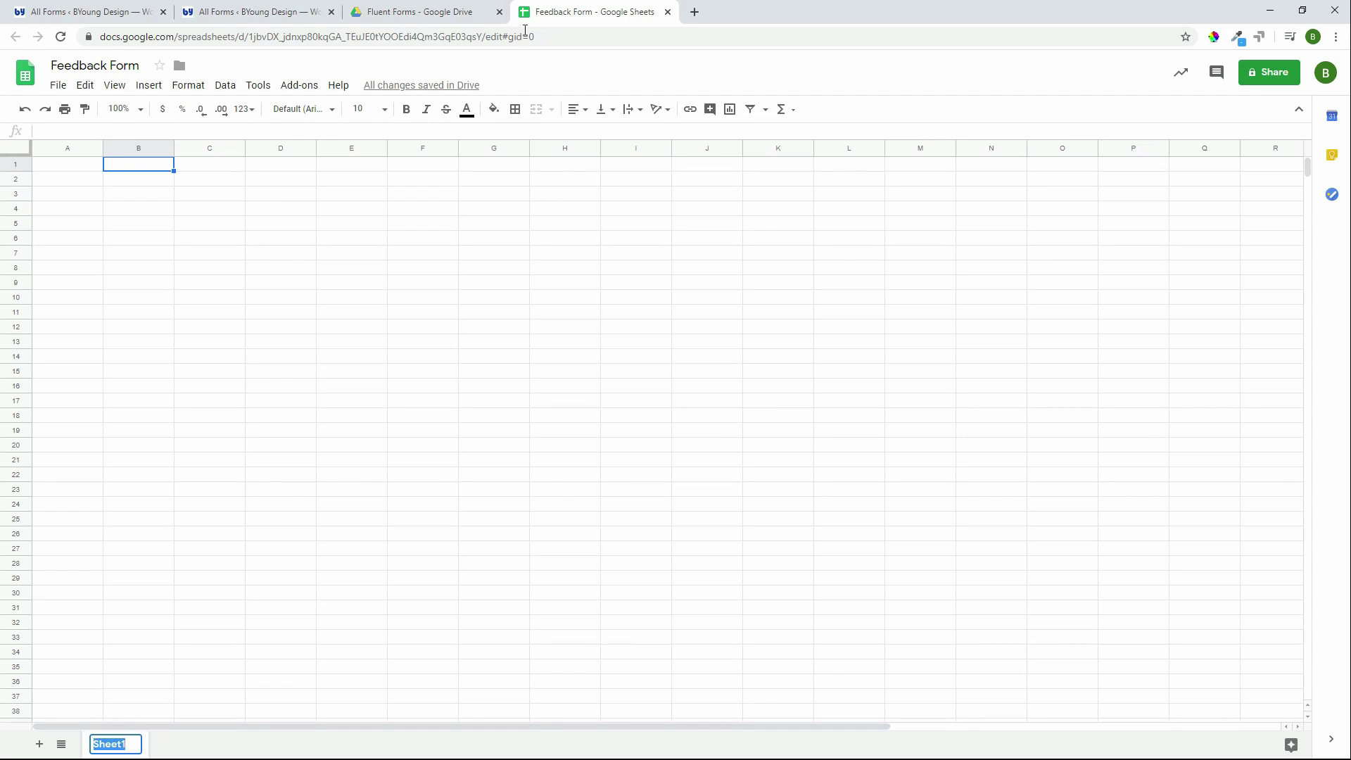
click(253, 17)
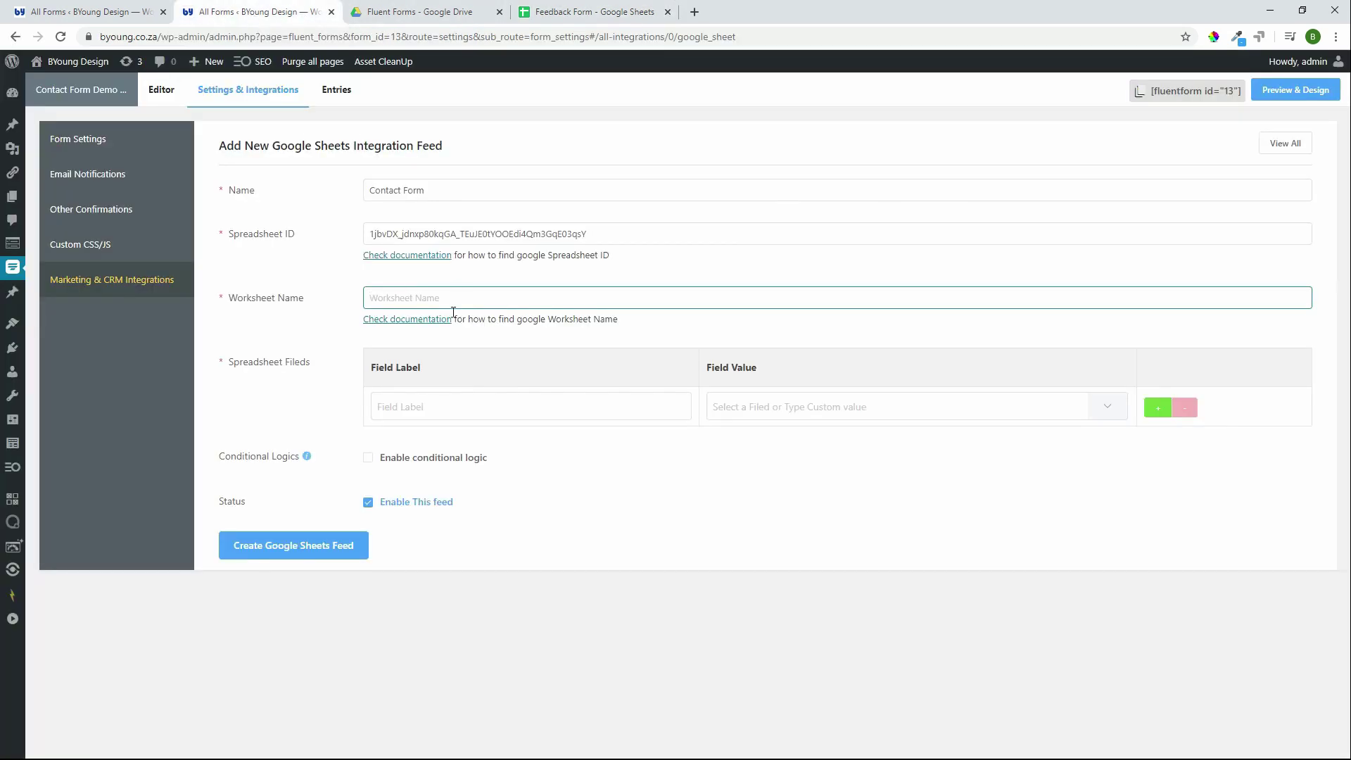
- Enter Sheet1 as the Worksheet Name and add a second field-mapping row
key(ctrl+v)
click(1158, 409)
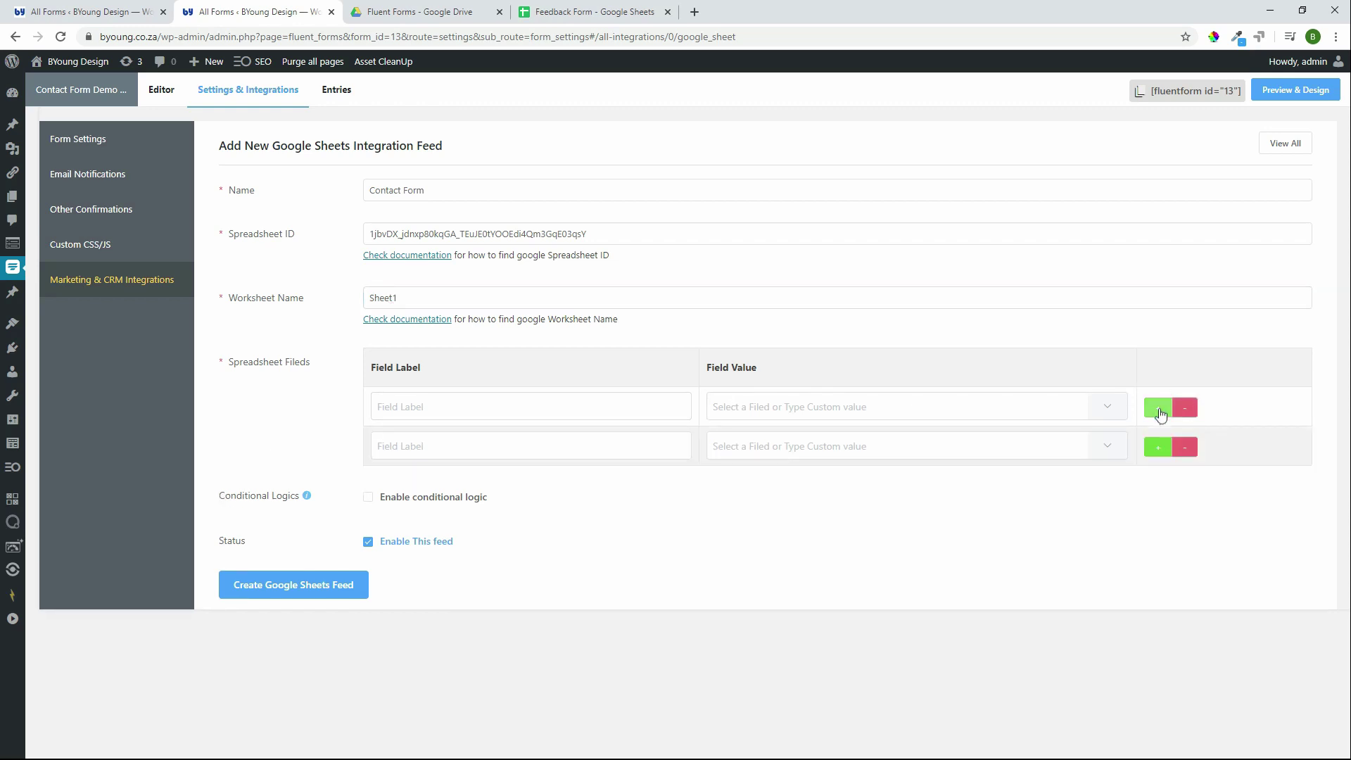
- Map the first two rows to the first and last name inputs, labelled 'First Name' and 'Last Name'
click(1117, 408)
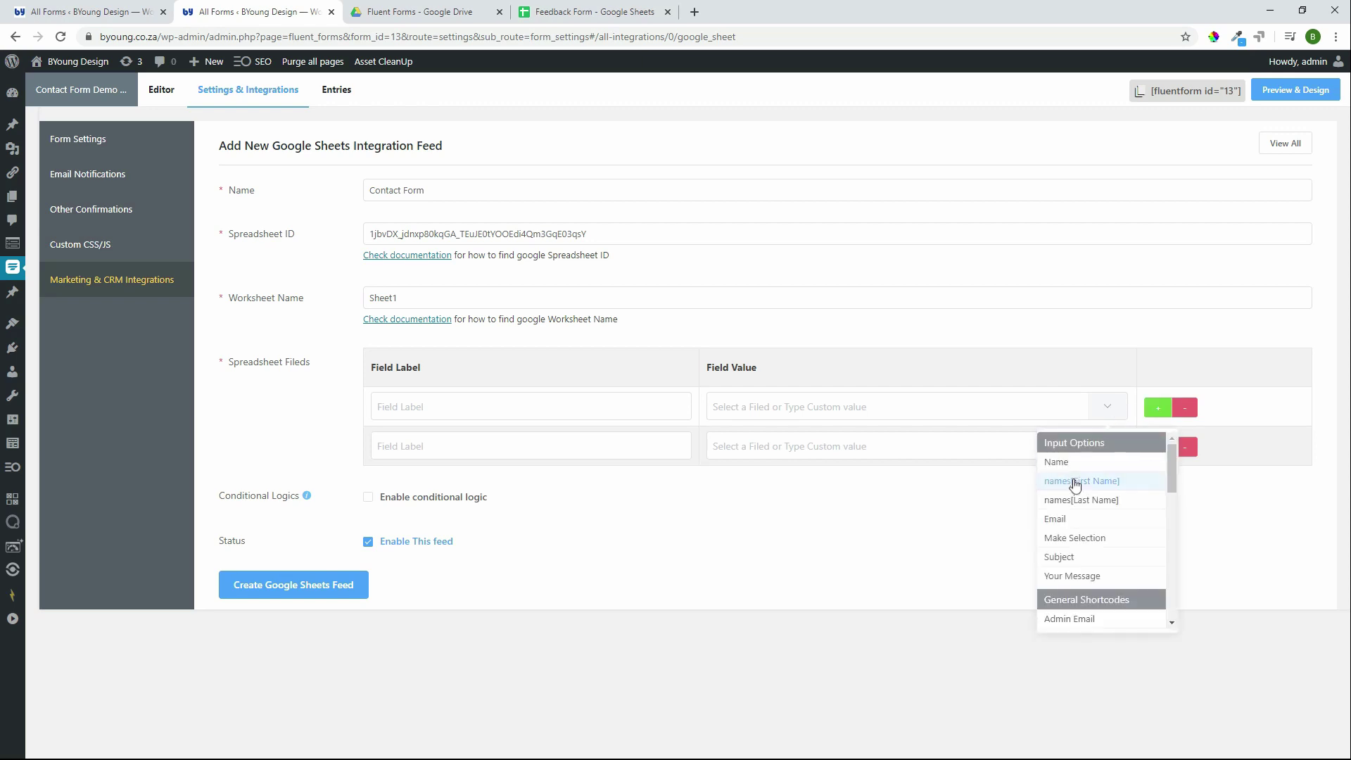
click(1070, 481)
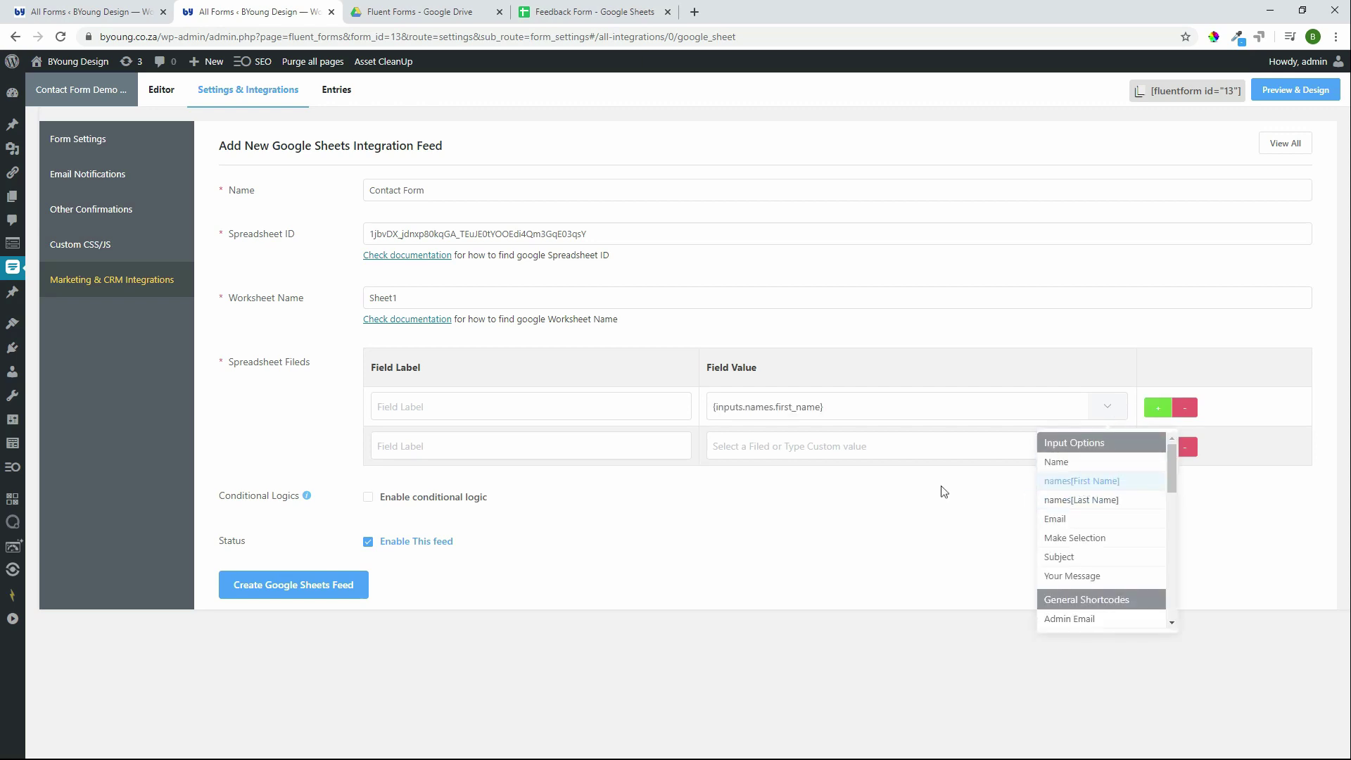
click(576, 408)
text(First Name)
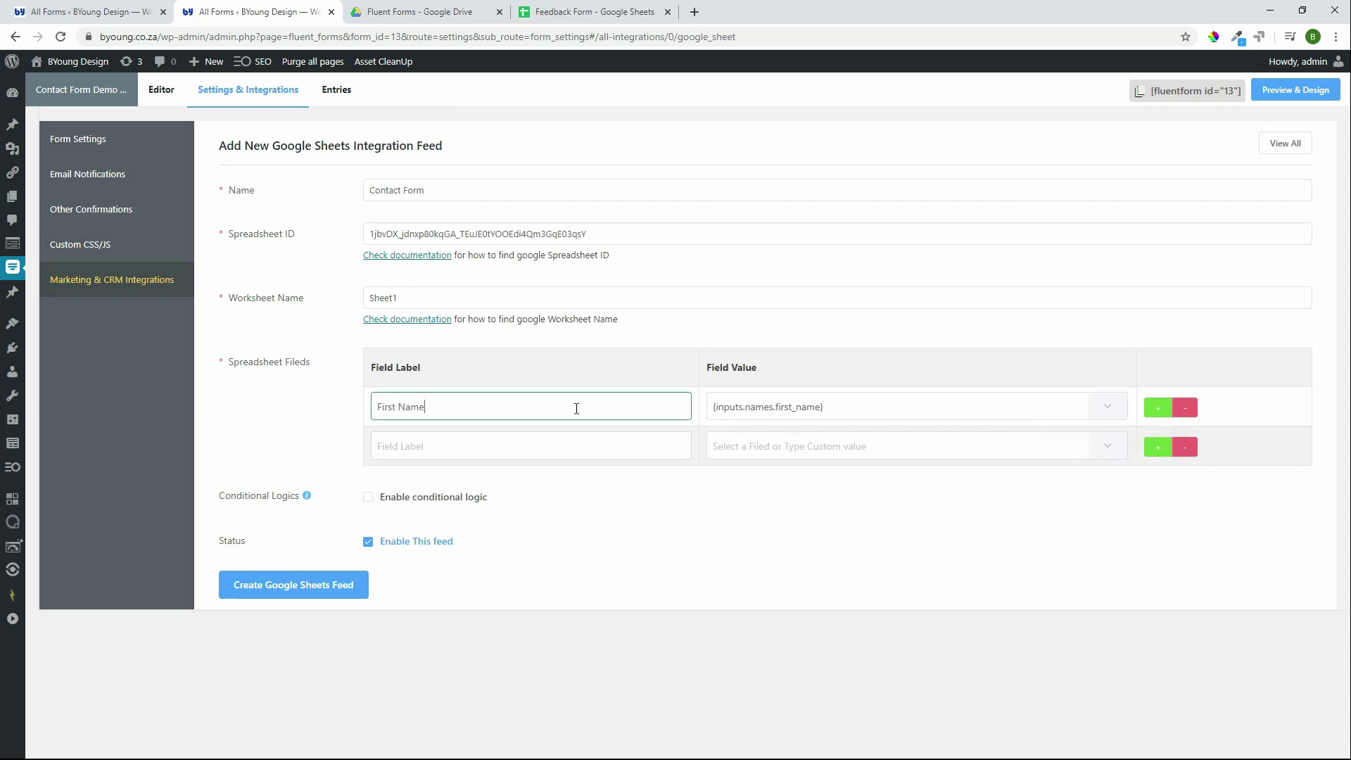
click(1111, 446)
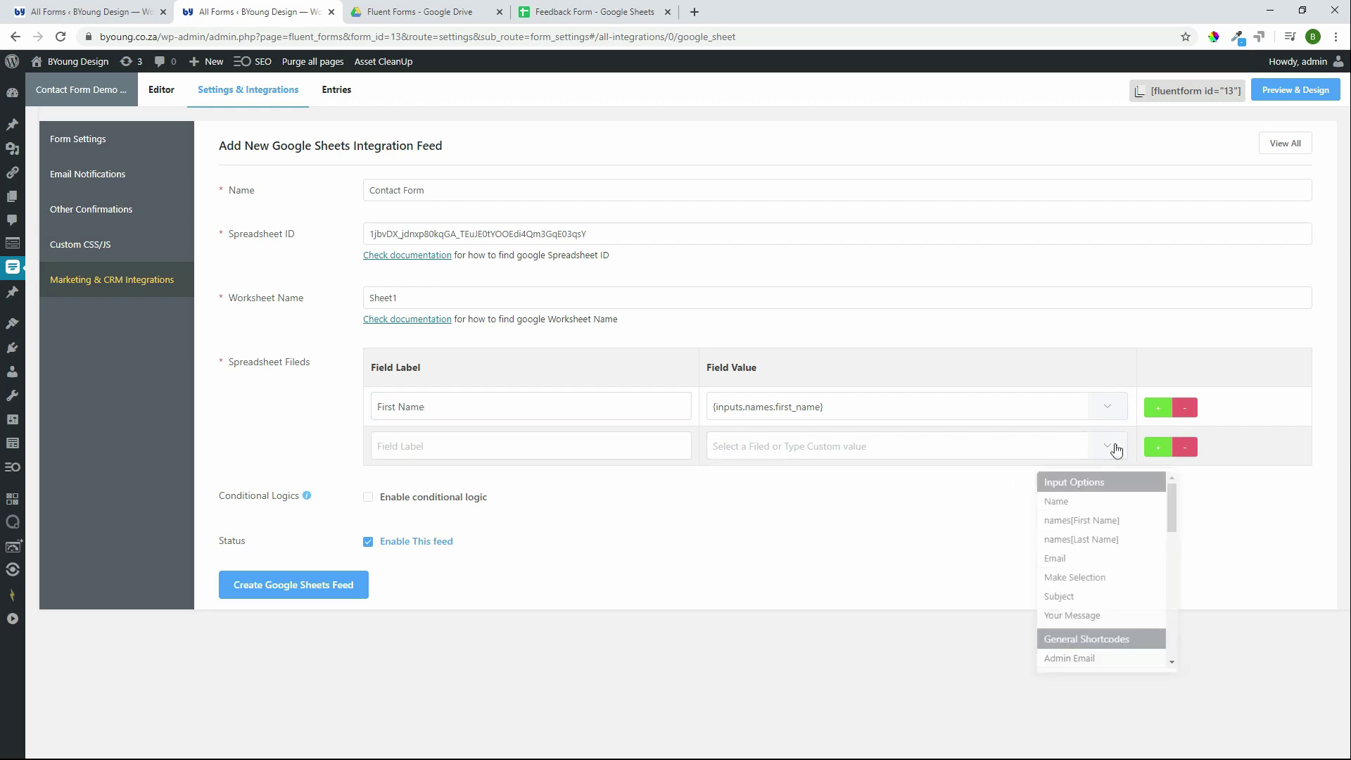
click(1081, 538)
click(520, 446)
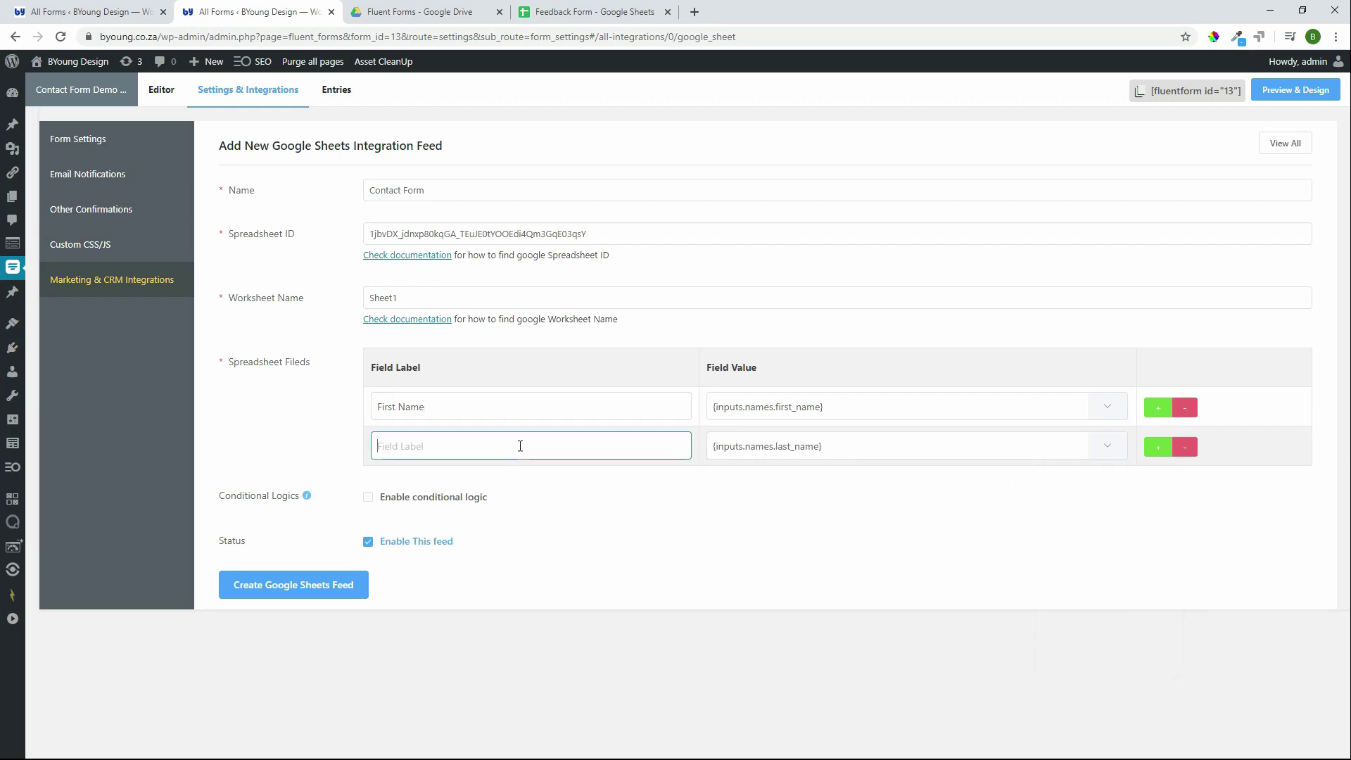
text(Last Name)
- Add rows mapping the Email and Make Selection inputs, labelled 'Email' and 'Selection'
click(1161, 447)
click(1106, 485)
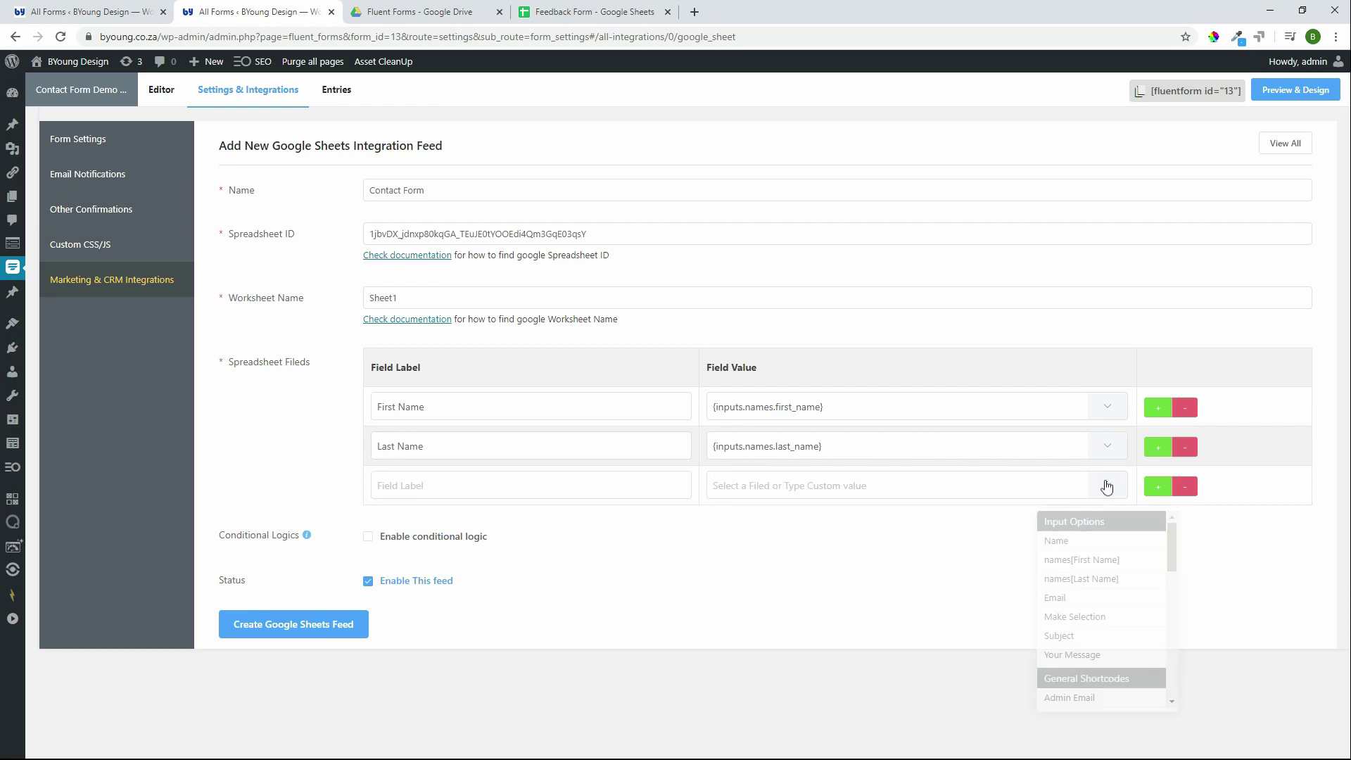
click(1056, 597)
click(473, 482)
text(Email)
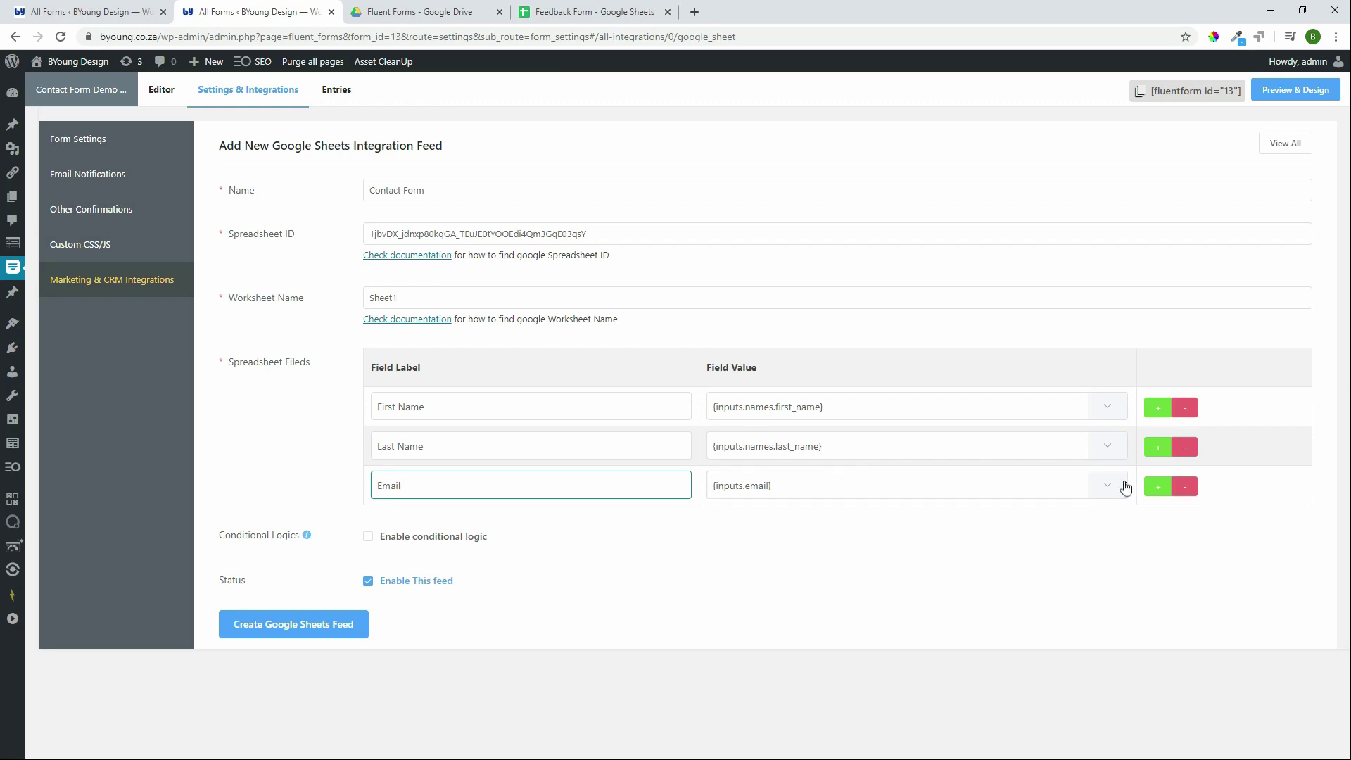
click(1158, 486)
click(1104, 525)
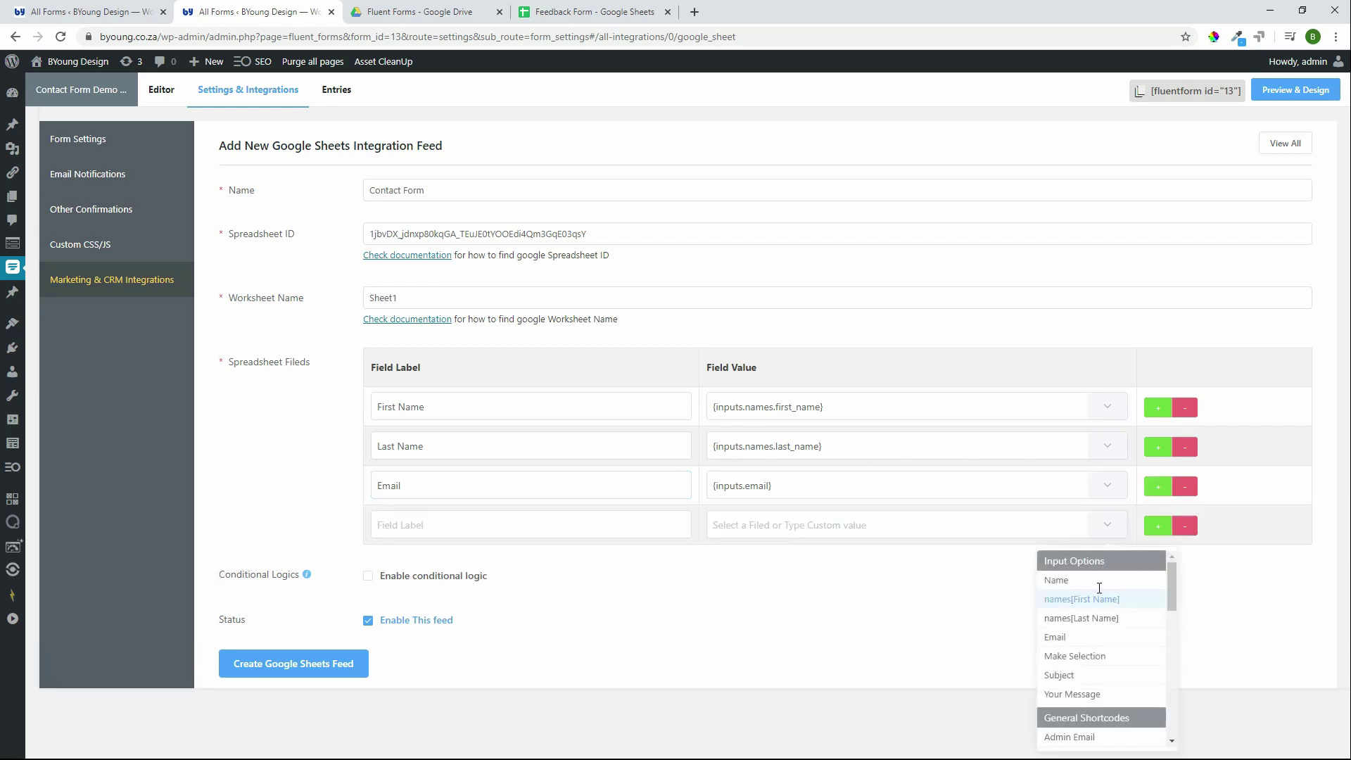
click(1104, 659)
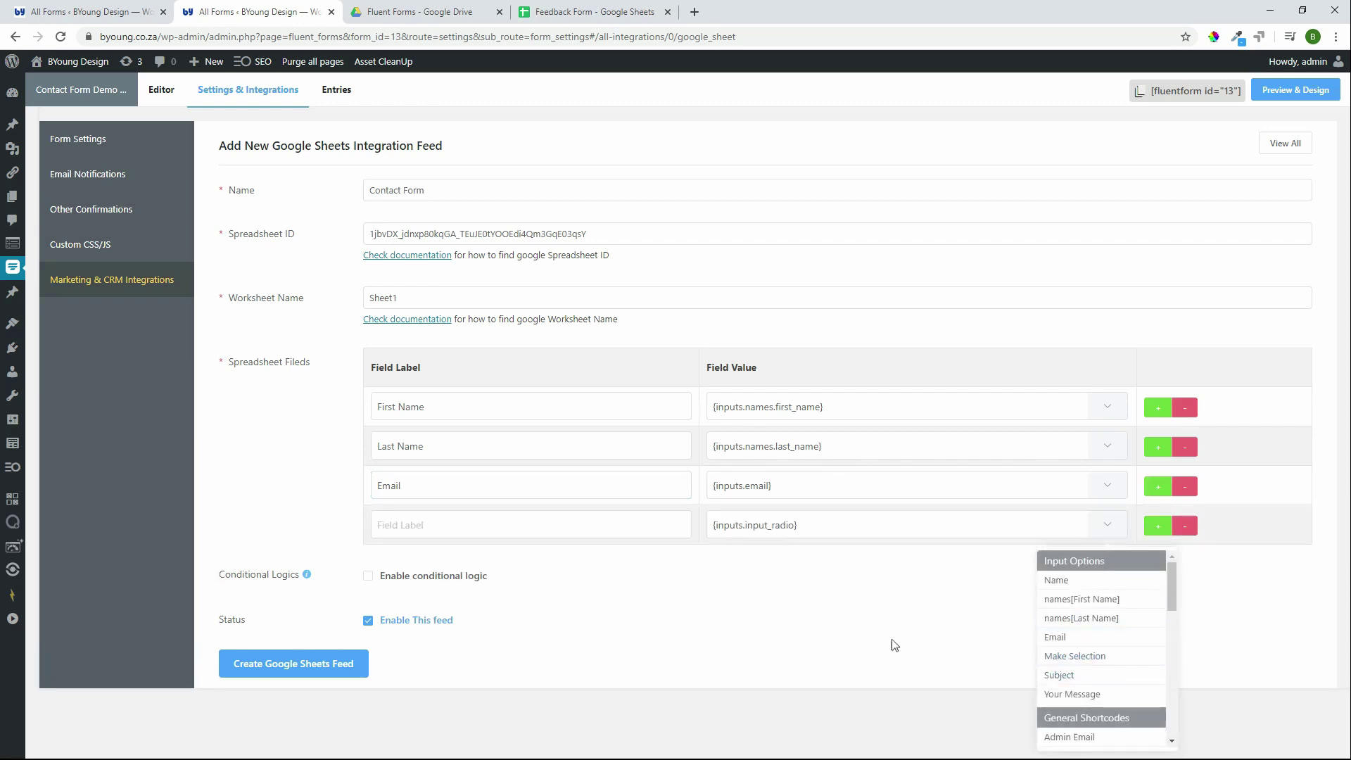
click(498, 530)
text(Selection)
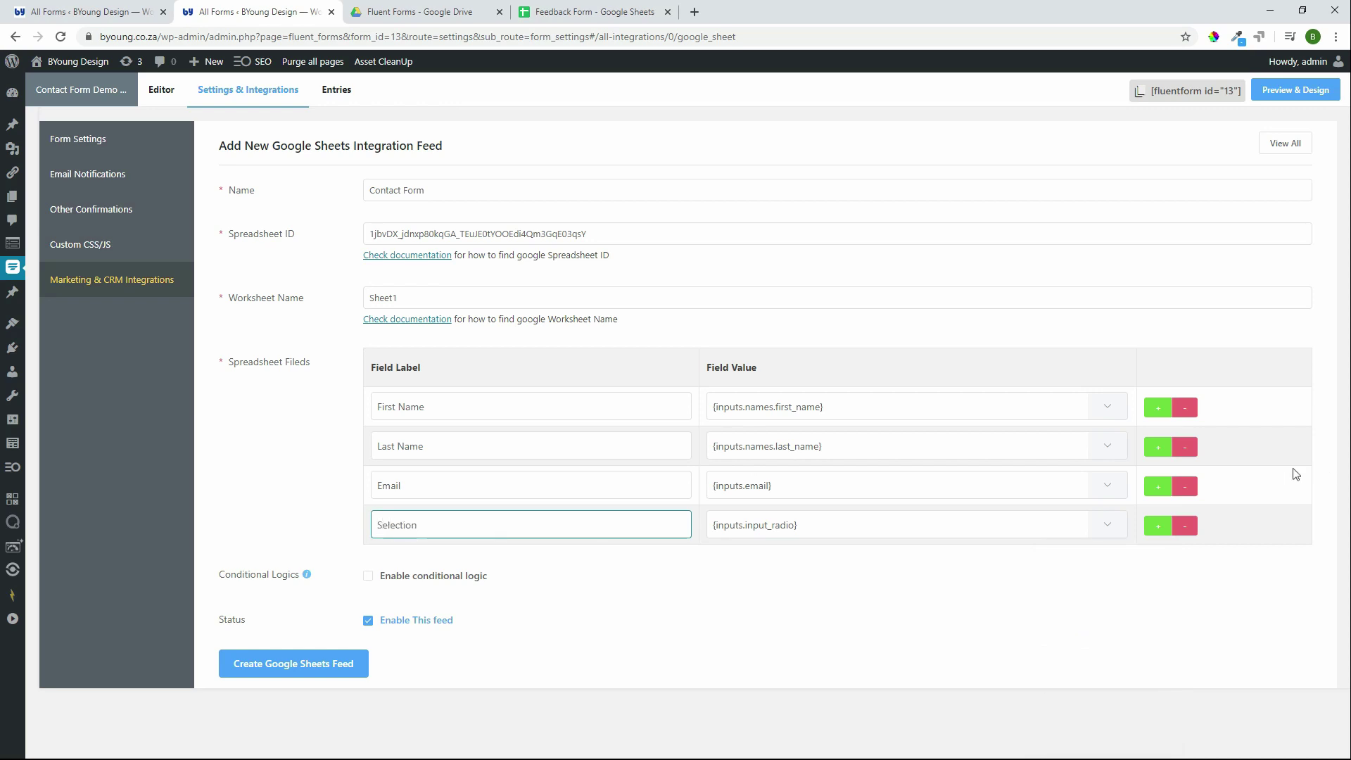
- Add rows mapping the Subject and Your Message inputs, labelled 'Subject' and 'Message'
click(1157, 526)
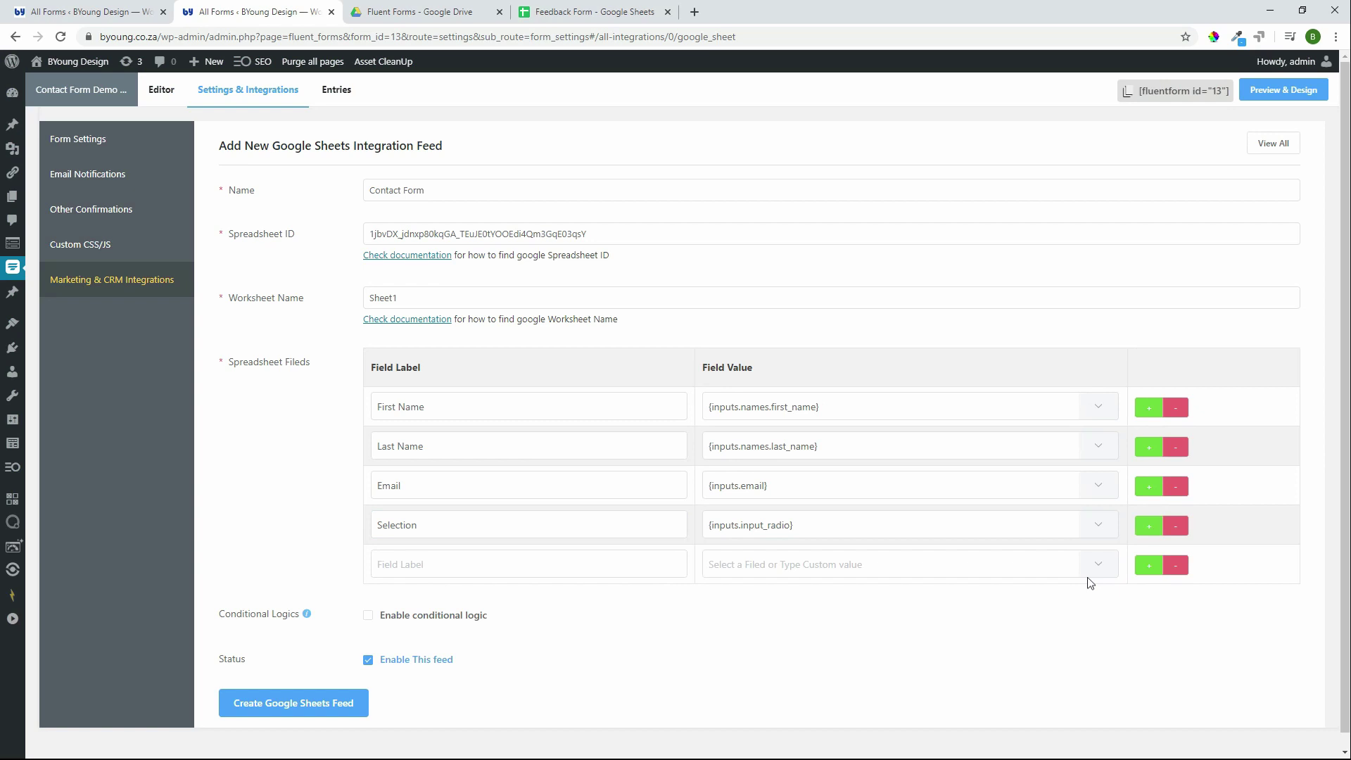
click(1092, 574)
click(1082, 473)
click(1096, 472)
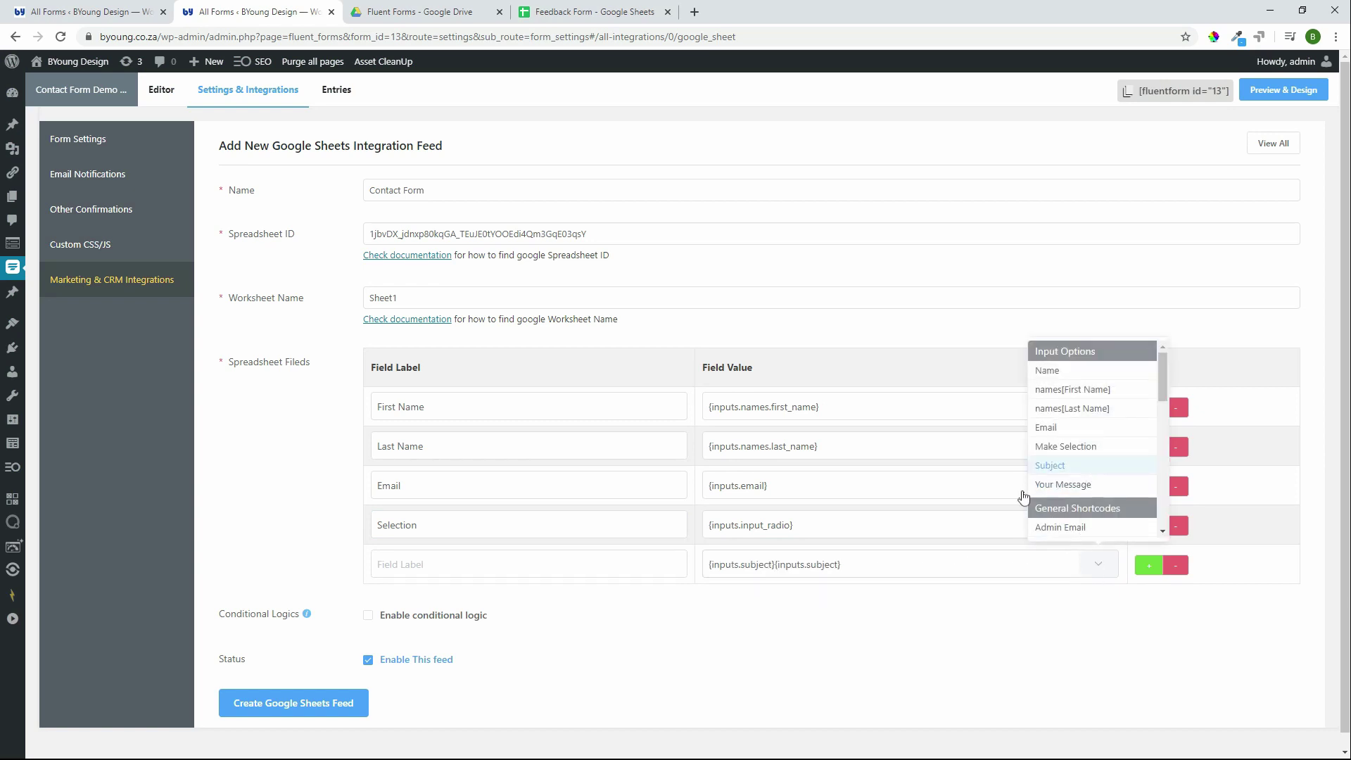
click(597, 557)
text(Subject)
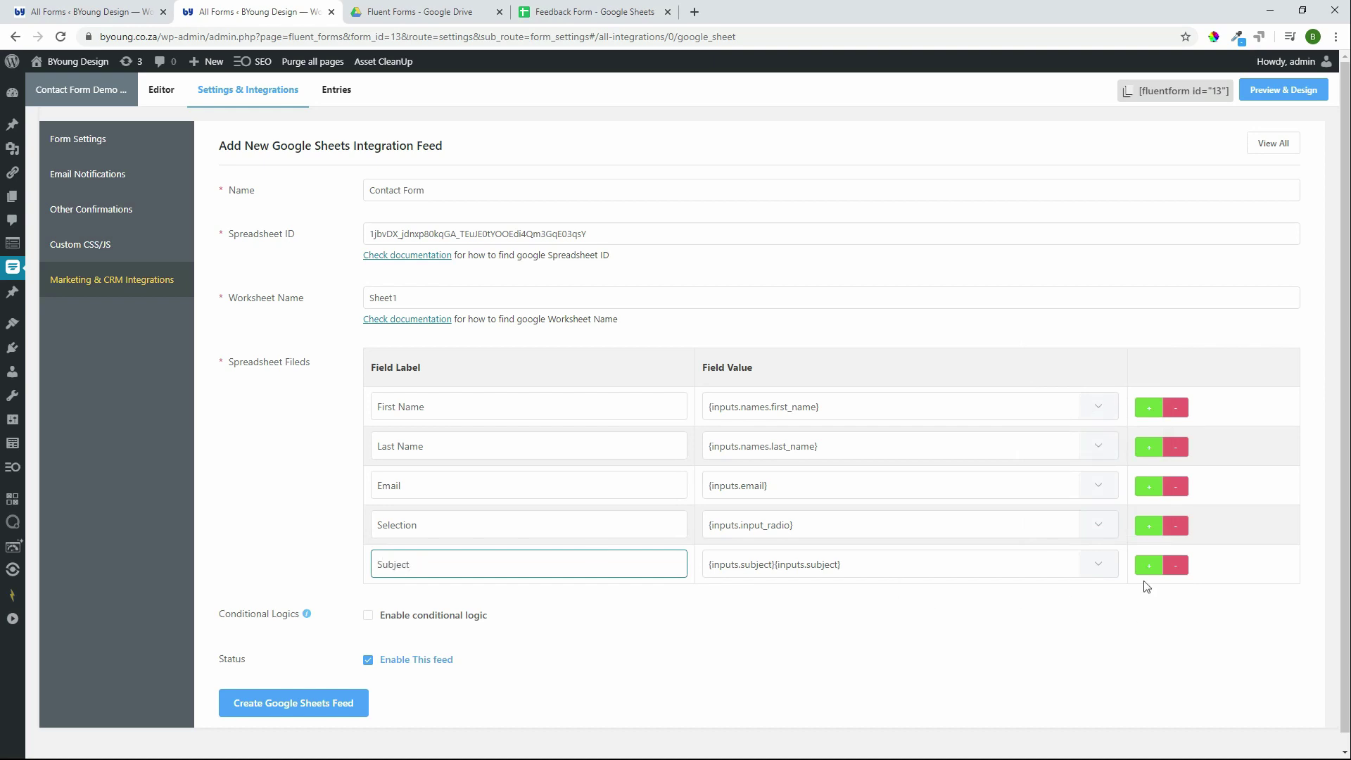
click(1156, 564)
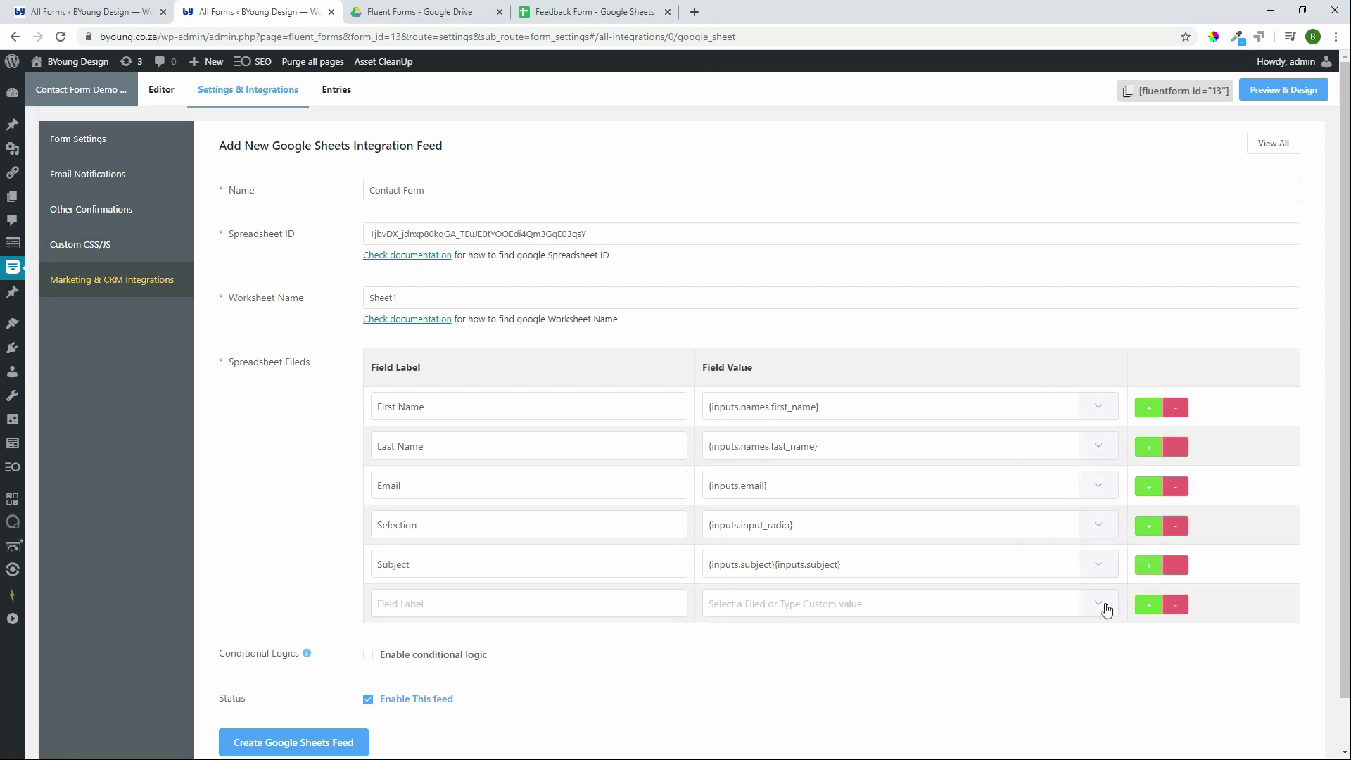
click(1103, 604)
click(1103, 525)
click(607, 612)
text(Message)
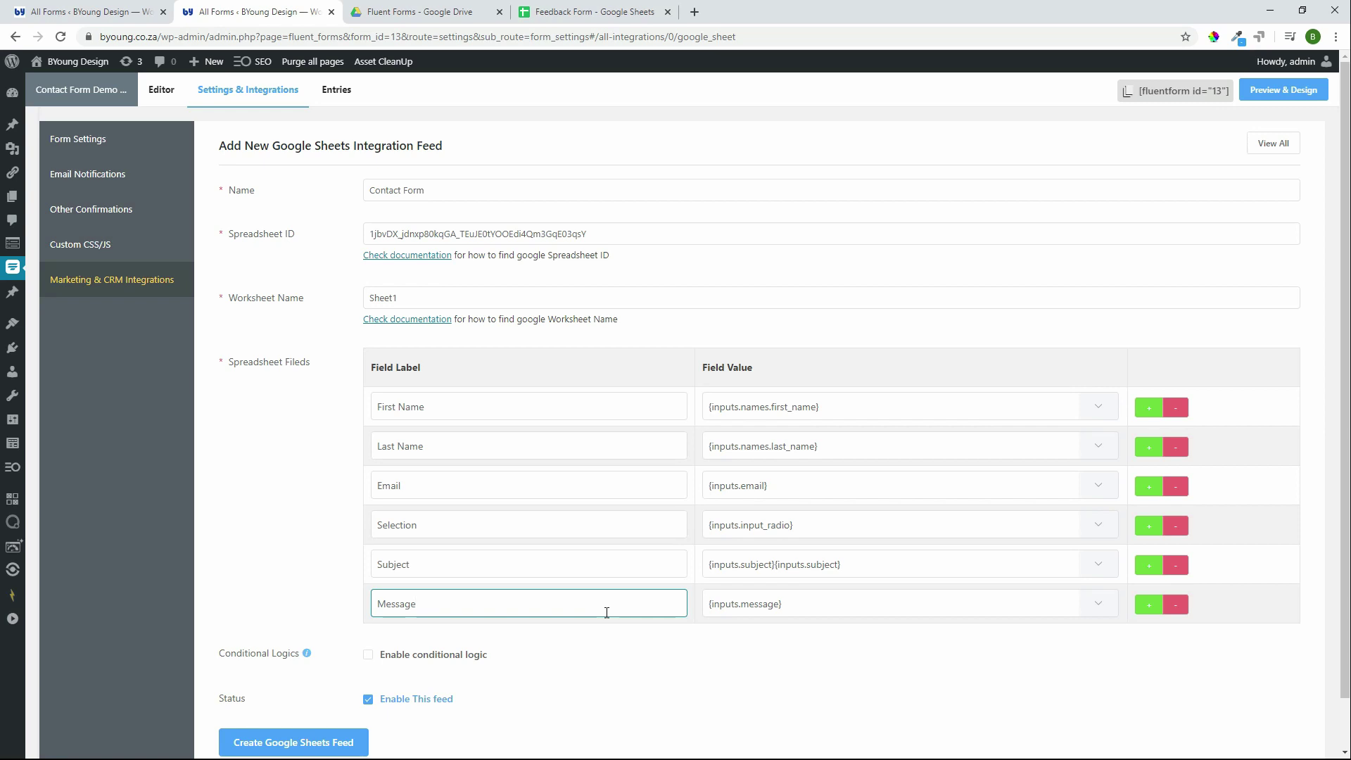
- Create the Google Sheets feed with the six mapped fields
click(700, 666)
scroll(699, 666, down, 2)
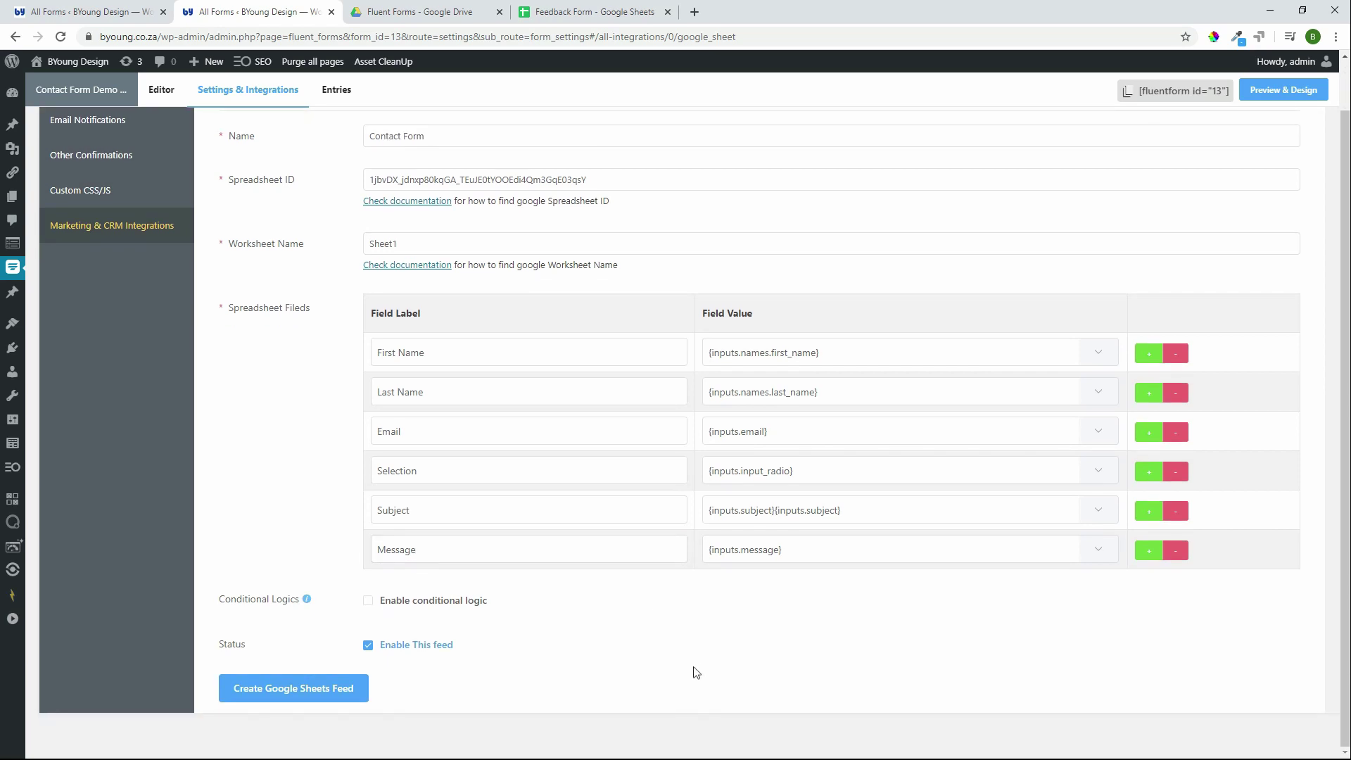
click(307, 691)
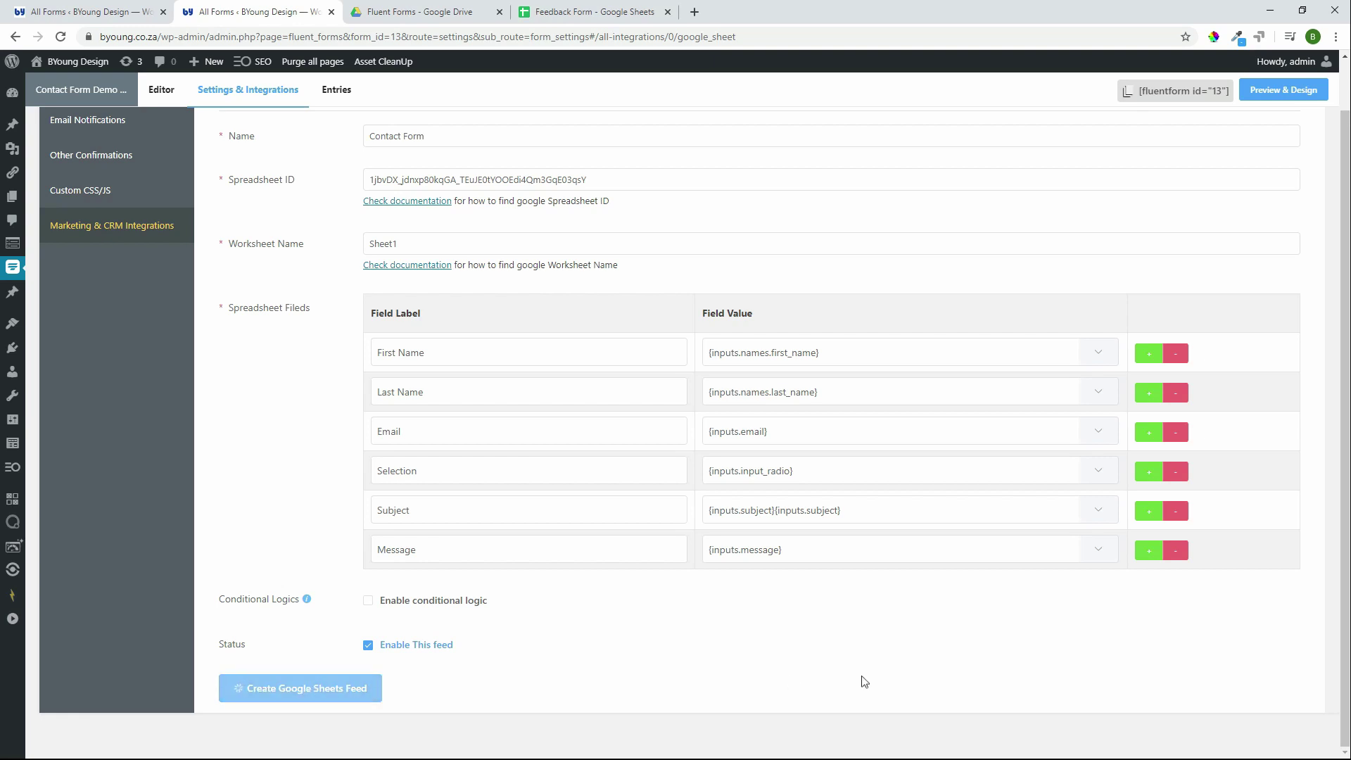
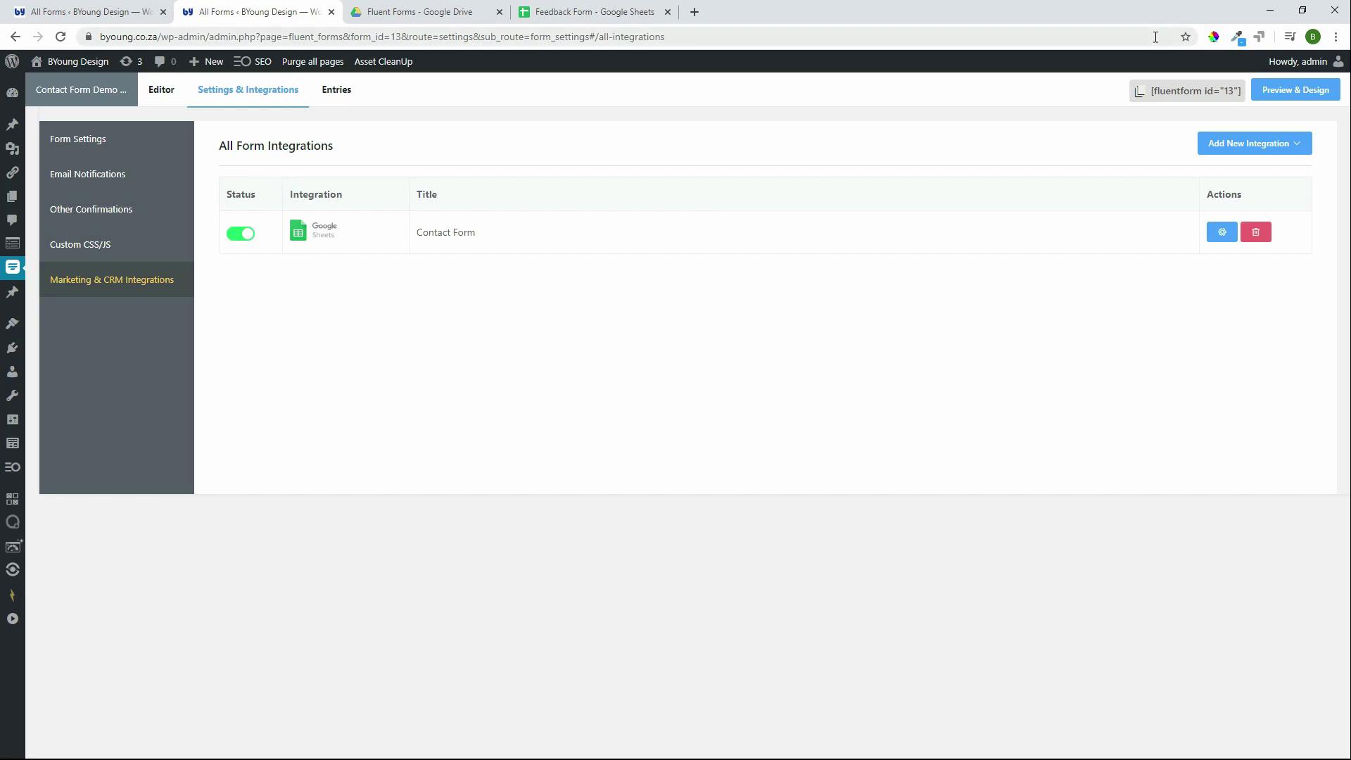
- In preview-only mode, autofill name and email, choose Choice 2 and set Subject to Test
click(1295, 90)
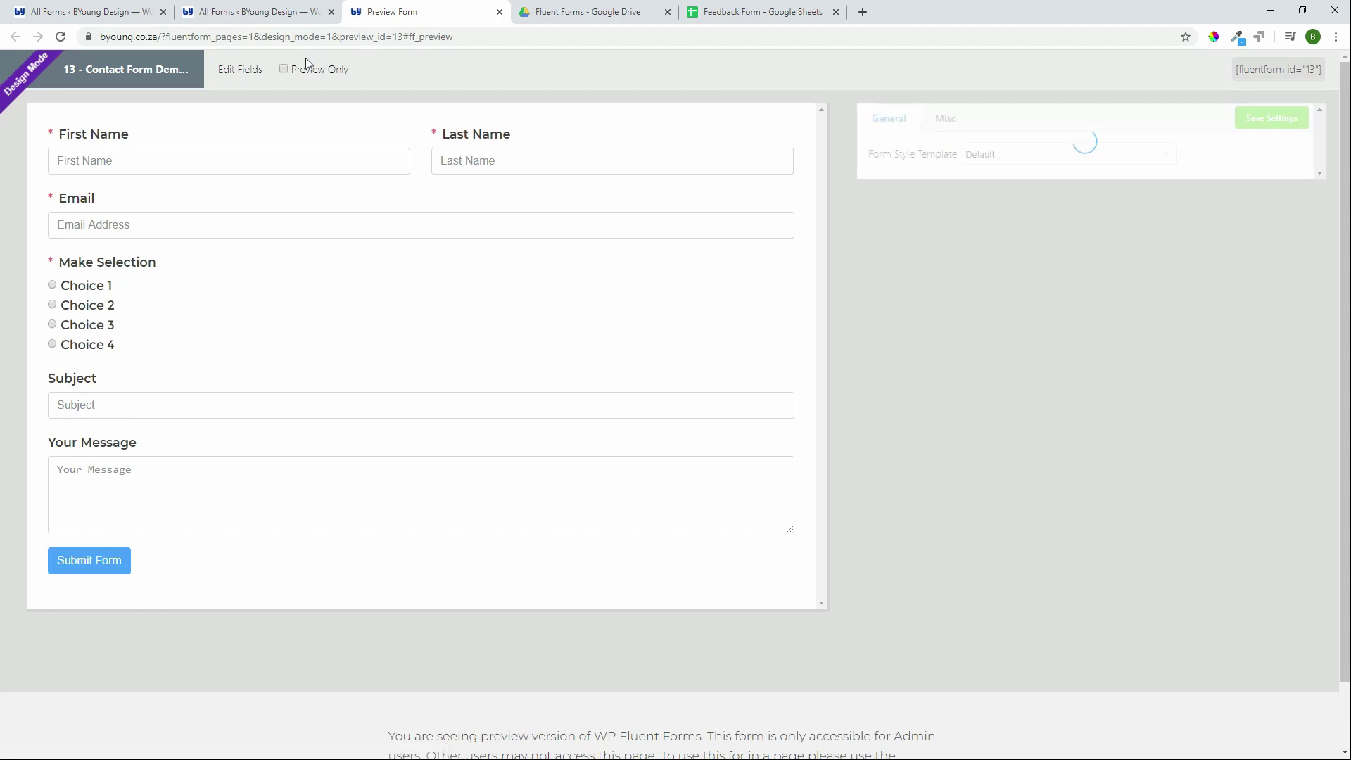
click(318, 69)
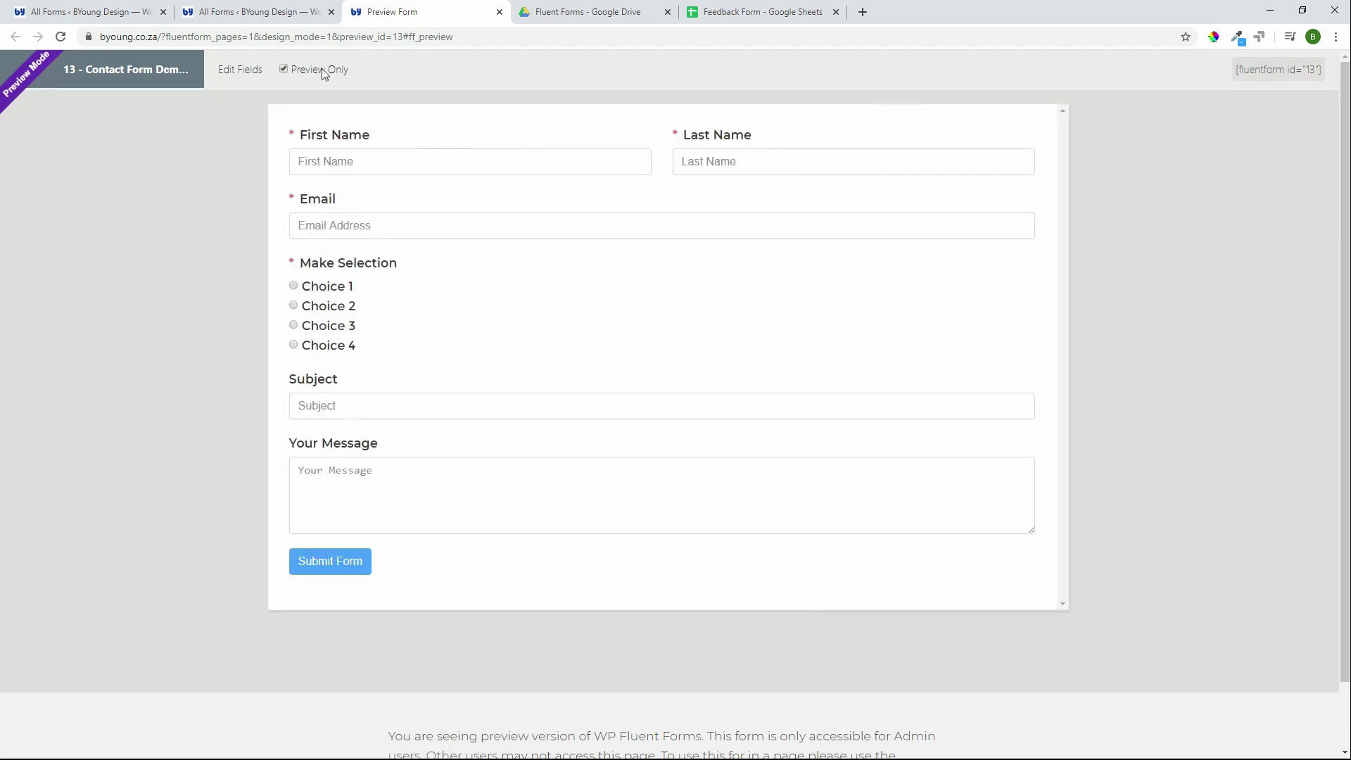
click(365, 159)
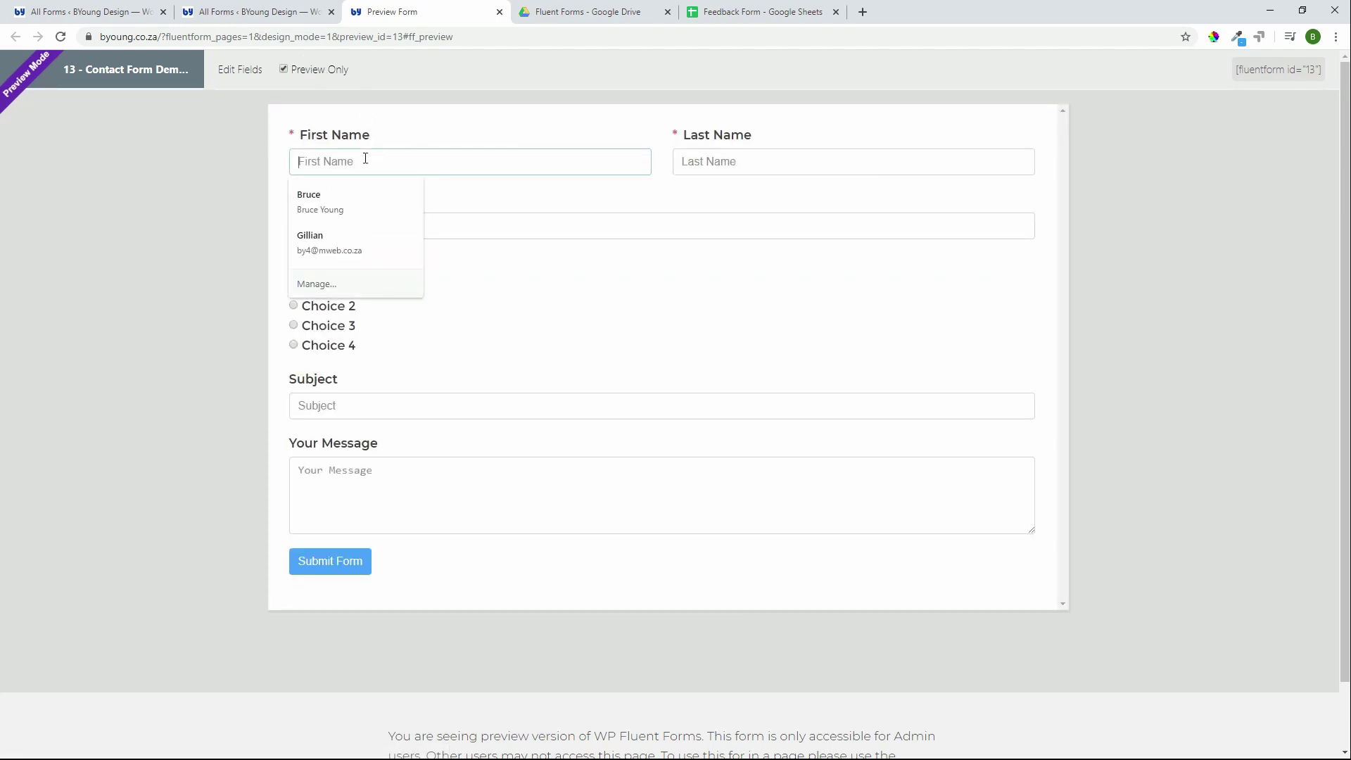
click(345, 200)
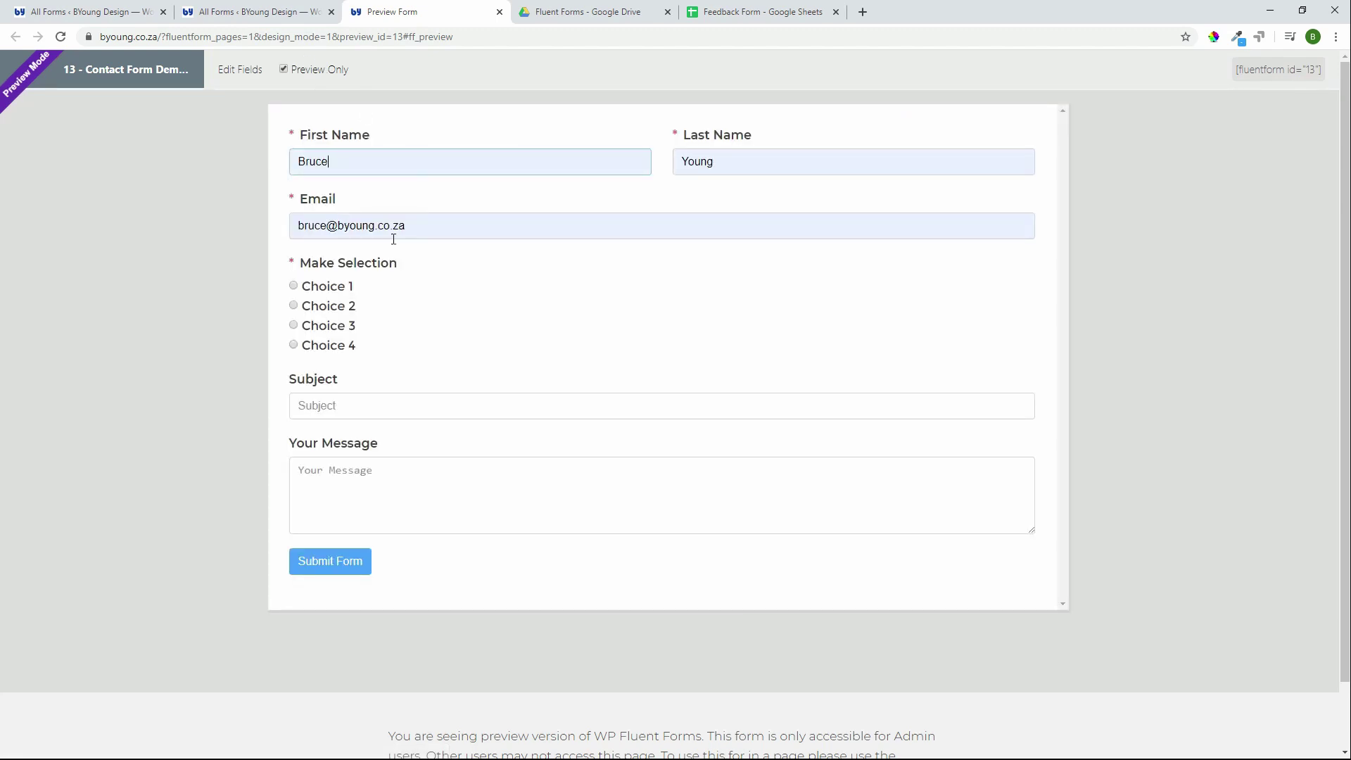
click(293, 325)
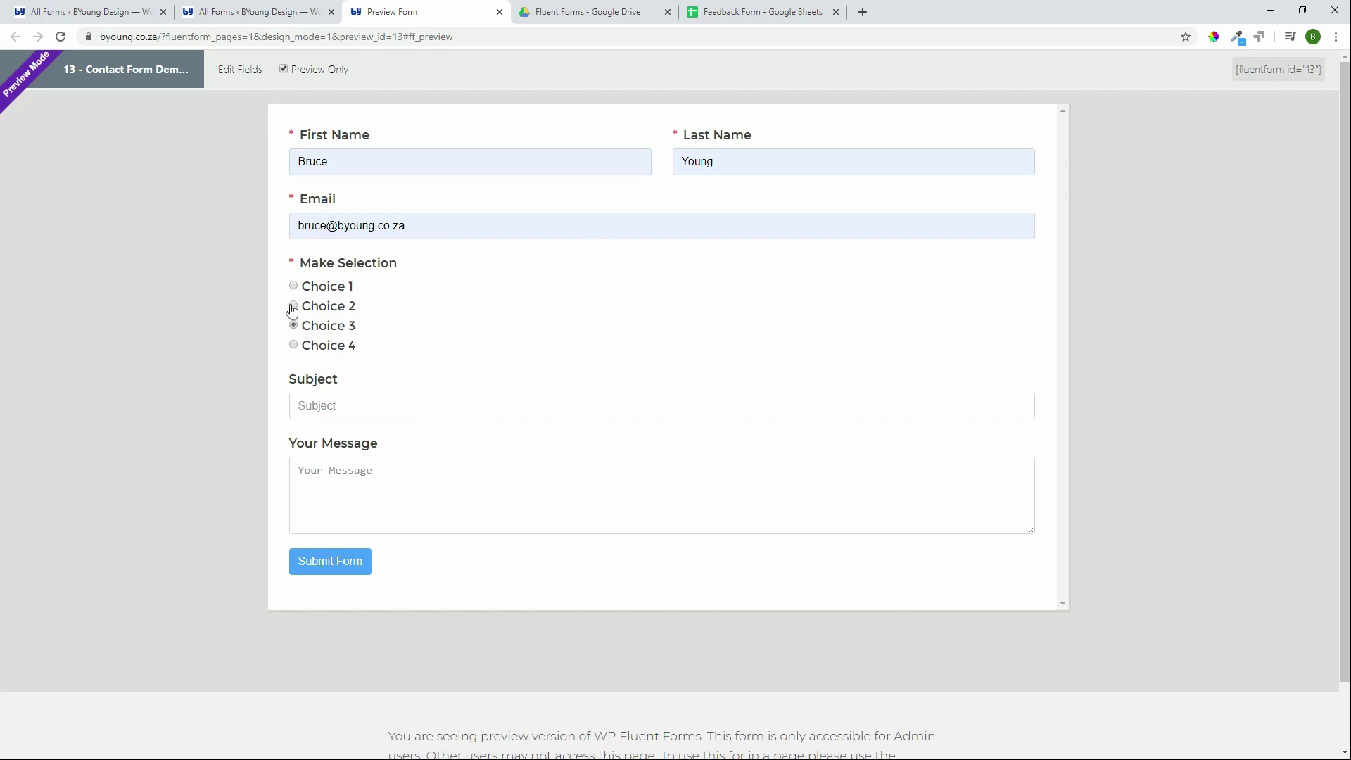
click(339, 407)
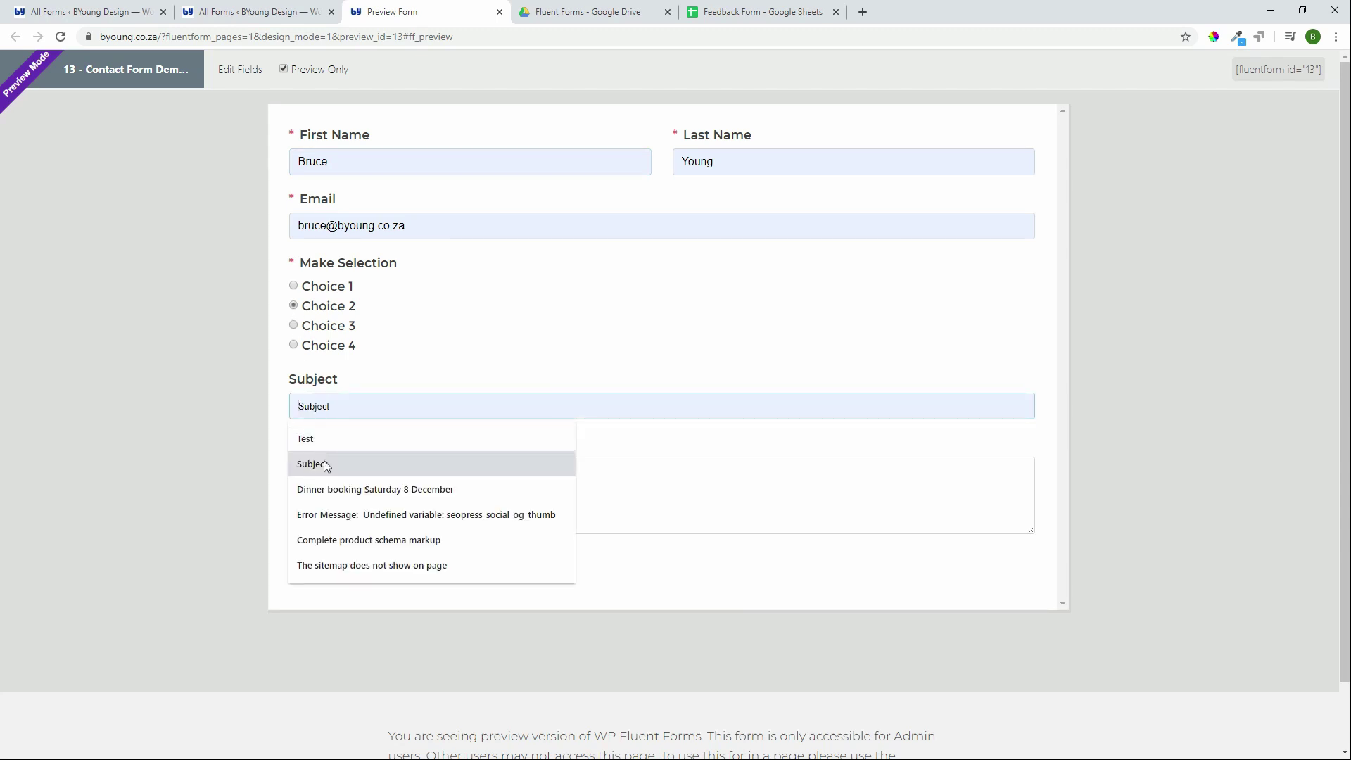
click(330, 437)
- Write 'Test Message', paste copies to lengthen it, and submit the entry
click(331, 470)
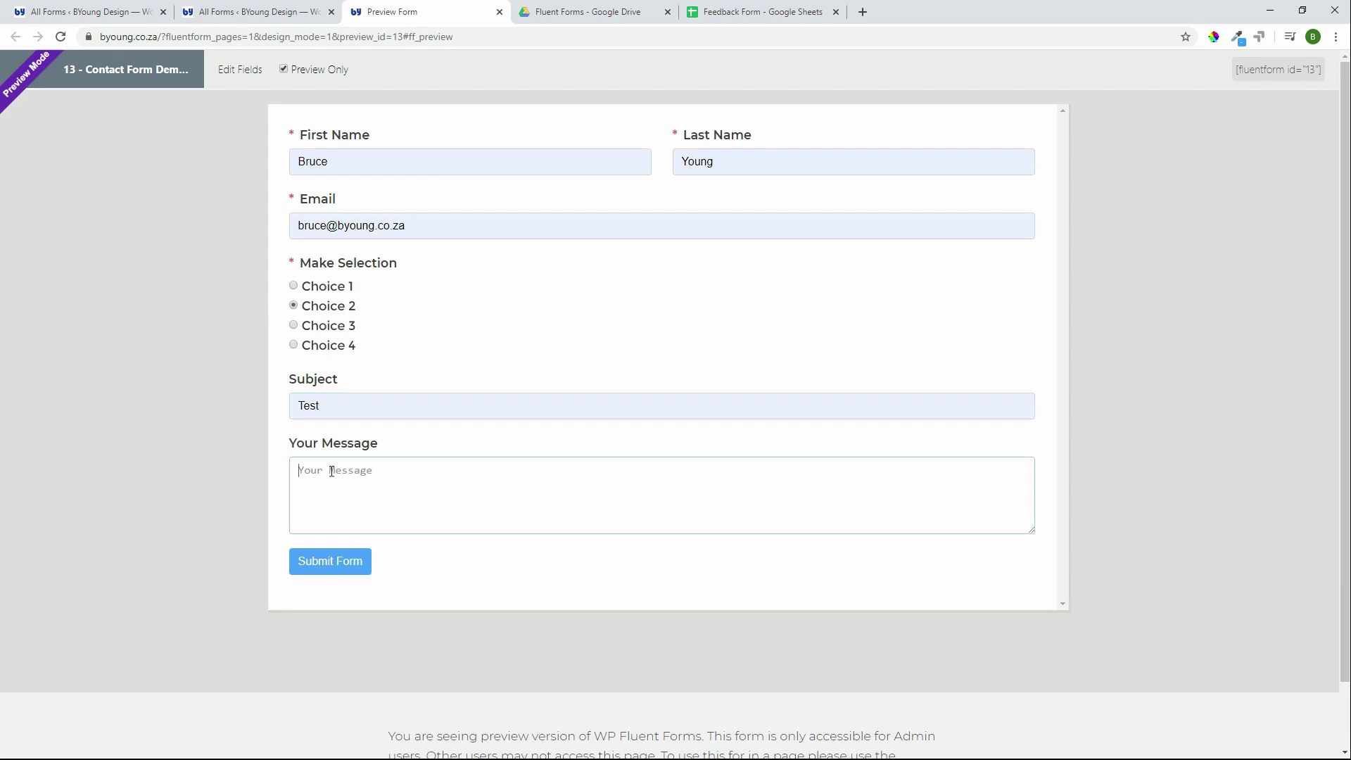
text(Test Message)
triple_click(331, 470)
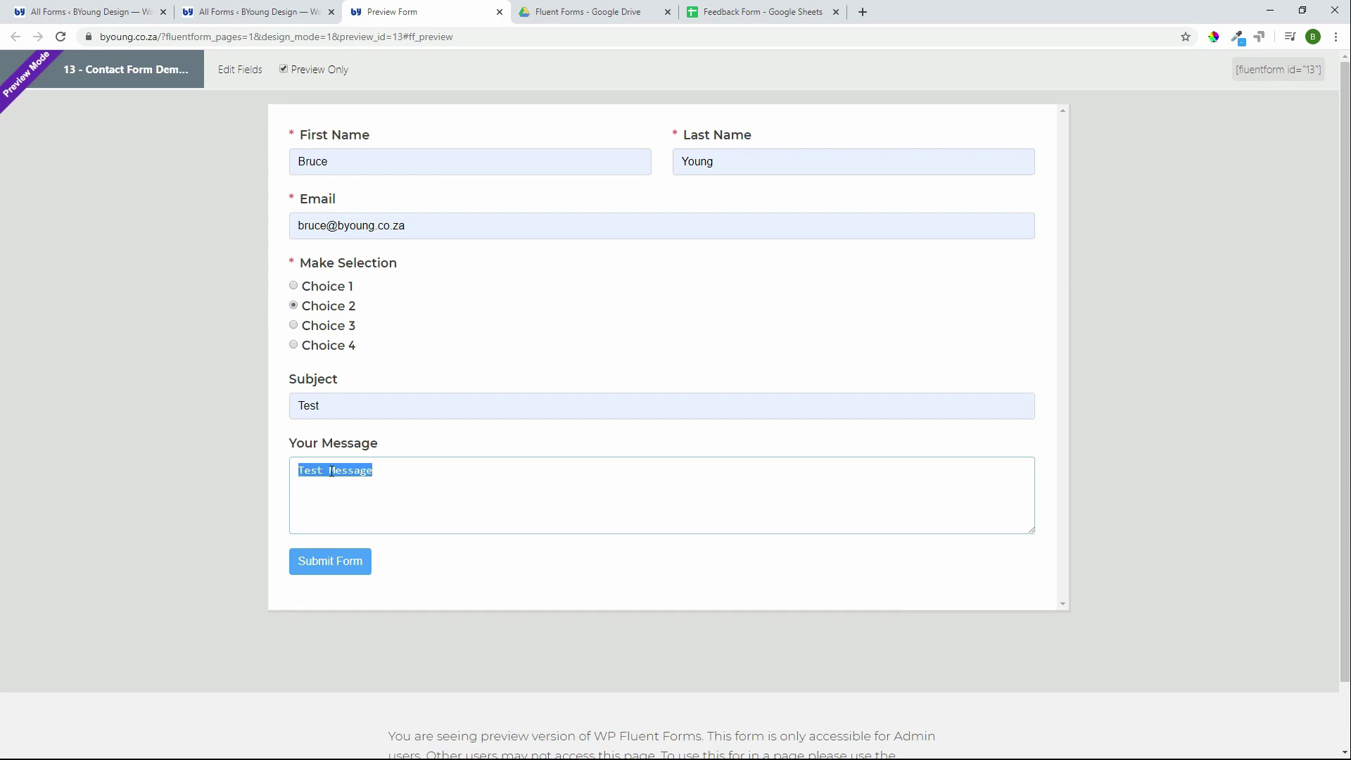
key(Right)
text(Sheet1)
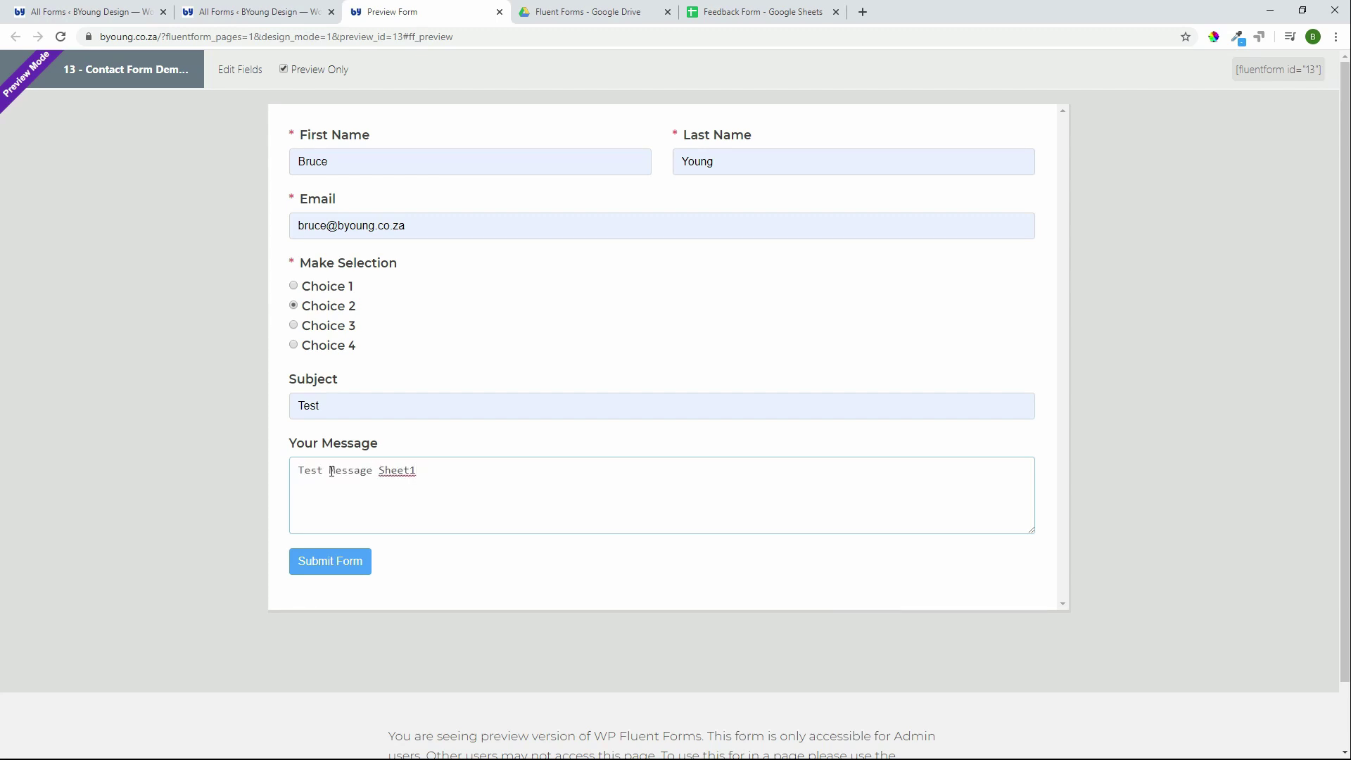
text(Sheet1)
drag(488, 463, 234, 480)
key(ctrl+c)
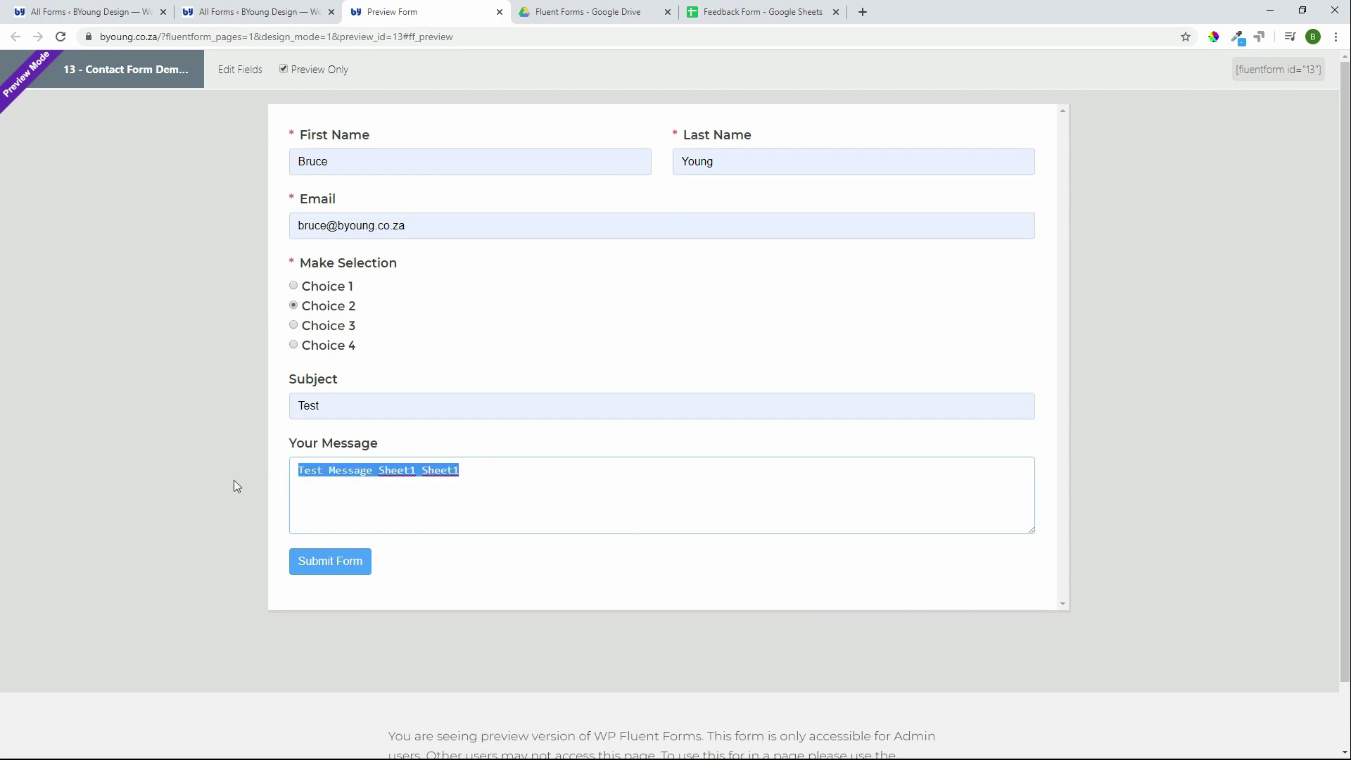
click(486, 470)
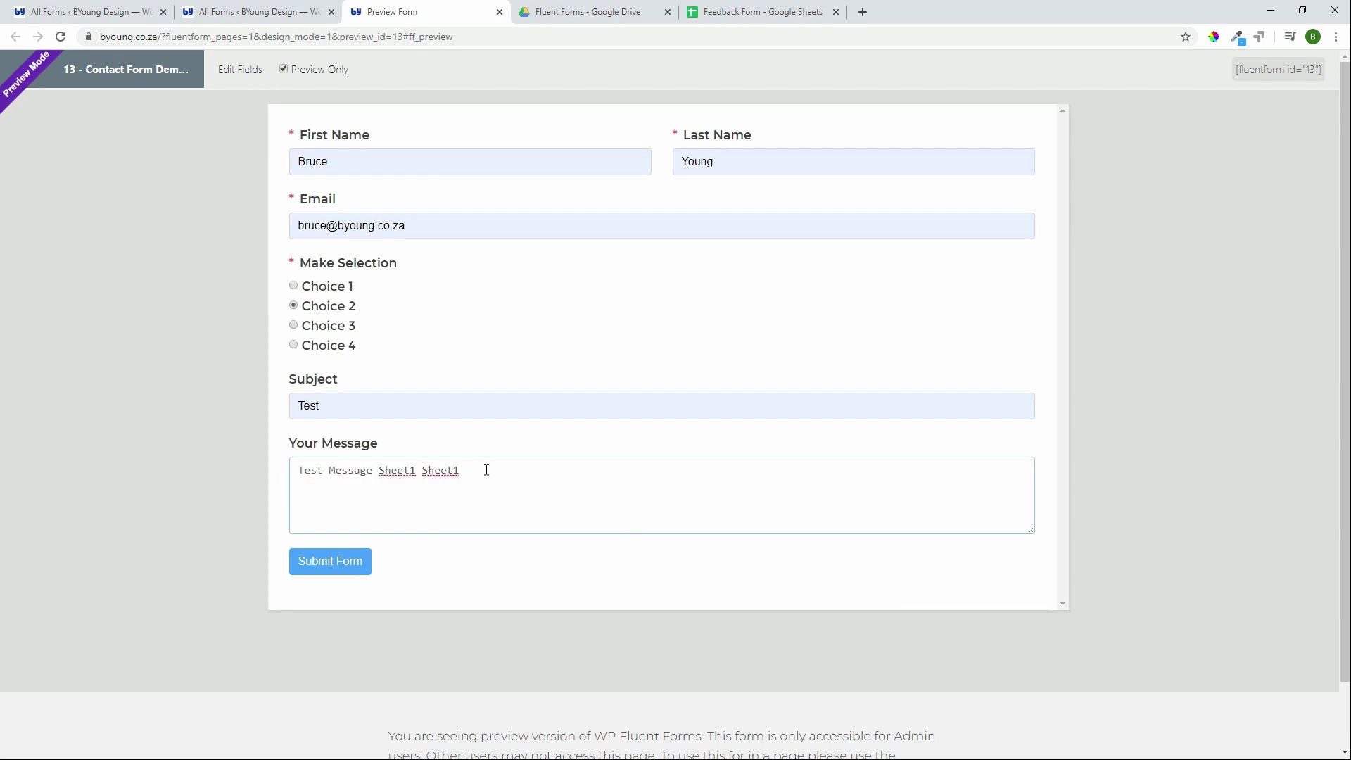
key(ctrl+v)
key(ctrl+v)
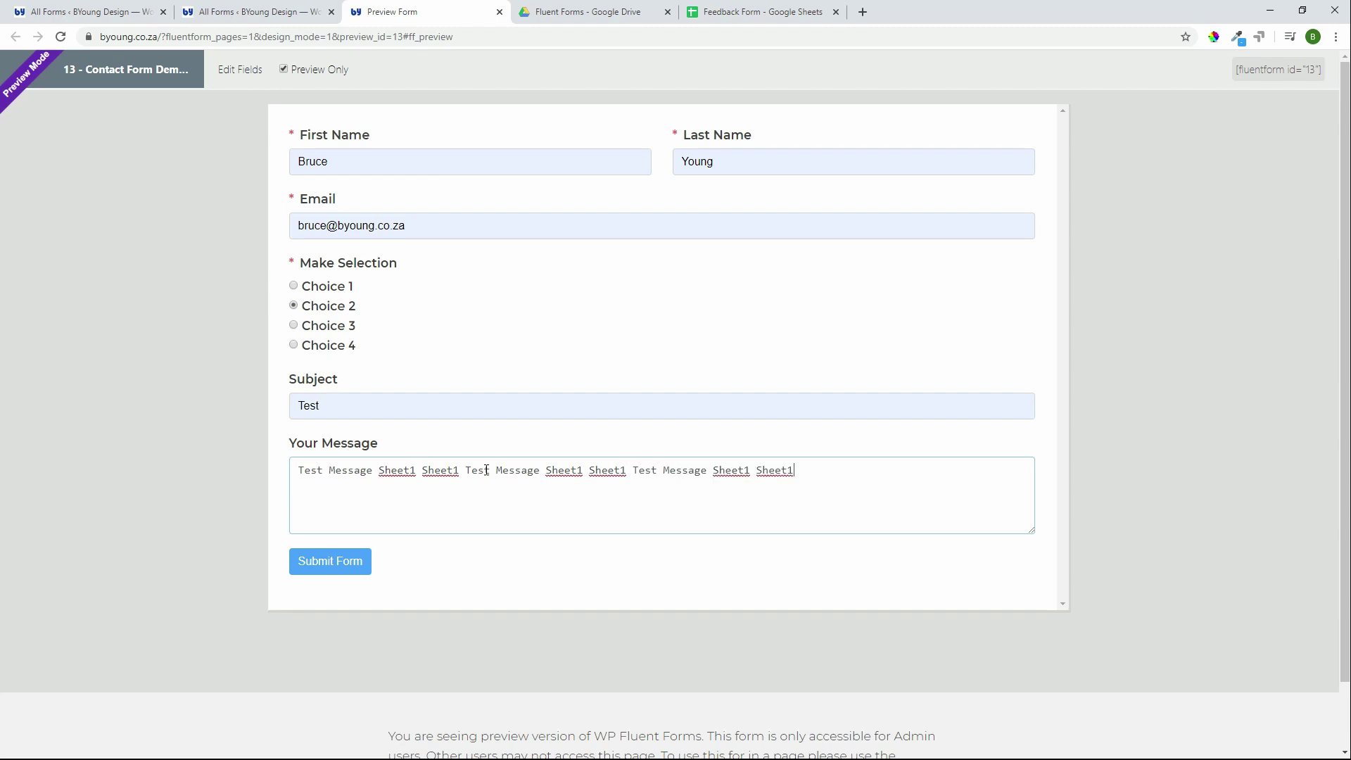
key(ctrl+v)
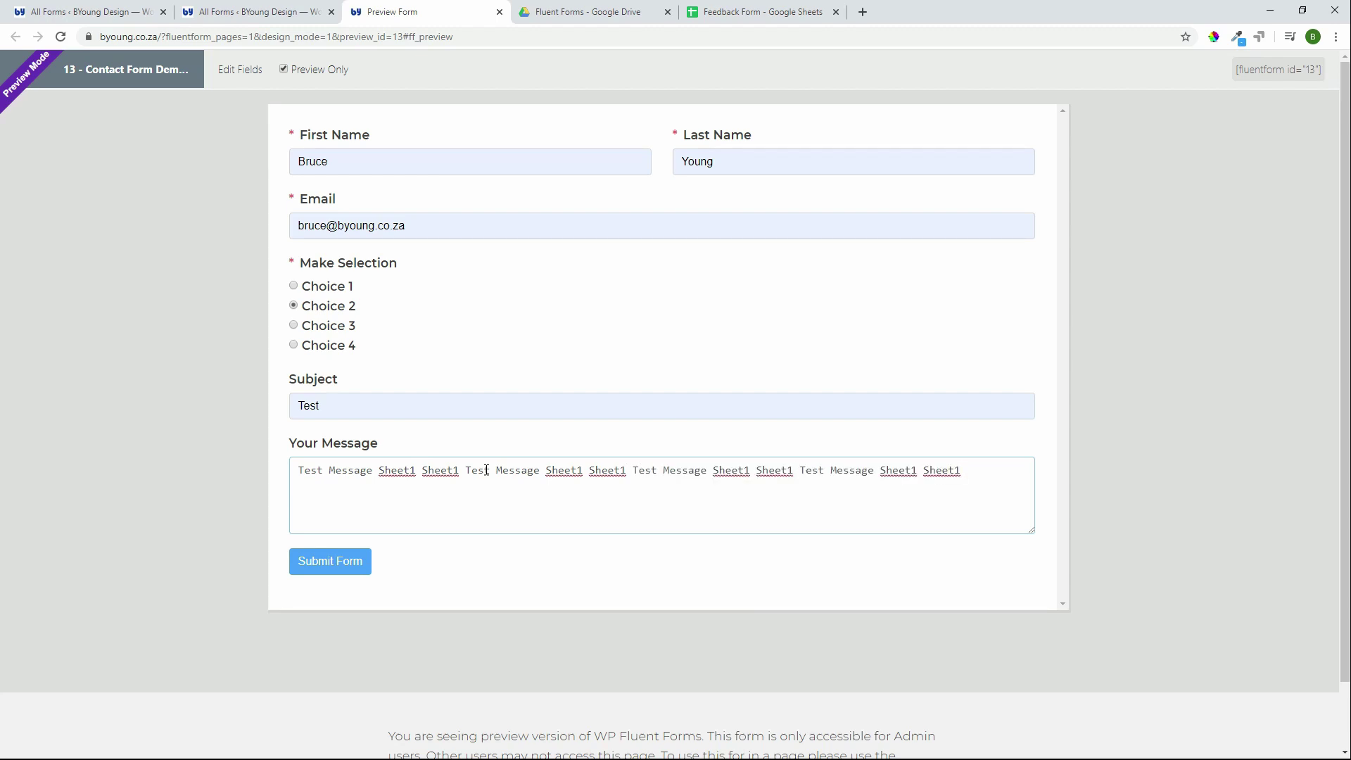
key(ctrl+v)
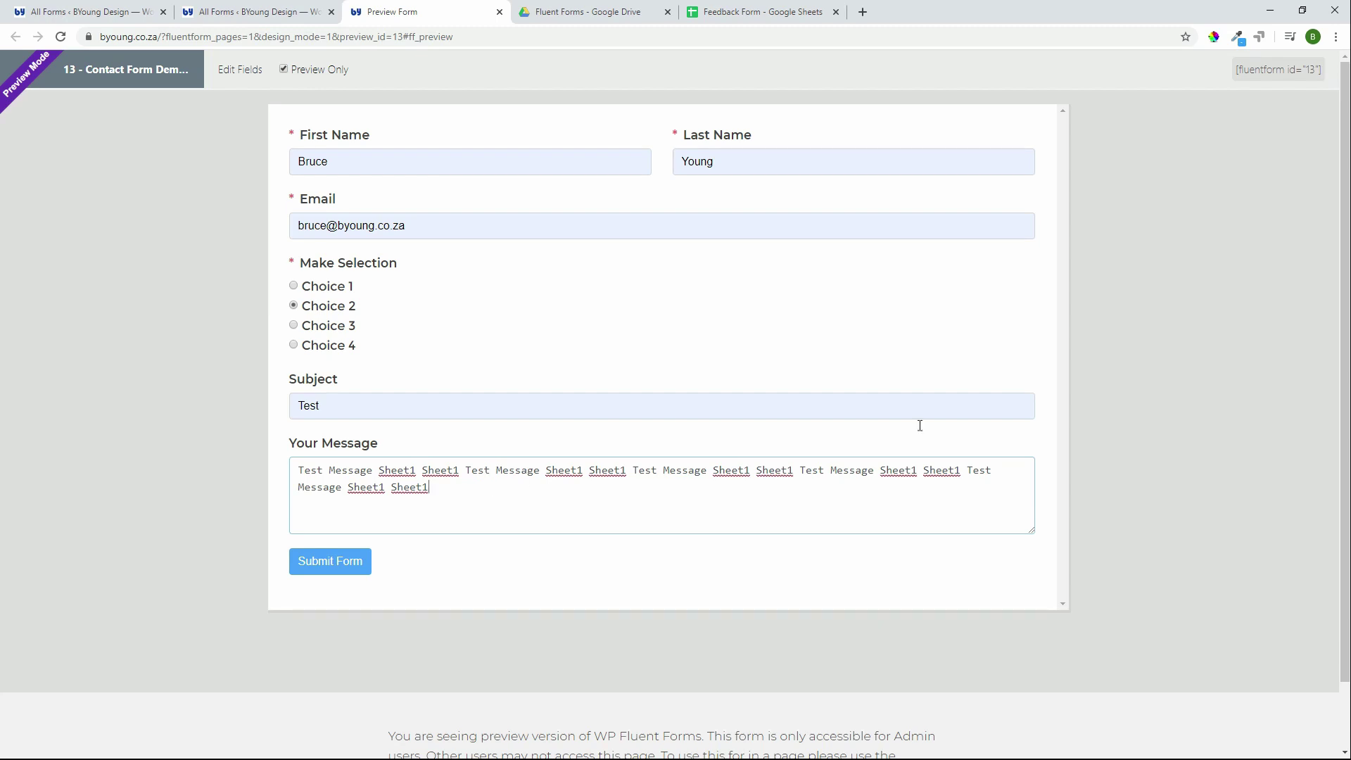
click(338, 563)
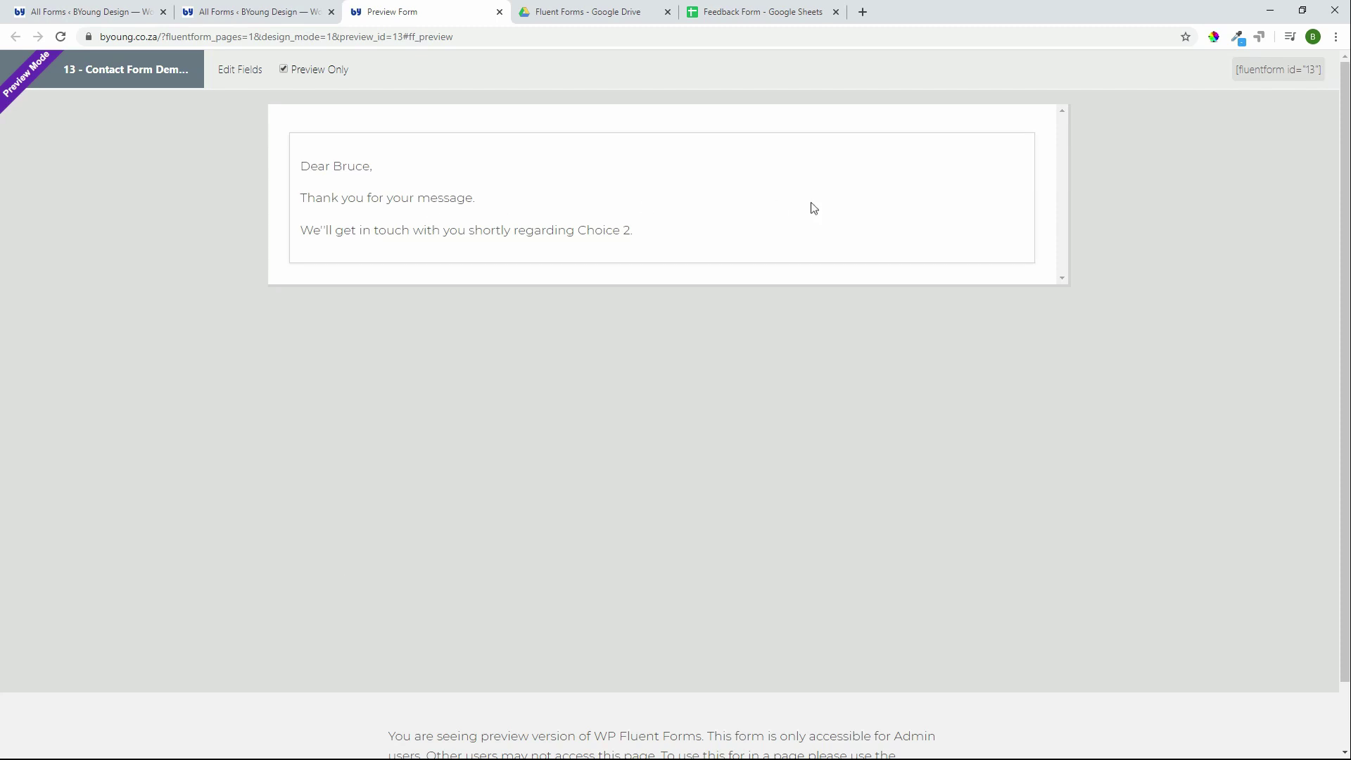
- Drag column F wider on the Feedback Form sheet to show the whole test message
click(742, 10)
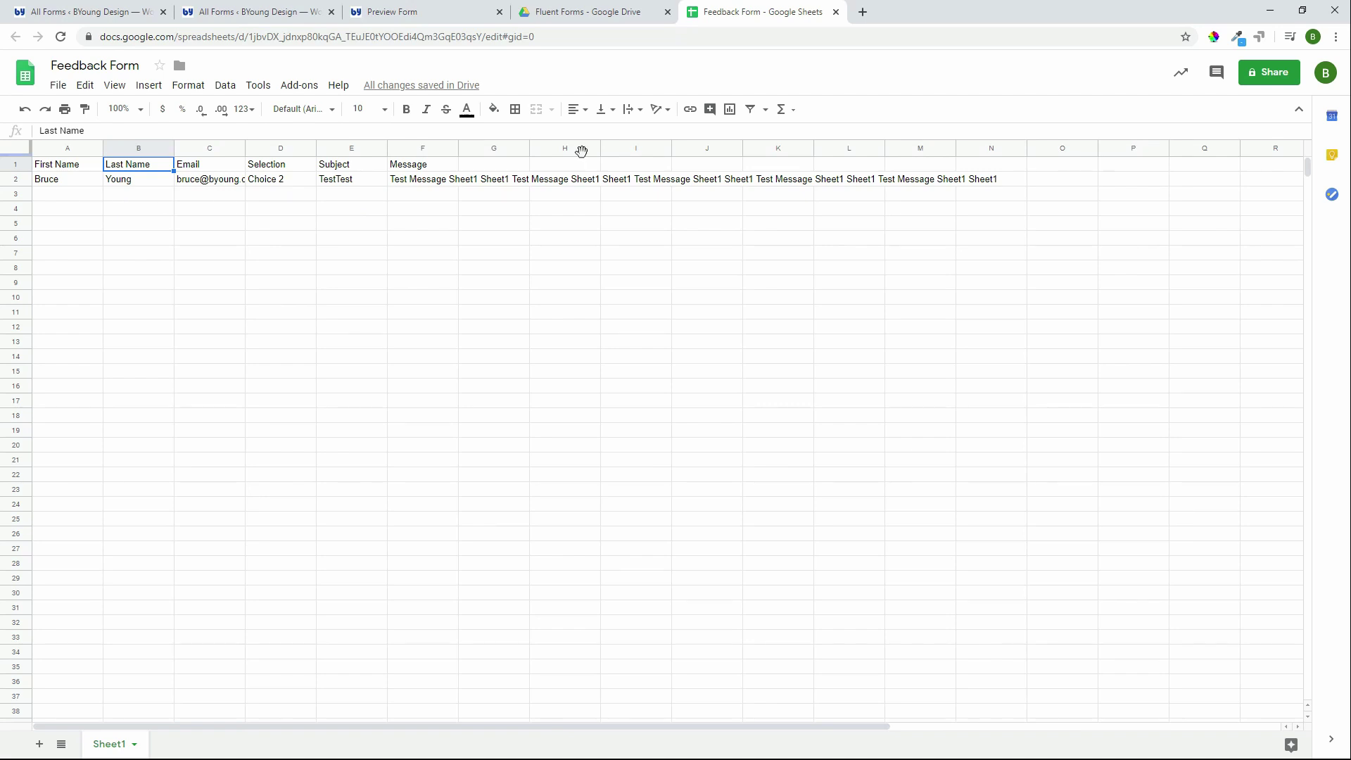
drag(458, 148, 1020, 147)
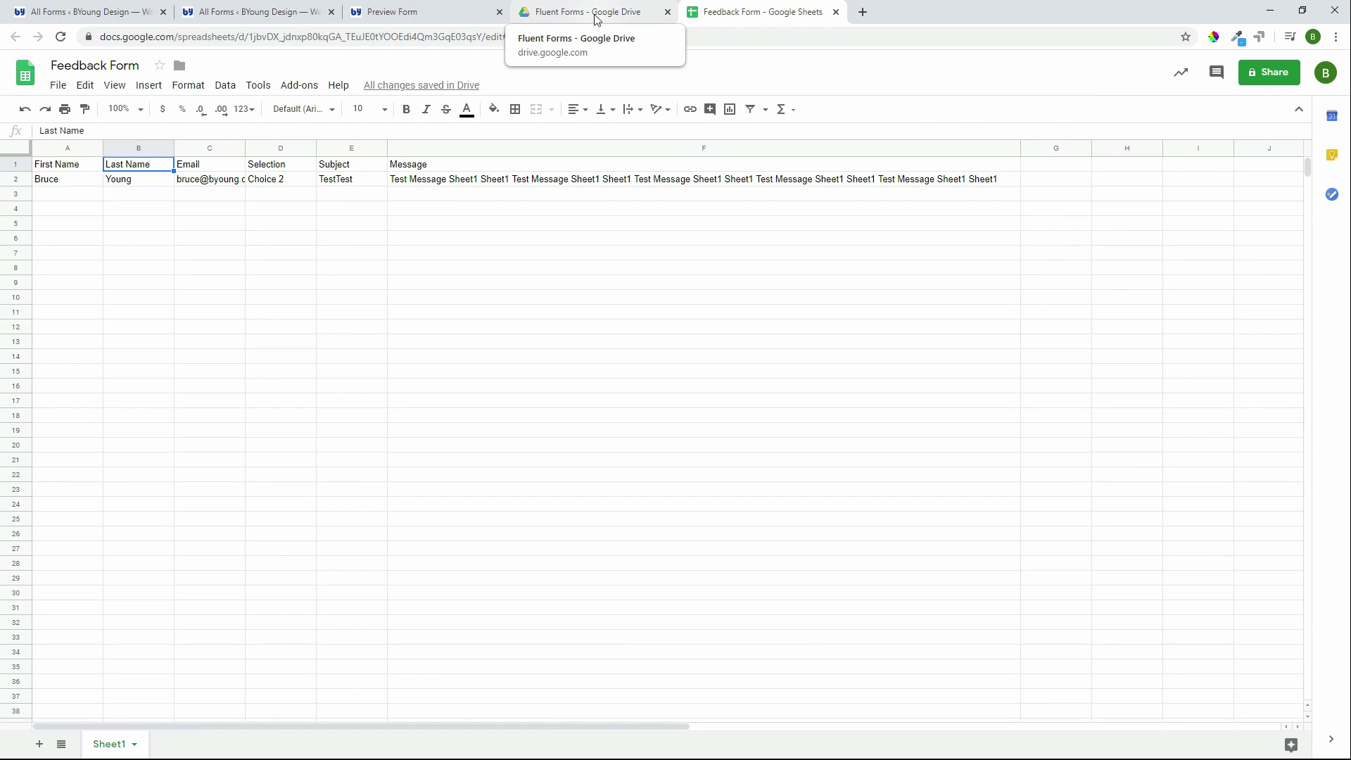
- Open the Google Sheets feed settings and enable conditional logic
click(399, 21)
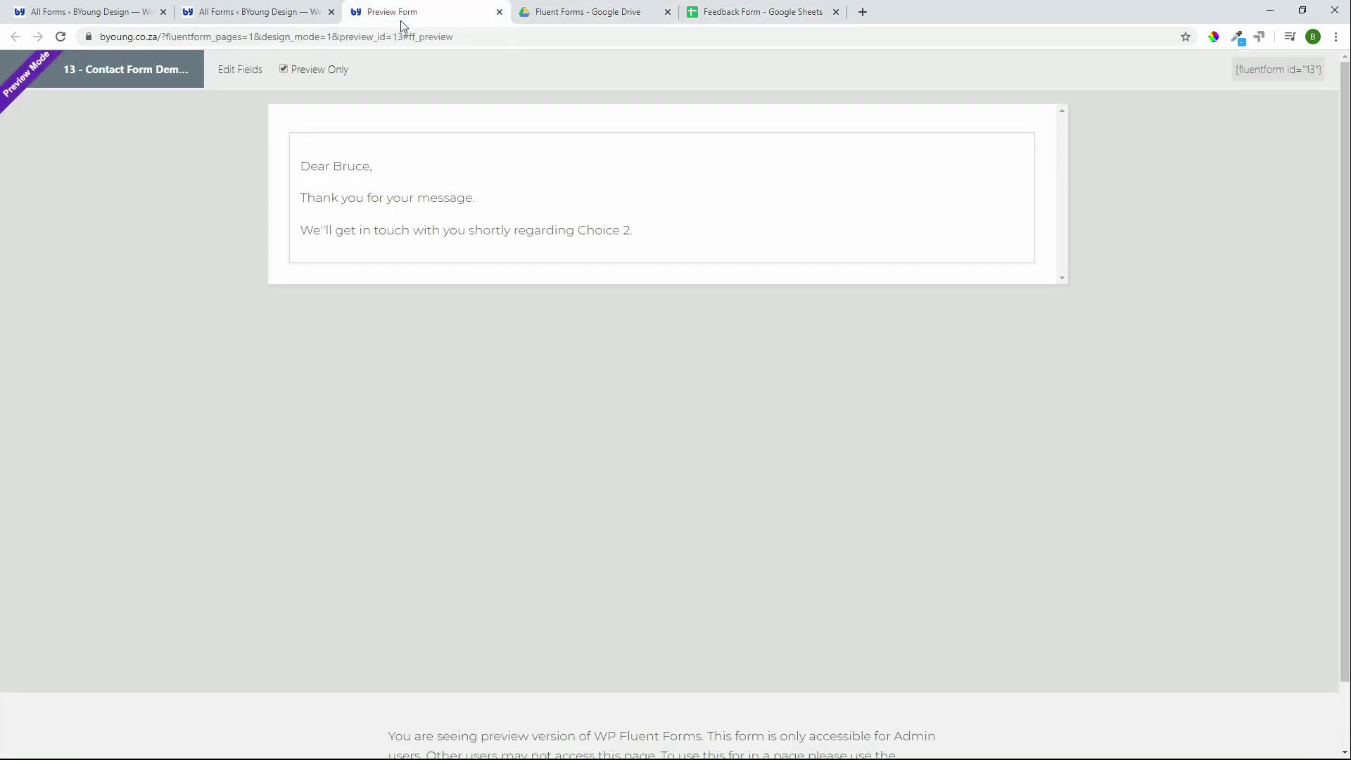
click(288, 14)
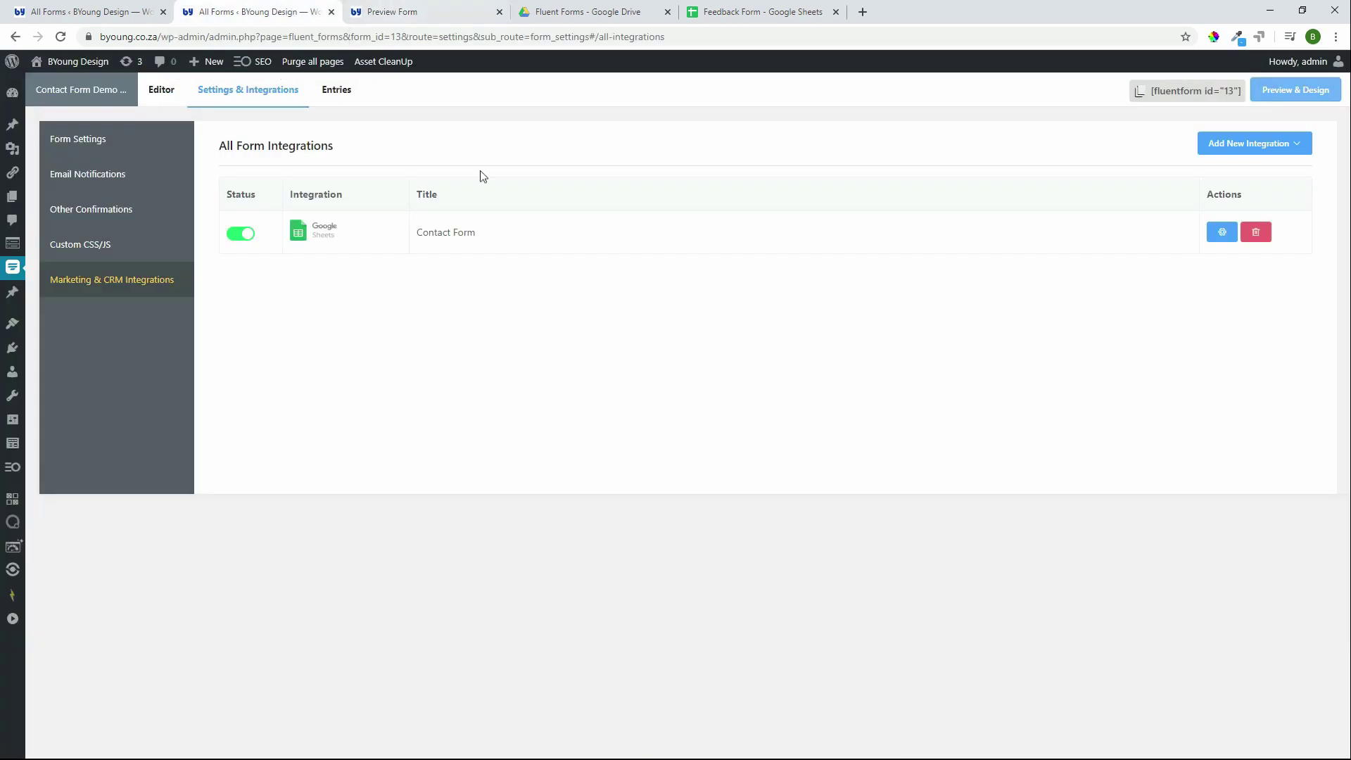
click(1222, 231)
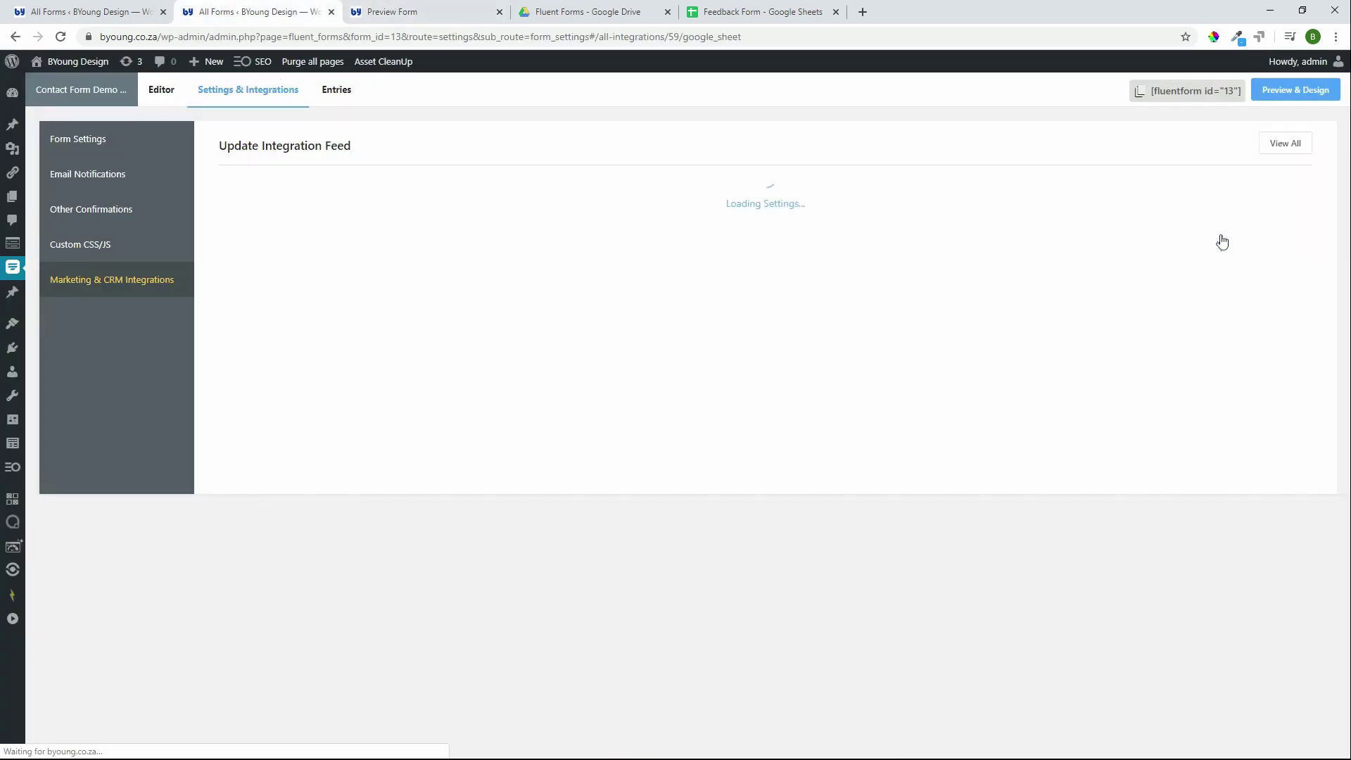
scroll(464, 458, down, 1)
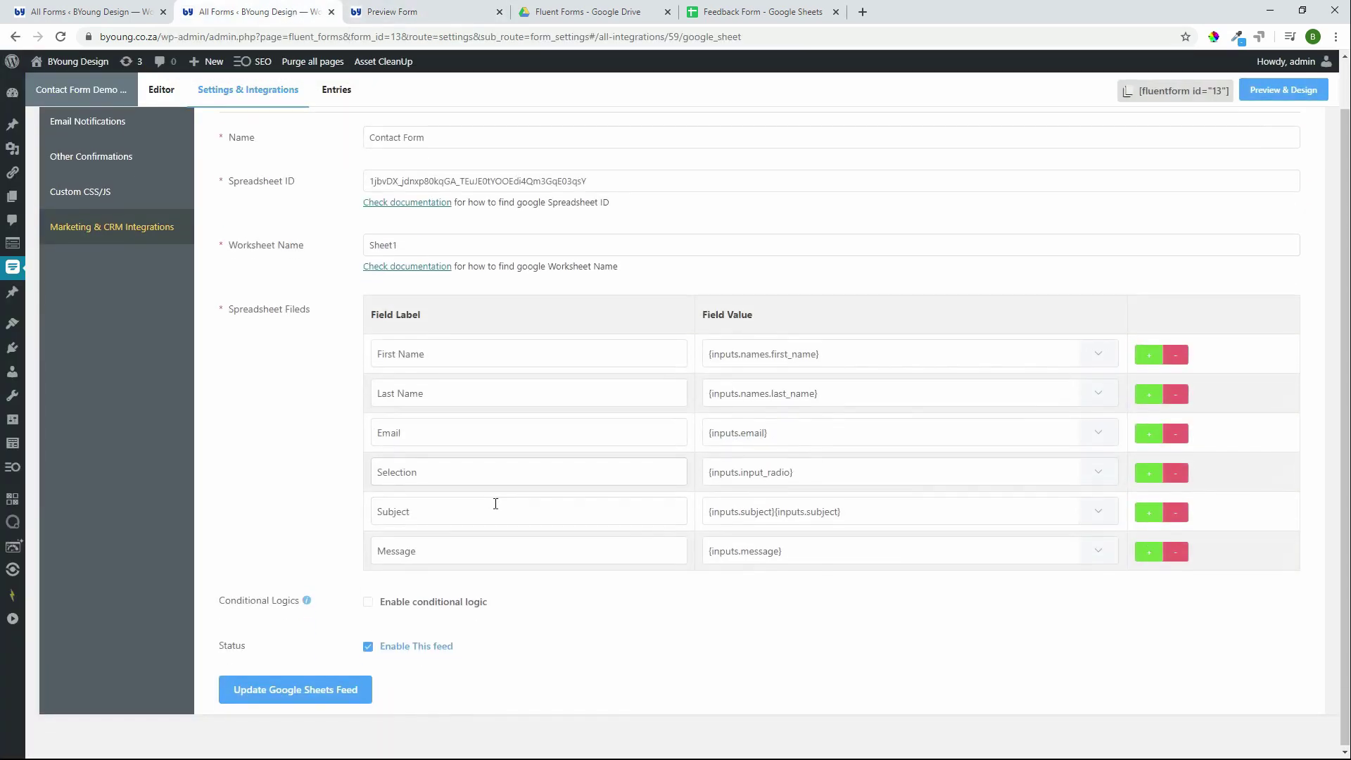
click(410, 607)
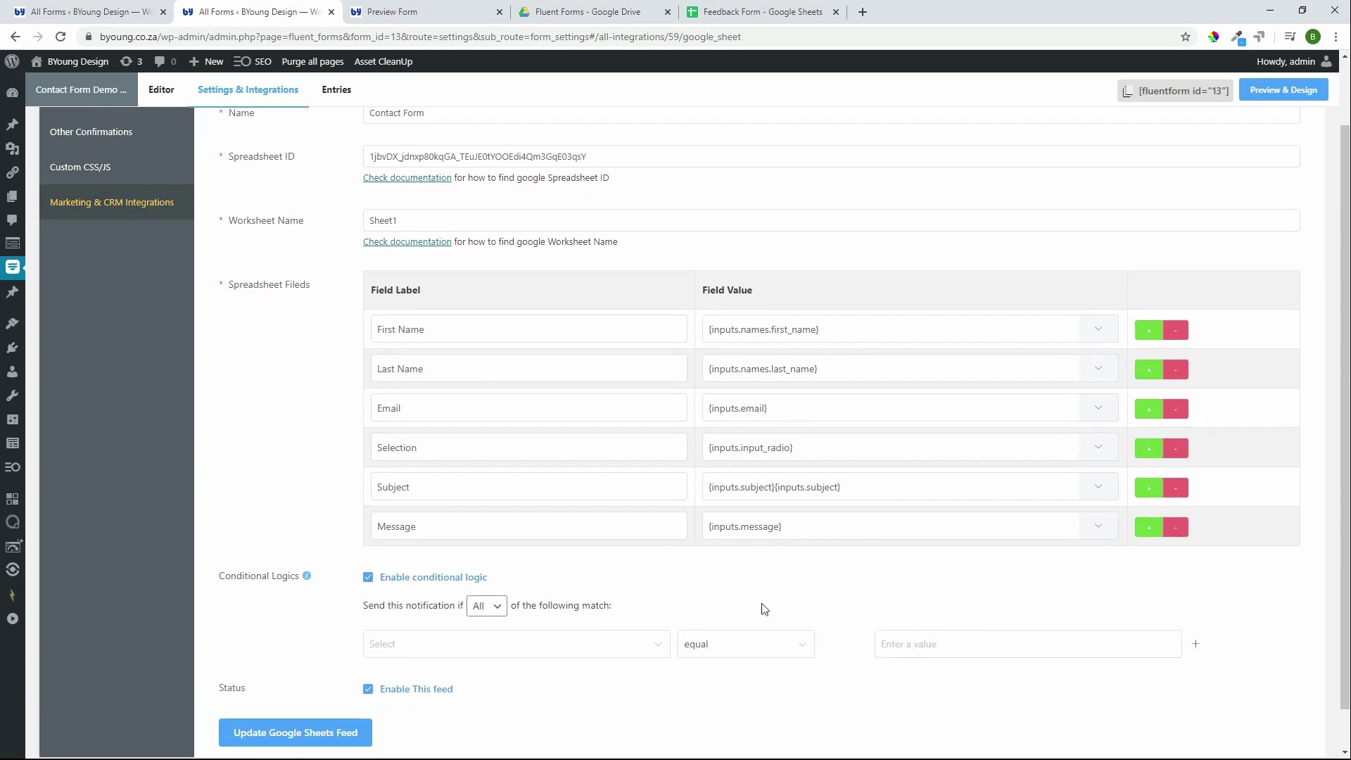
- Set the rule Make Selection equals Choice 1 and update the feed
scroll(765, 605, down, 1)
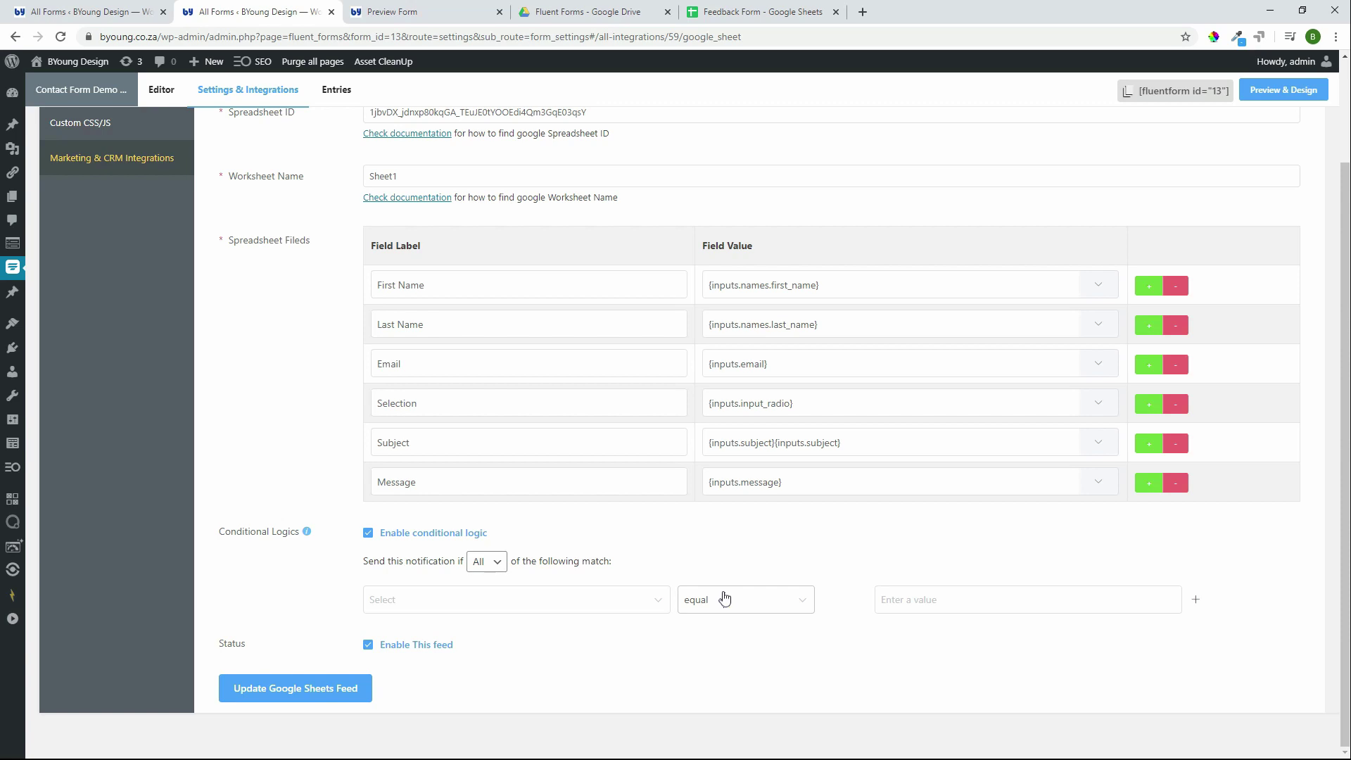
click(645, 603)
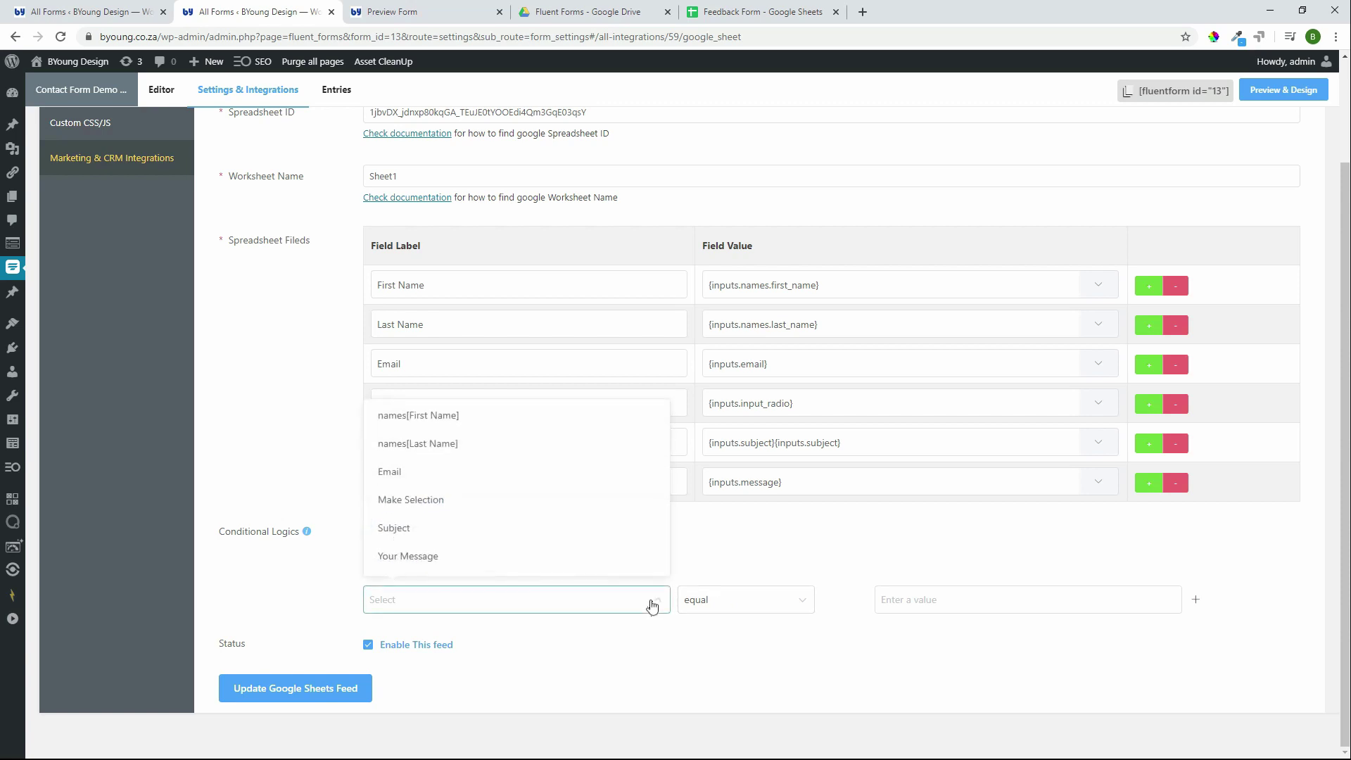
click(491, 497)
click(931, 609)
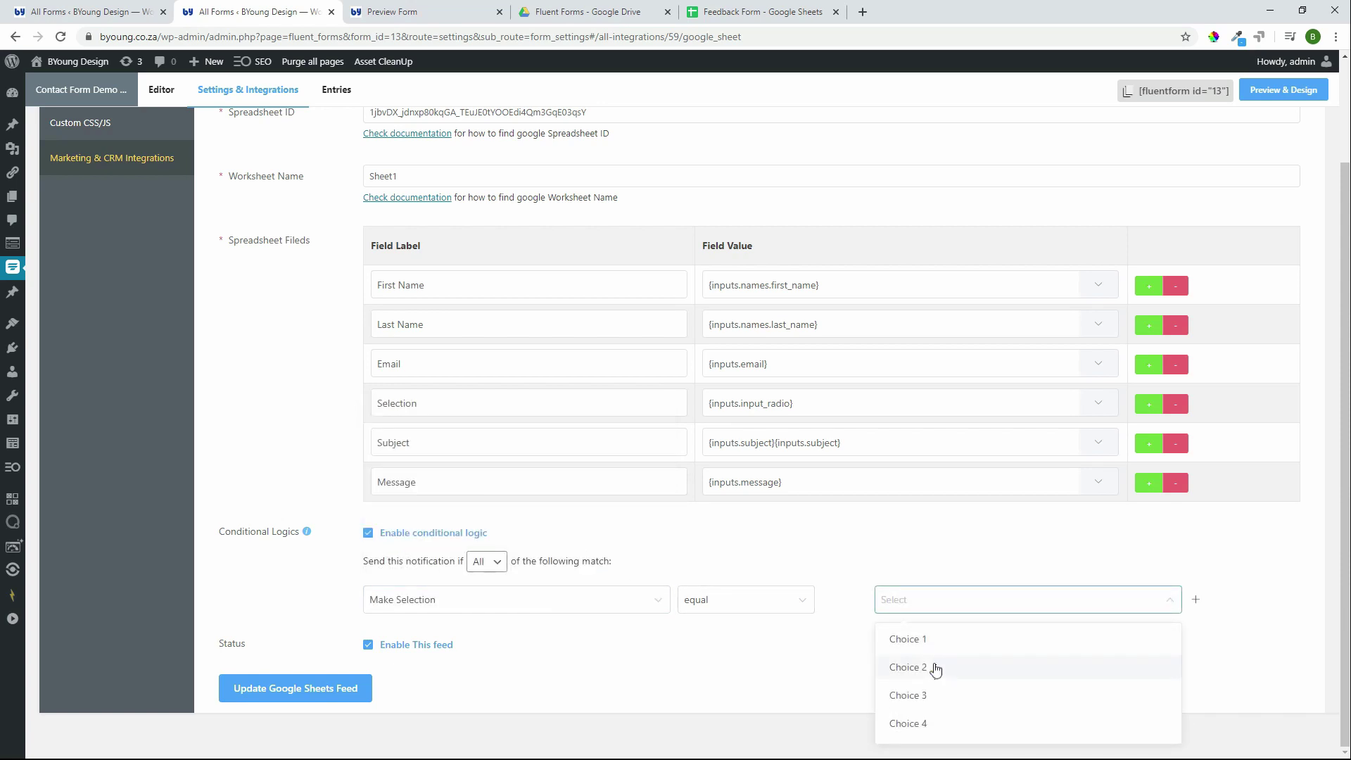
click(968, 654)
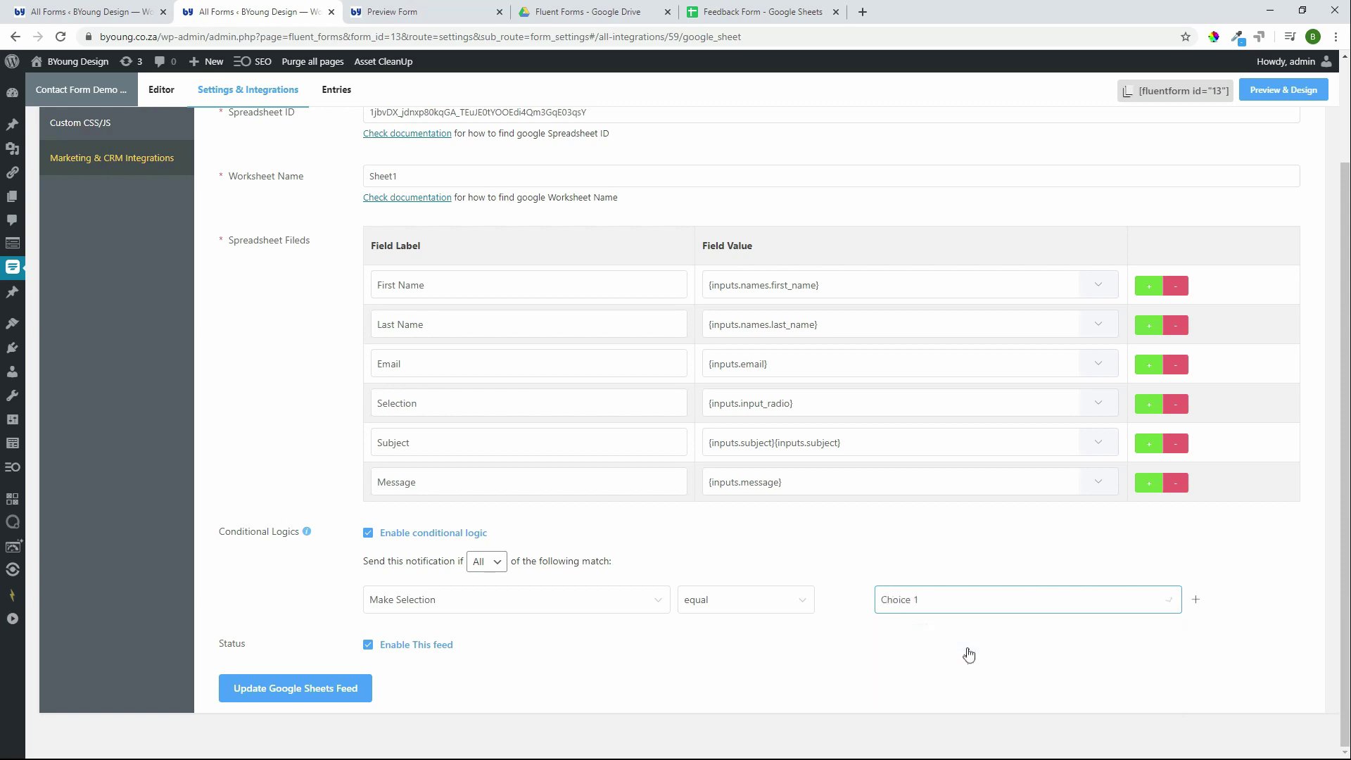
click(344, 698)
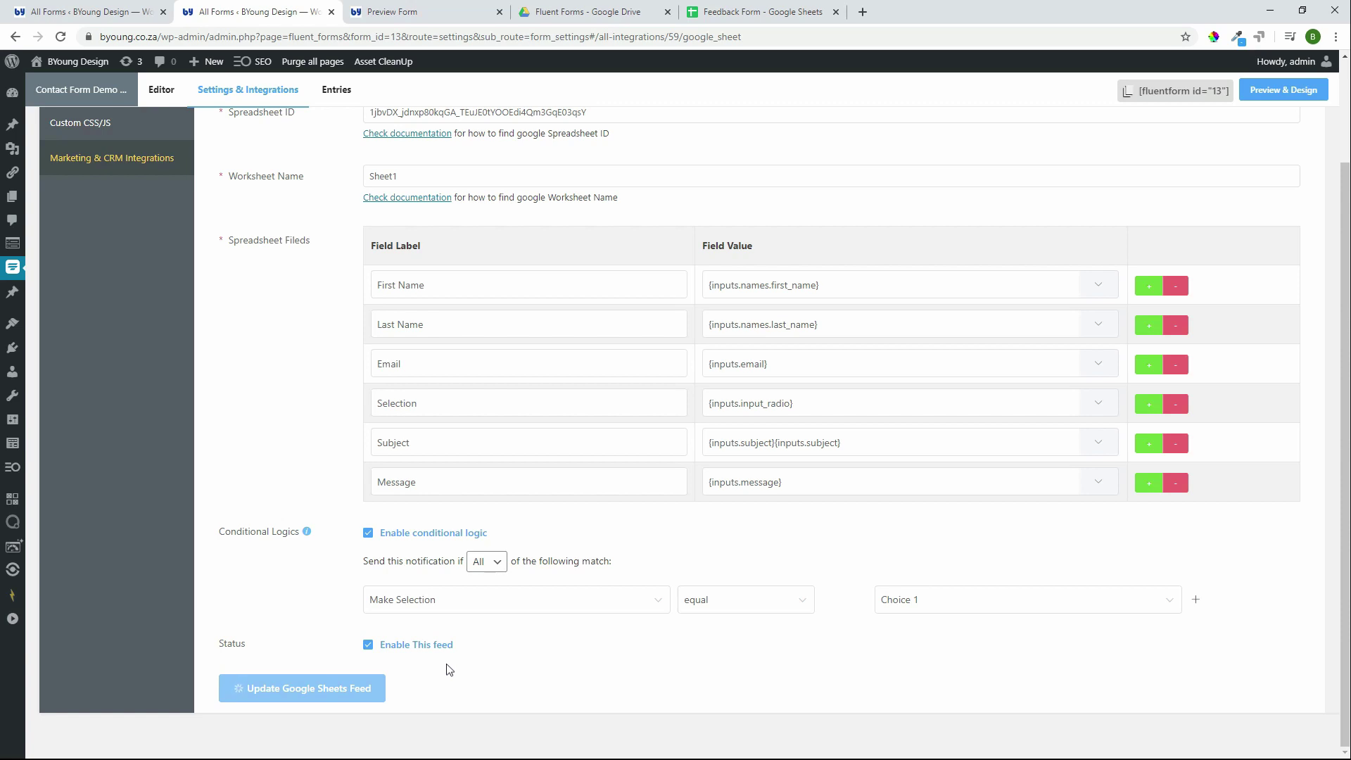
- Close the form editor tab and save the Google Sheets feed
click(392, 12)
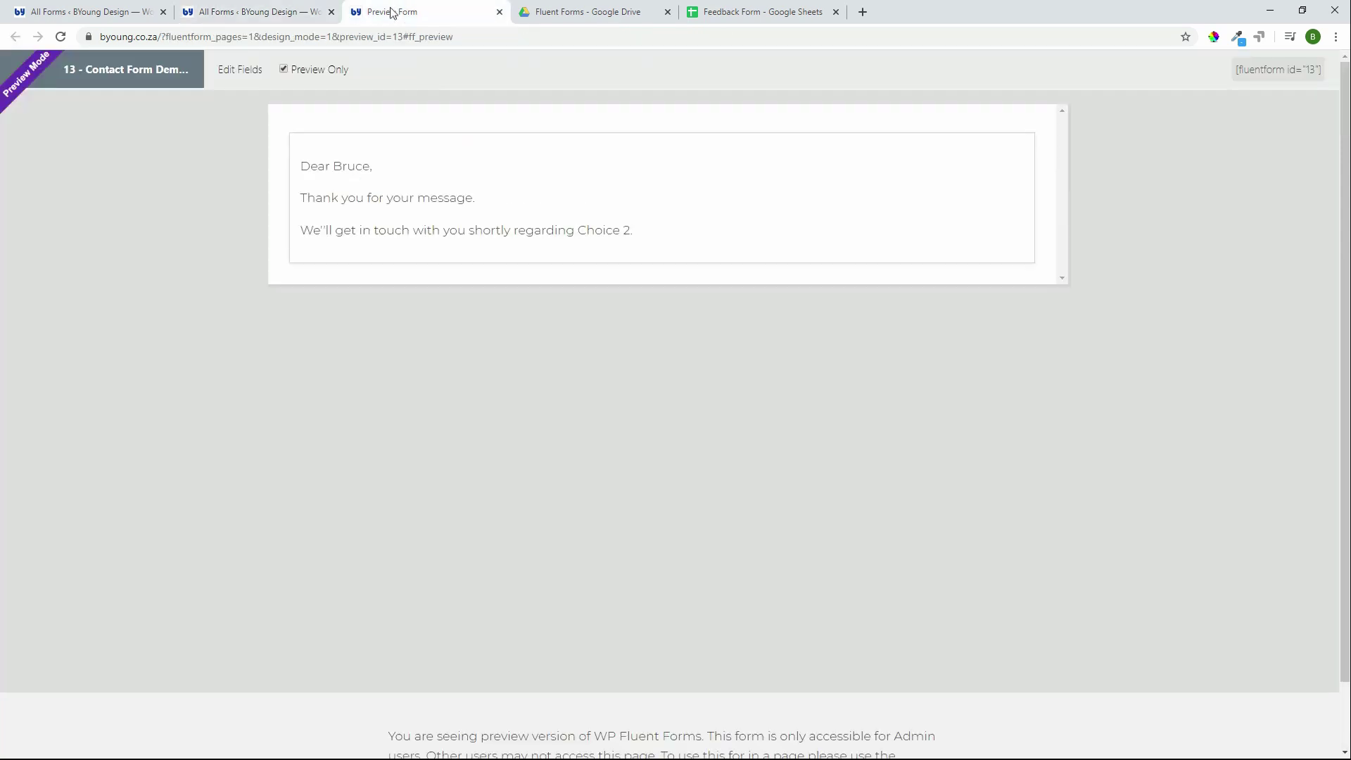
click(253, 73)
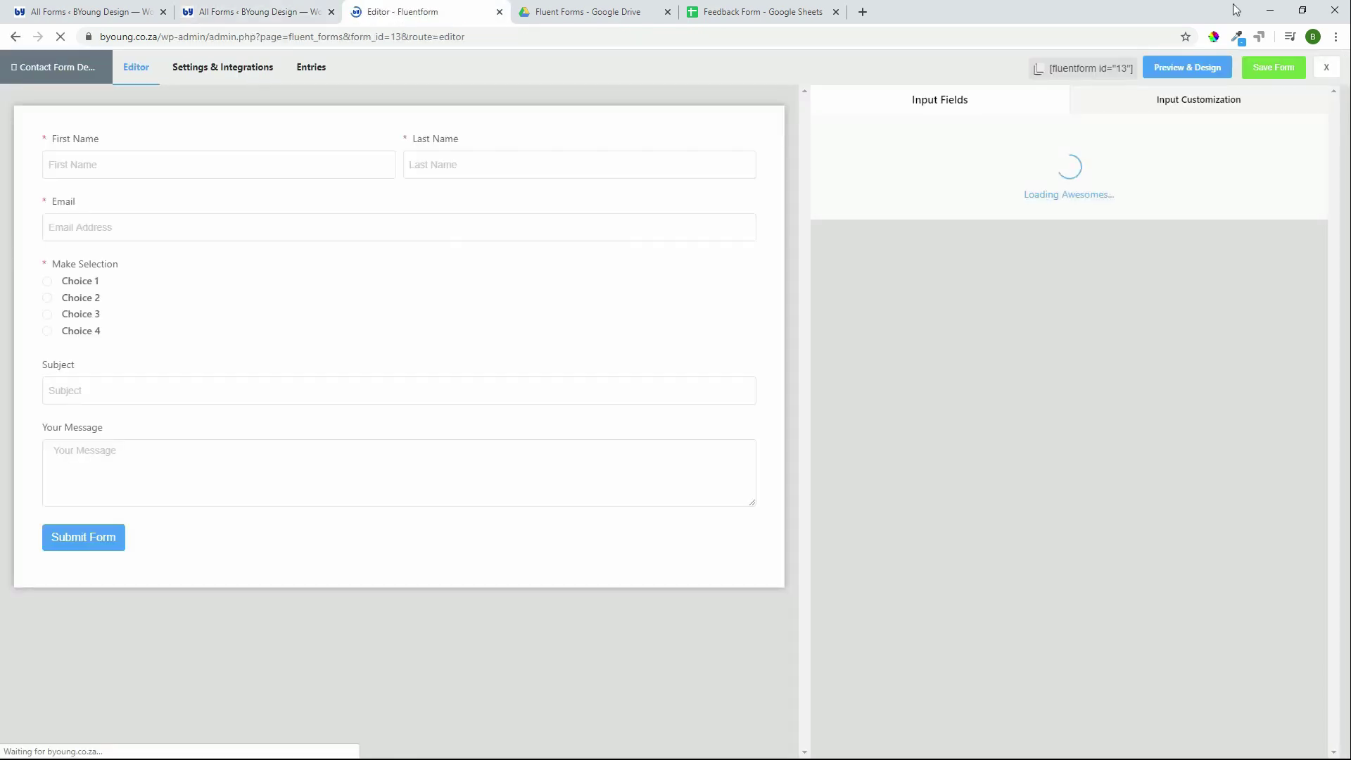
click(1208, 70)
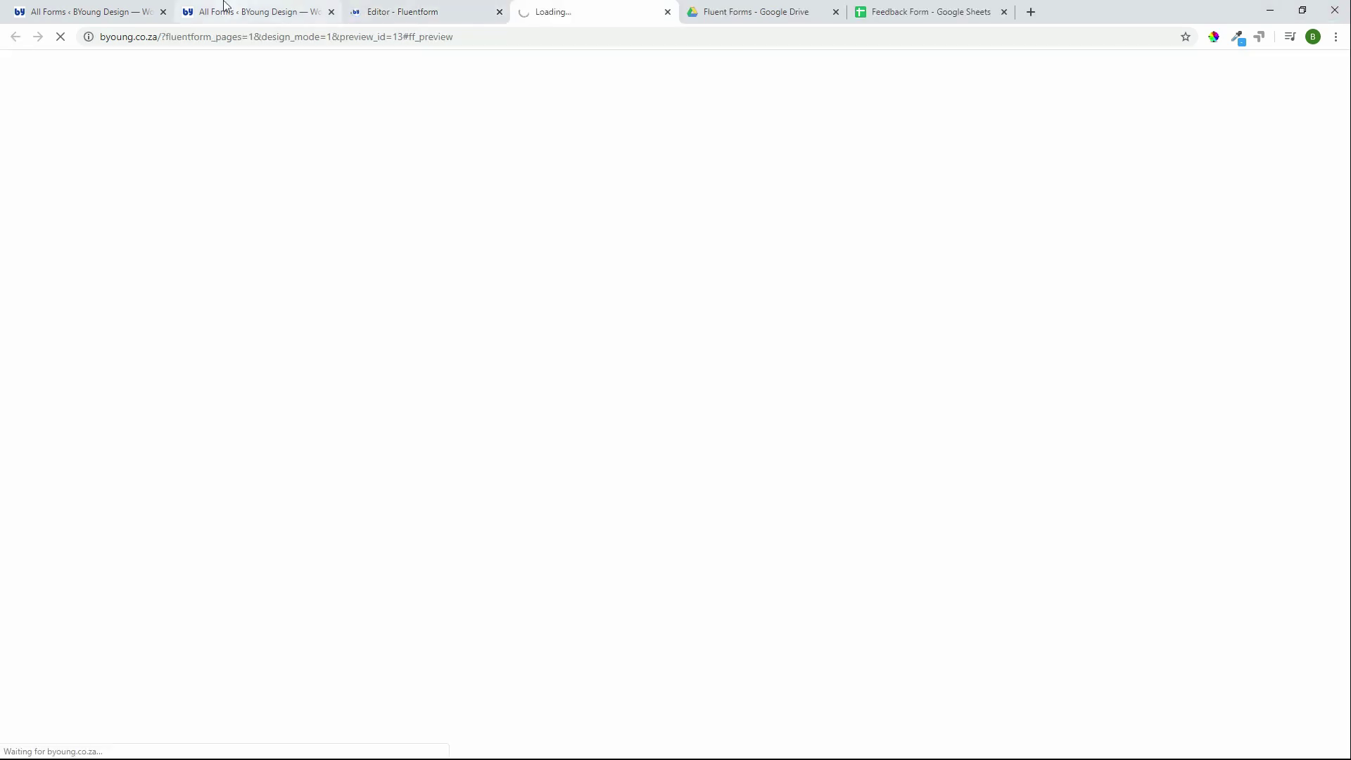
click(240, 8)
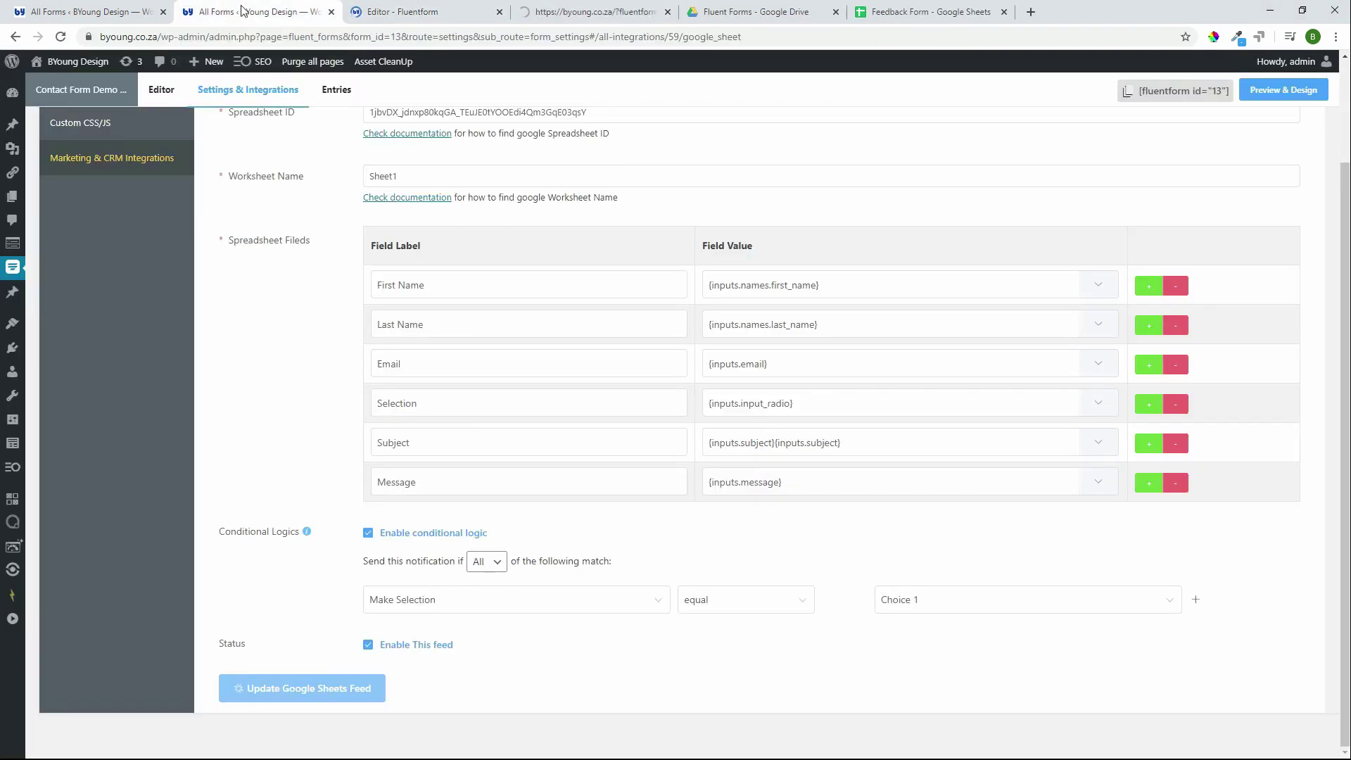
click(431, 12)
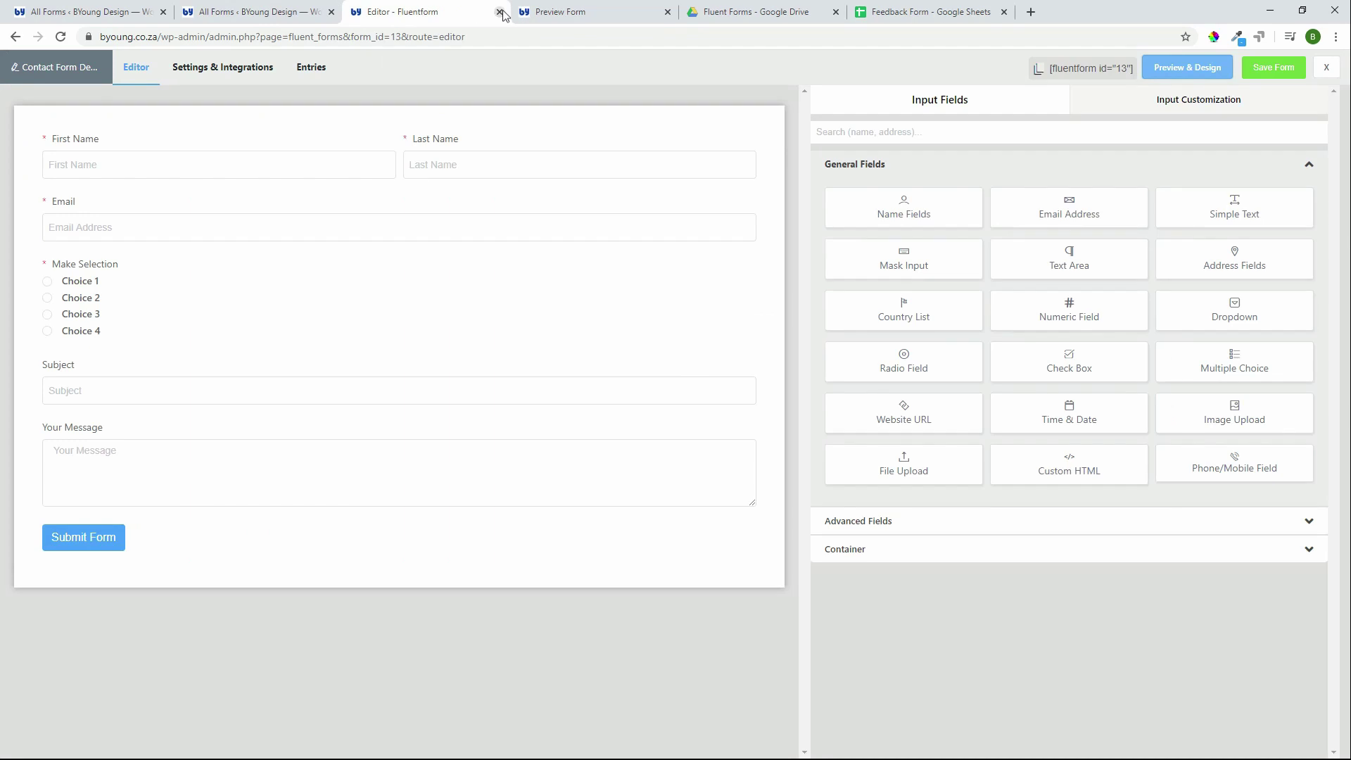
click(500, 12)
click(239, 12)
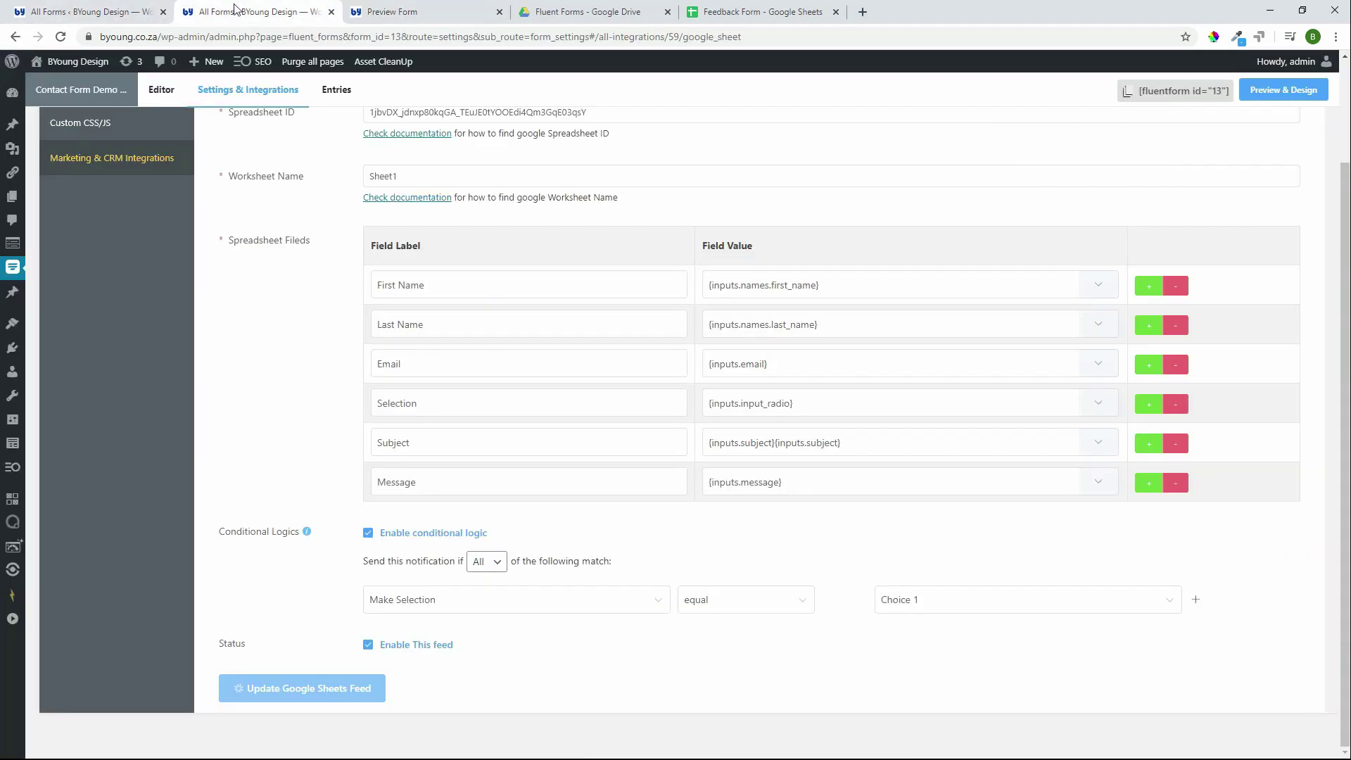
click(322, 686)
- Reload the page and reopen the Contact Form Google Sheets feed from Marketing & CRM Integrations
click(61, 37)
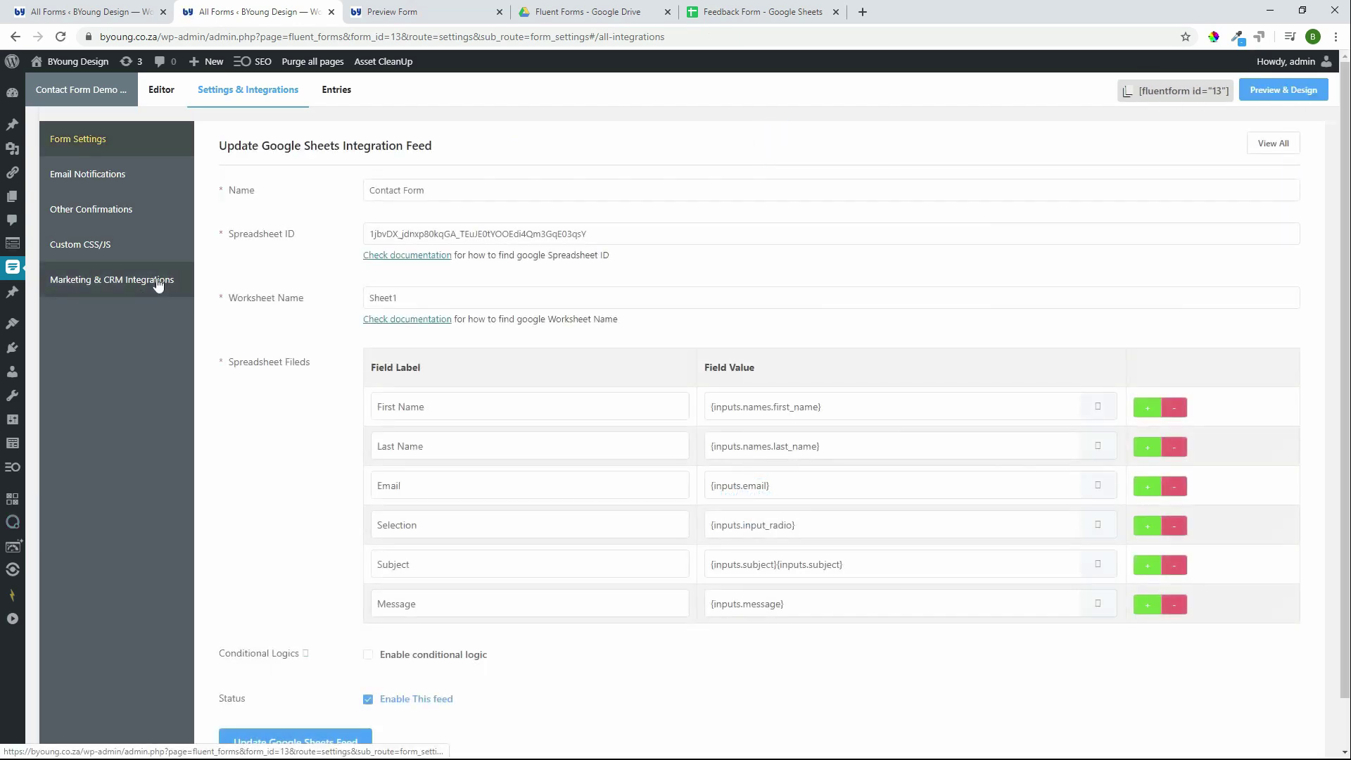
click(158, 282)
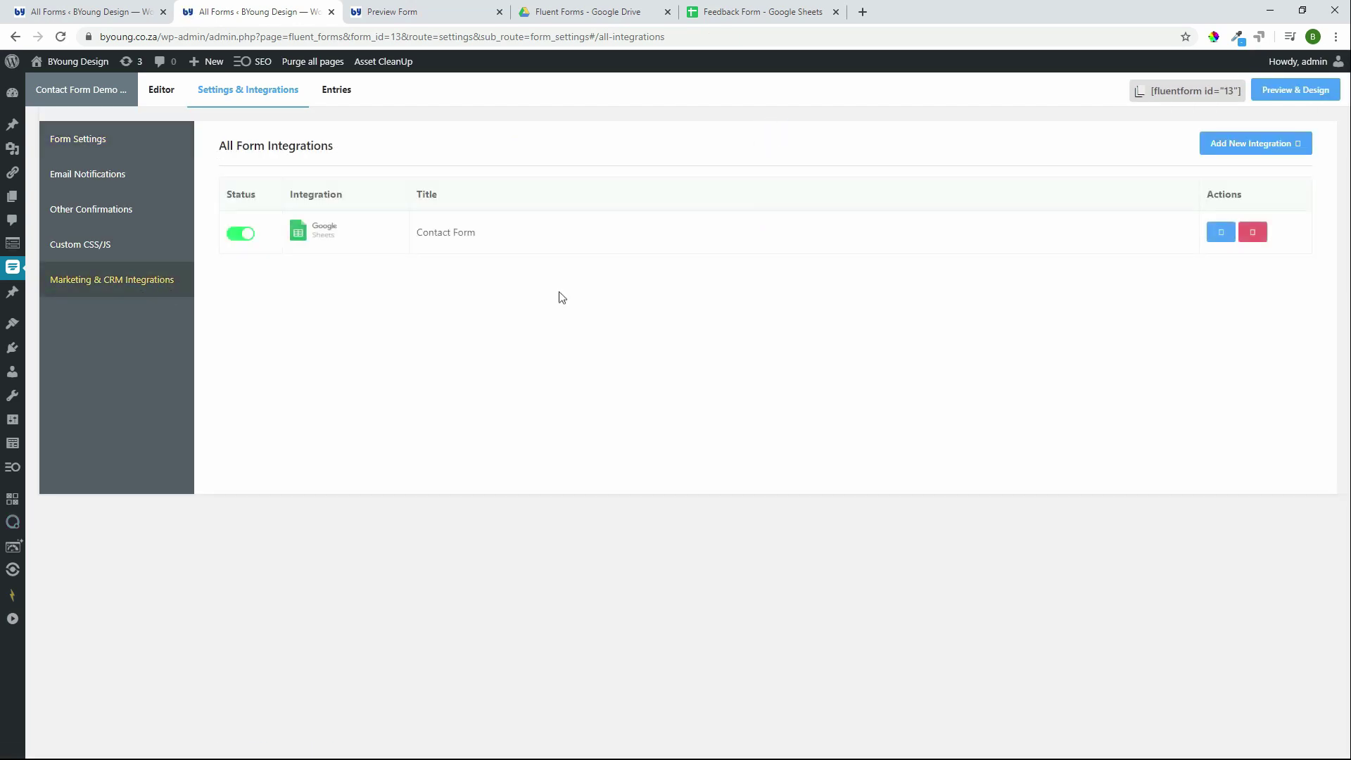
click(1235, 234)
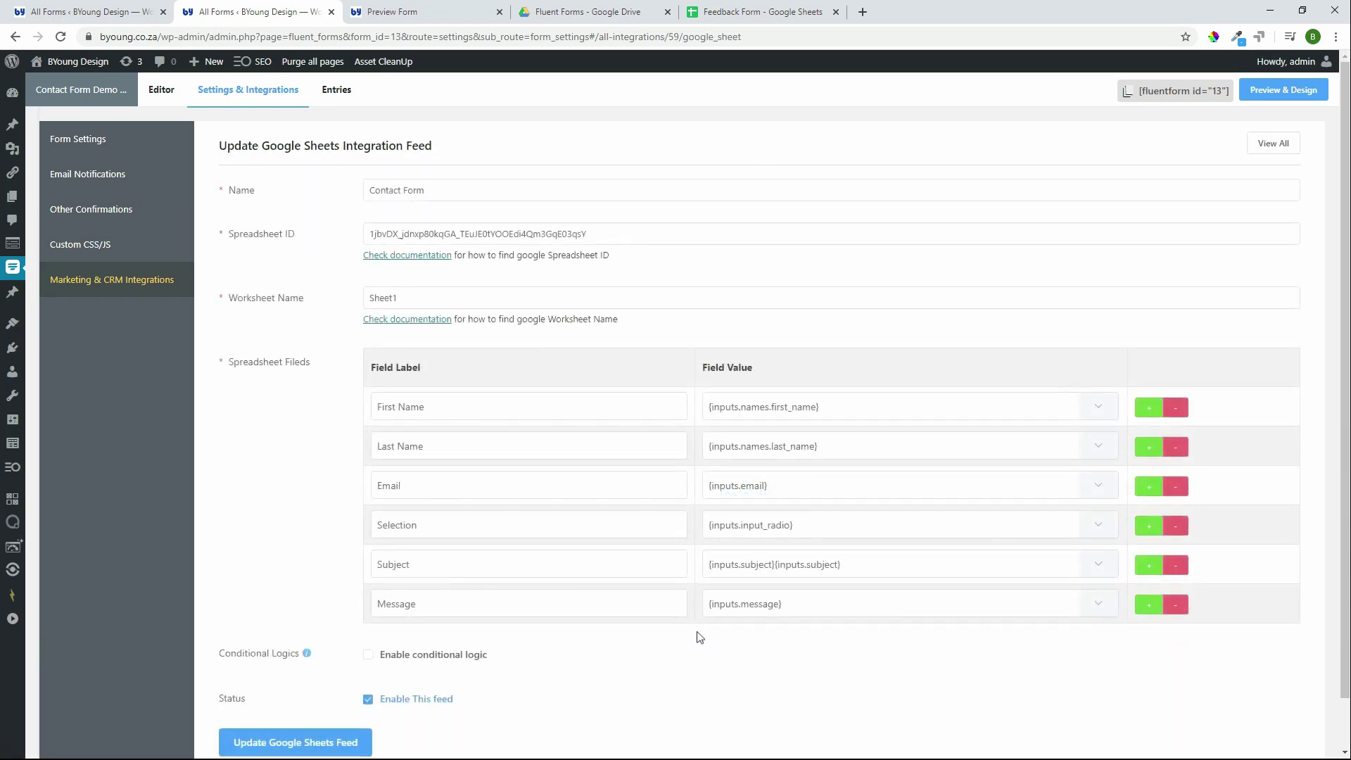
scroll(699, 637, down, 1)
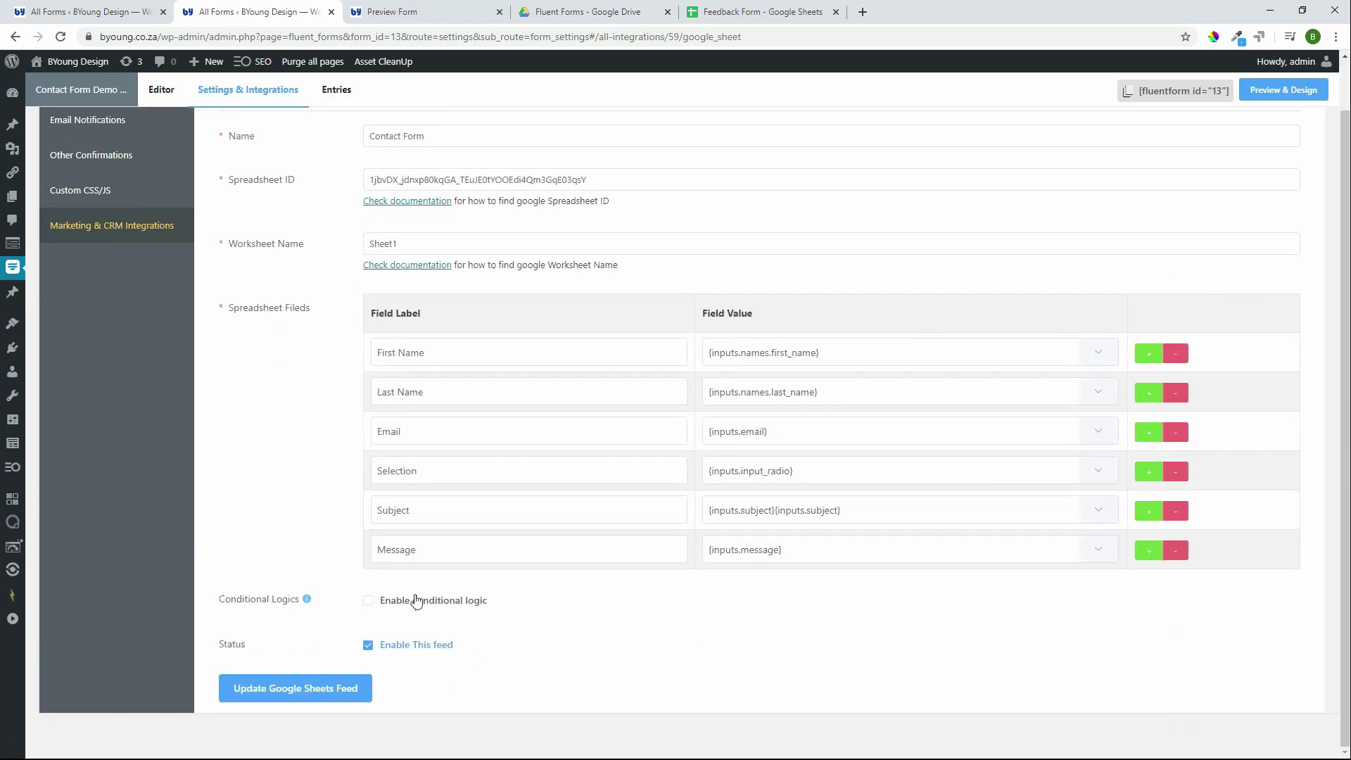
- Enable conditional logic with Make Selection equals Choice 1 and update the Google Sheets feed
click(416, 600)
scroll(570, 616, down, 1)
click(605, 597)
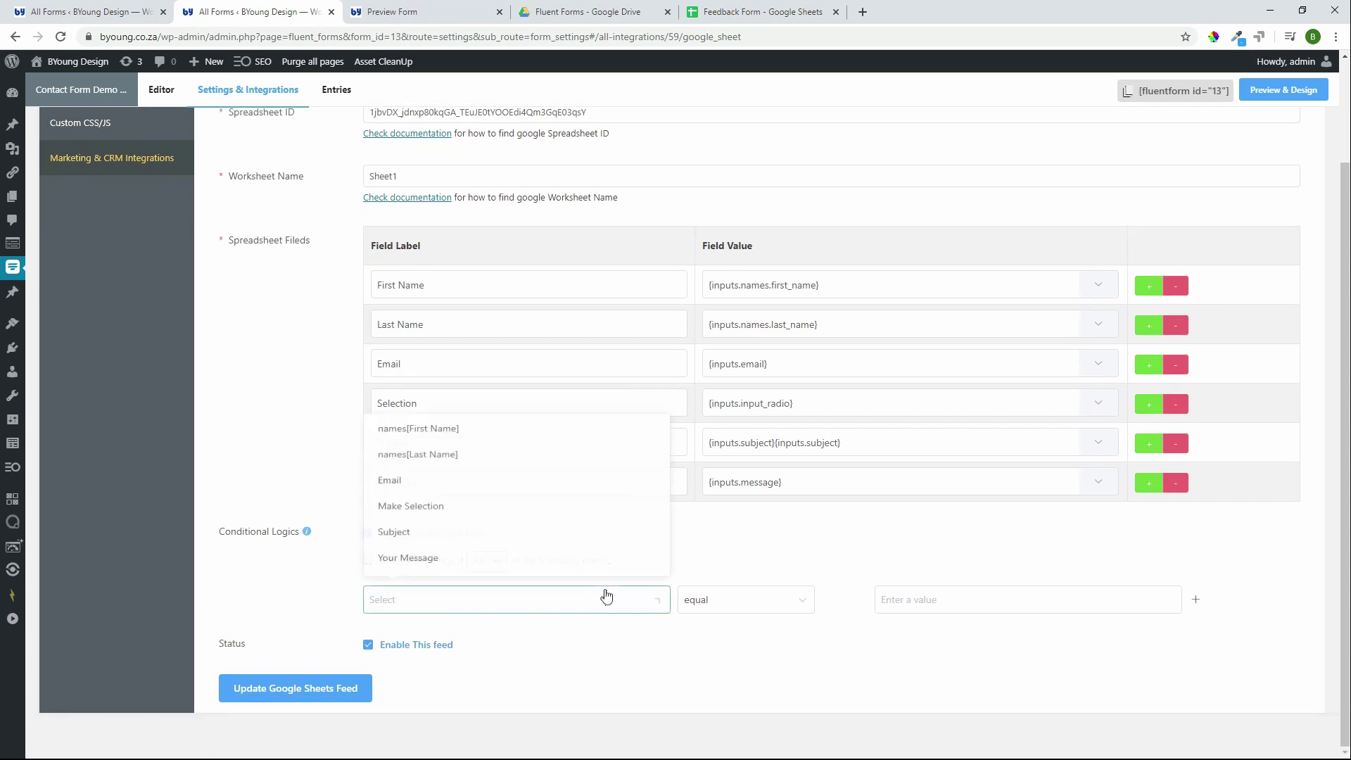
click(536, 504)
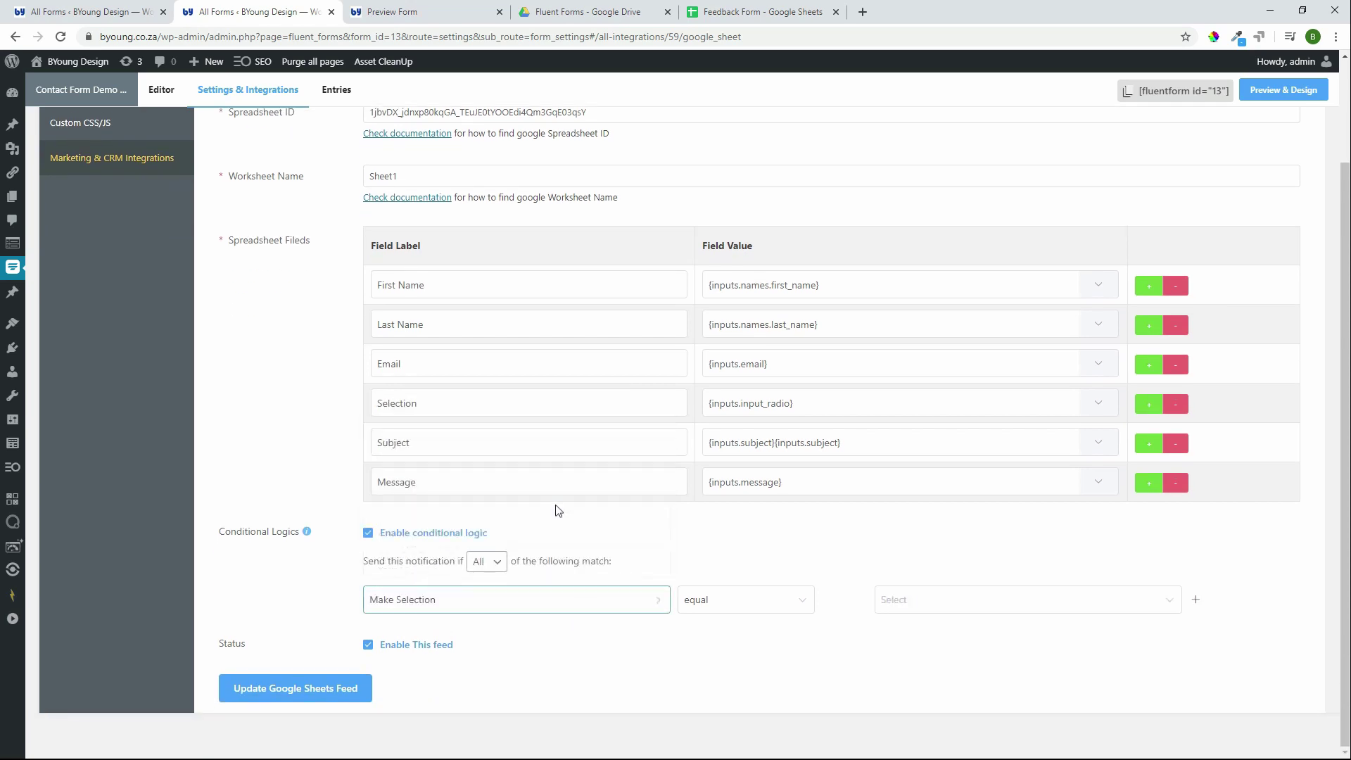
click(958, 609)
click(931, 651)
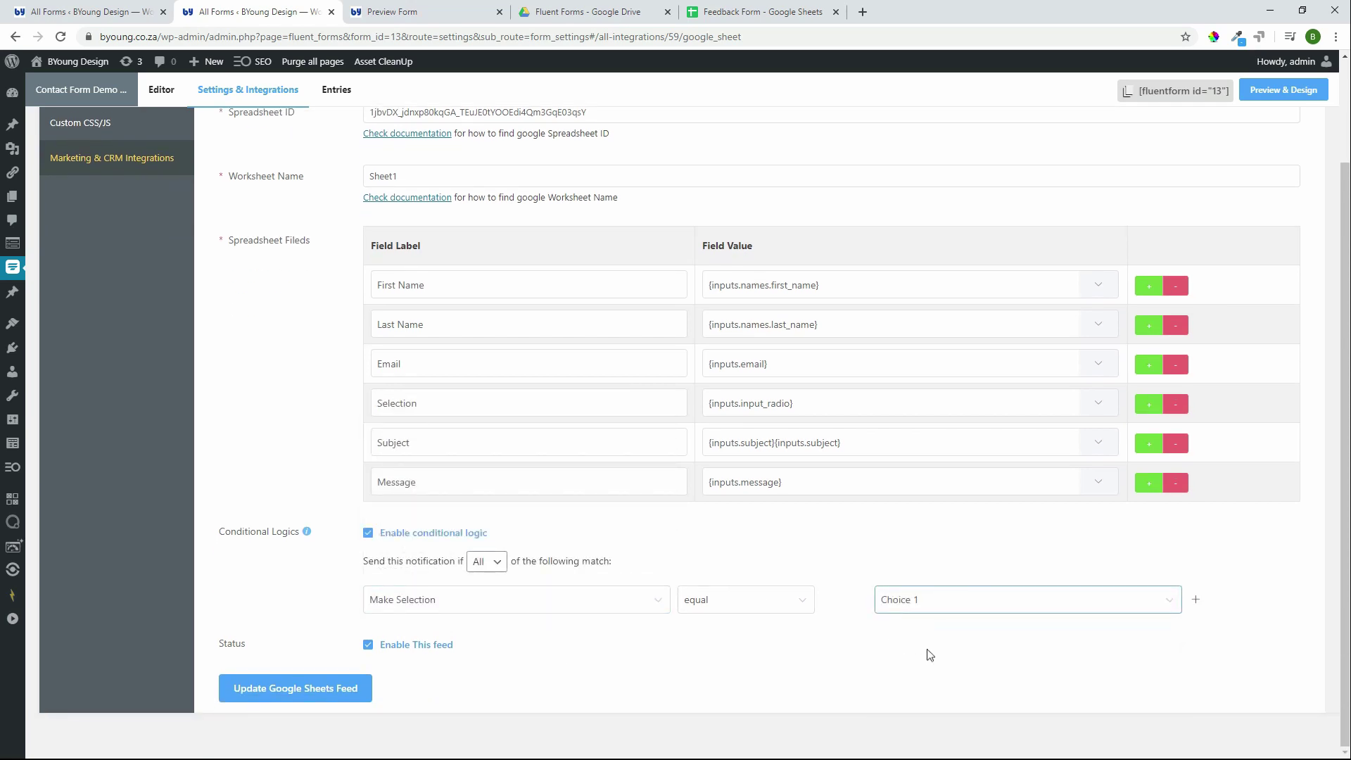
click(306, 687)
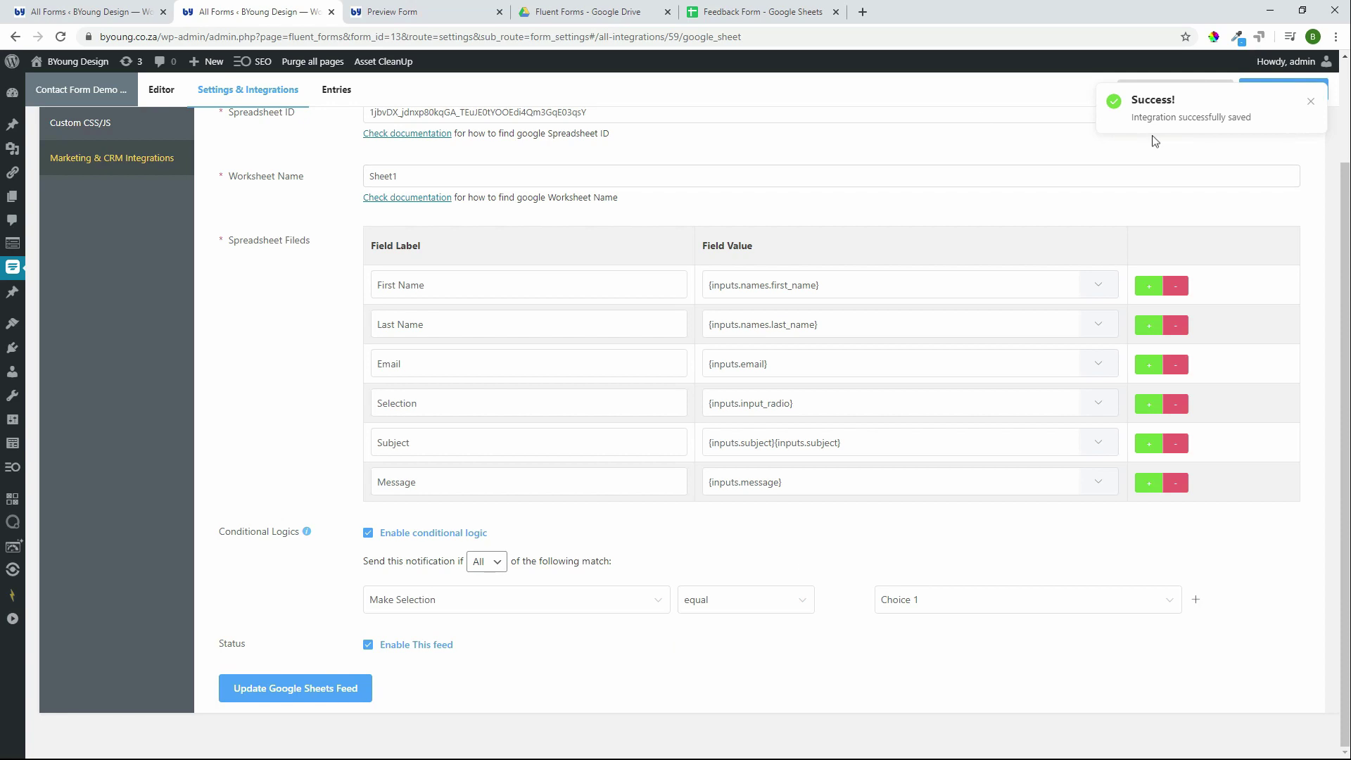
click(440, 11)
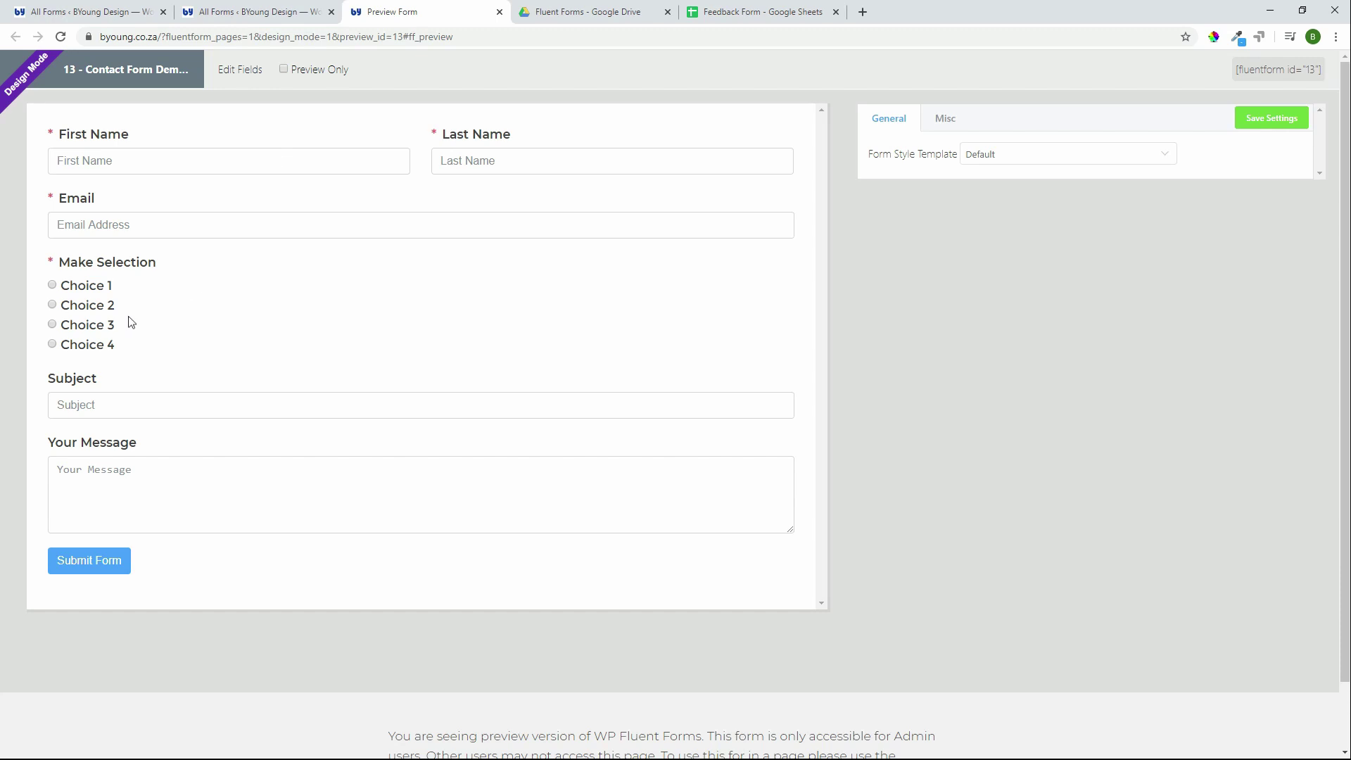
- Submit a test entry with autofilled contact details and Choice 3 selected
click(109, 151)
click(132, 212)
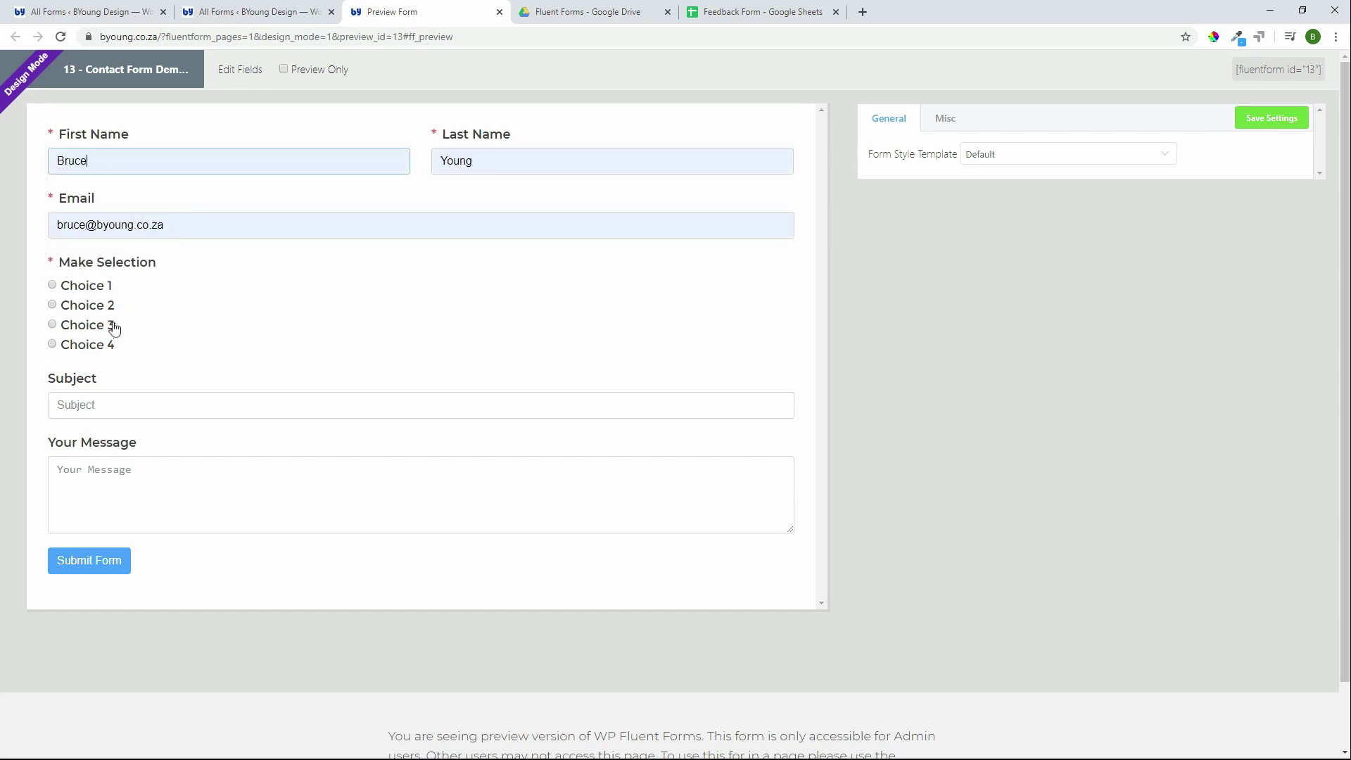
click(90, 325)
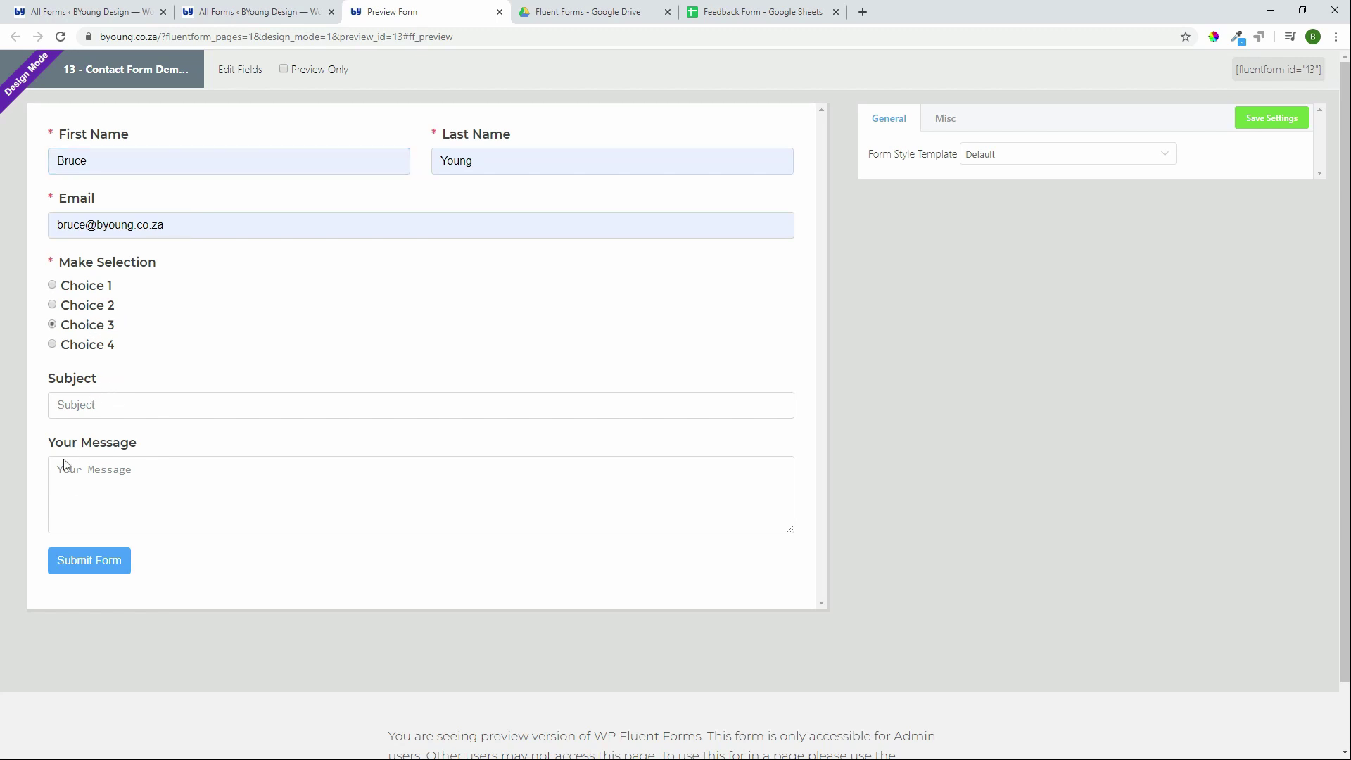
click(84, 573)
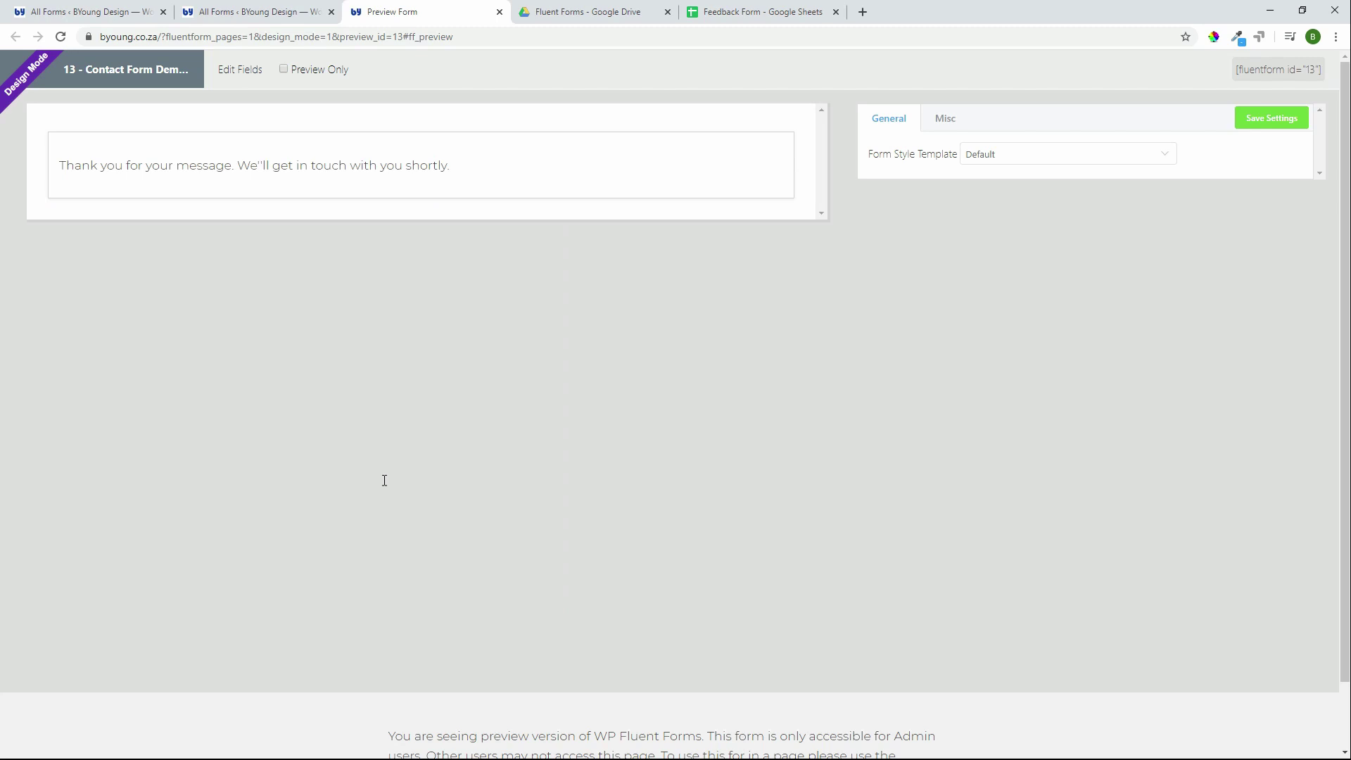
- Reload the preview in preview-only mode and submit an autofilled entry choosing Choice 1
click(61, 36)
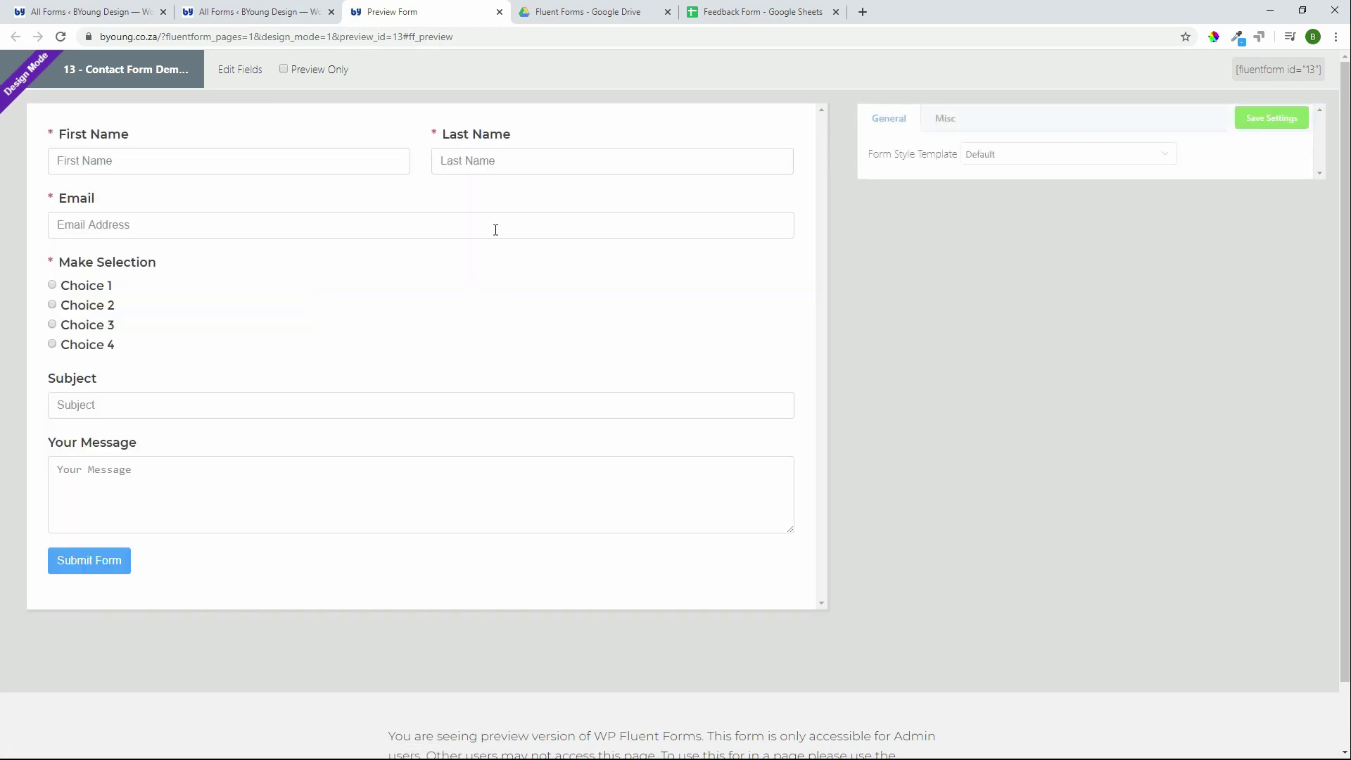
click(313, 70)
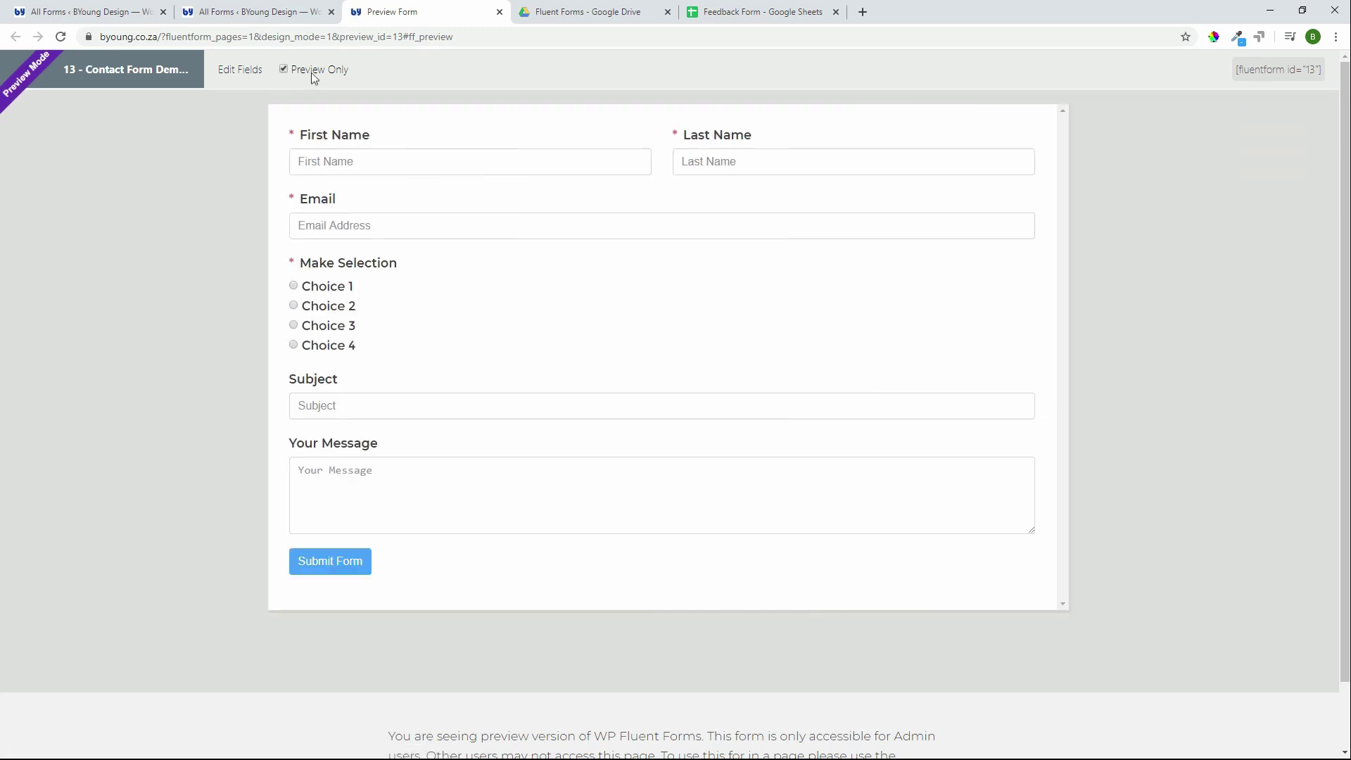
click(380, 163)
click(367, 210)
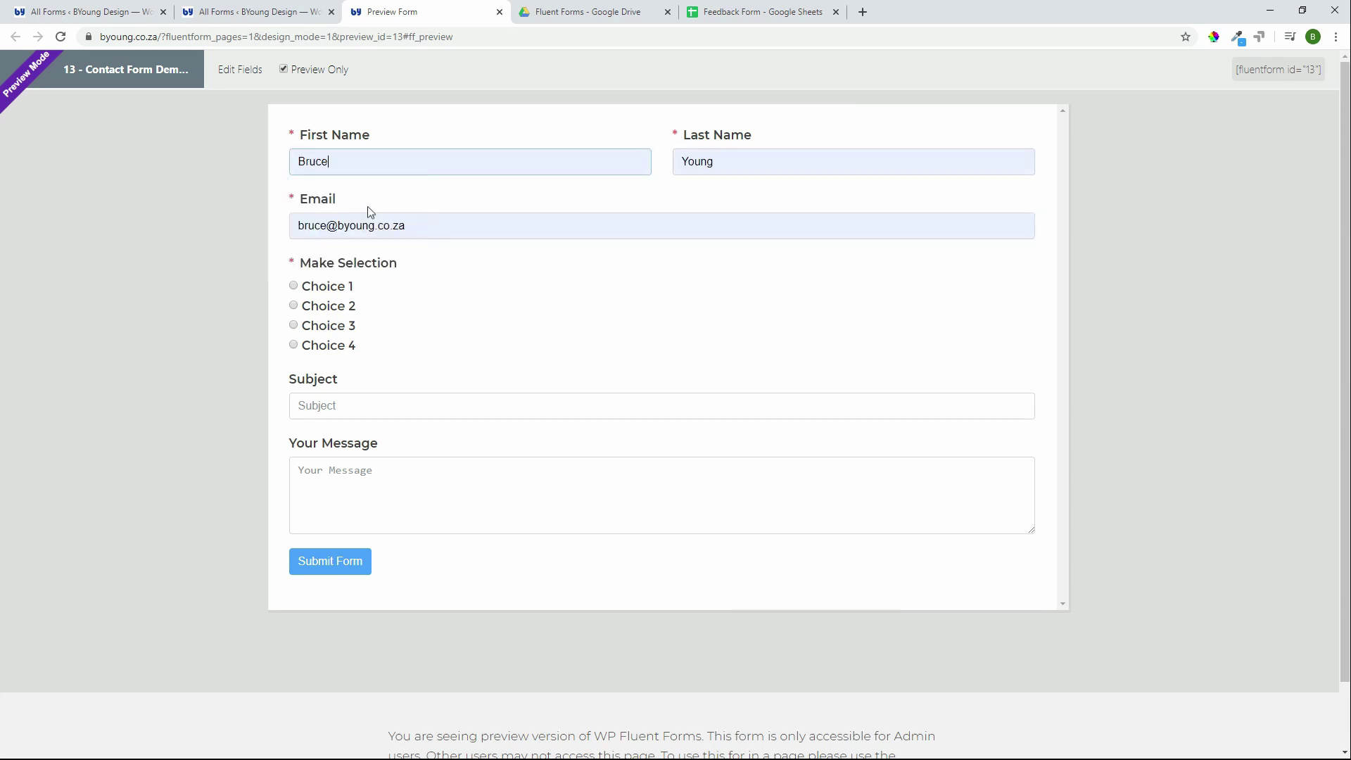
click(296, 287)
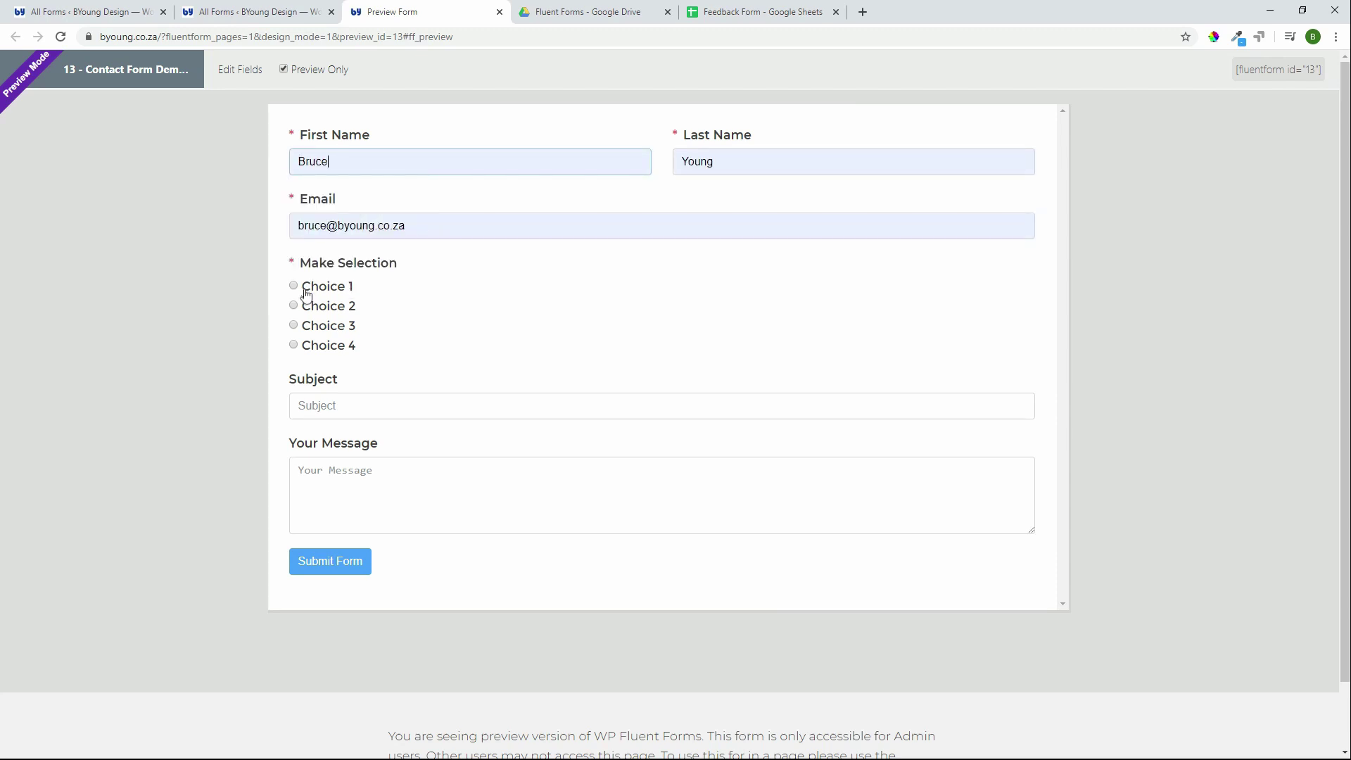
click(311, 561)
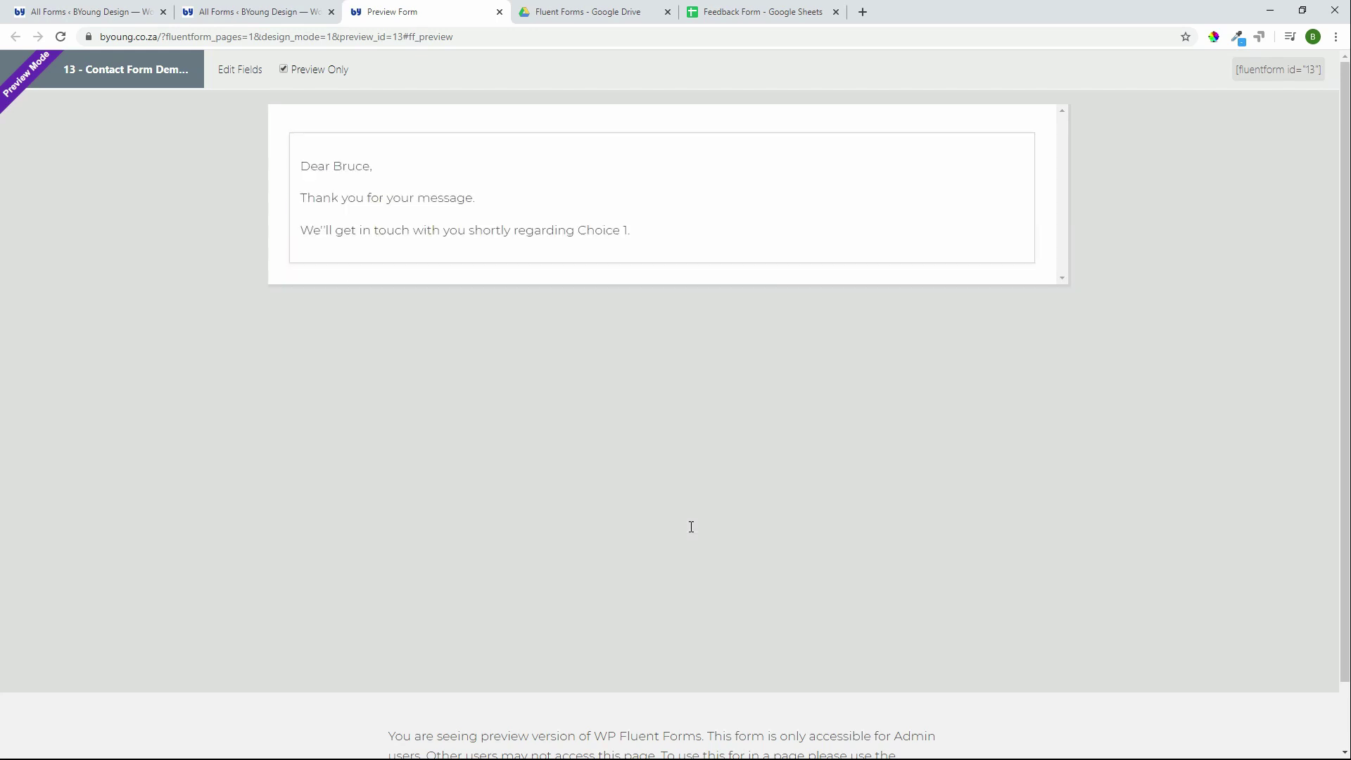
click(770, 12)
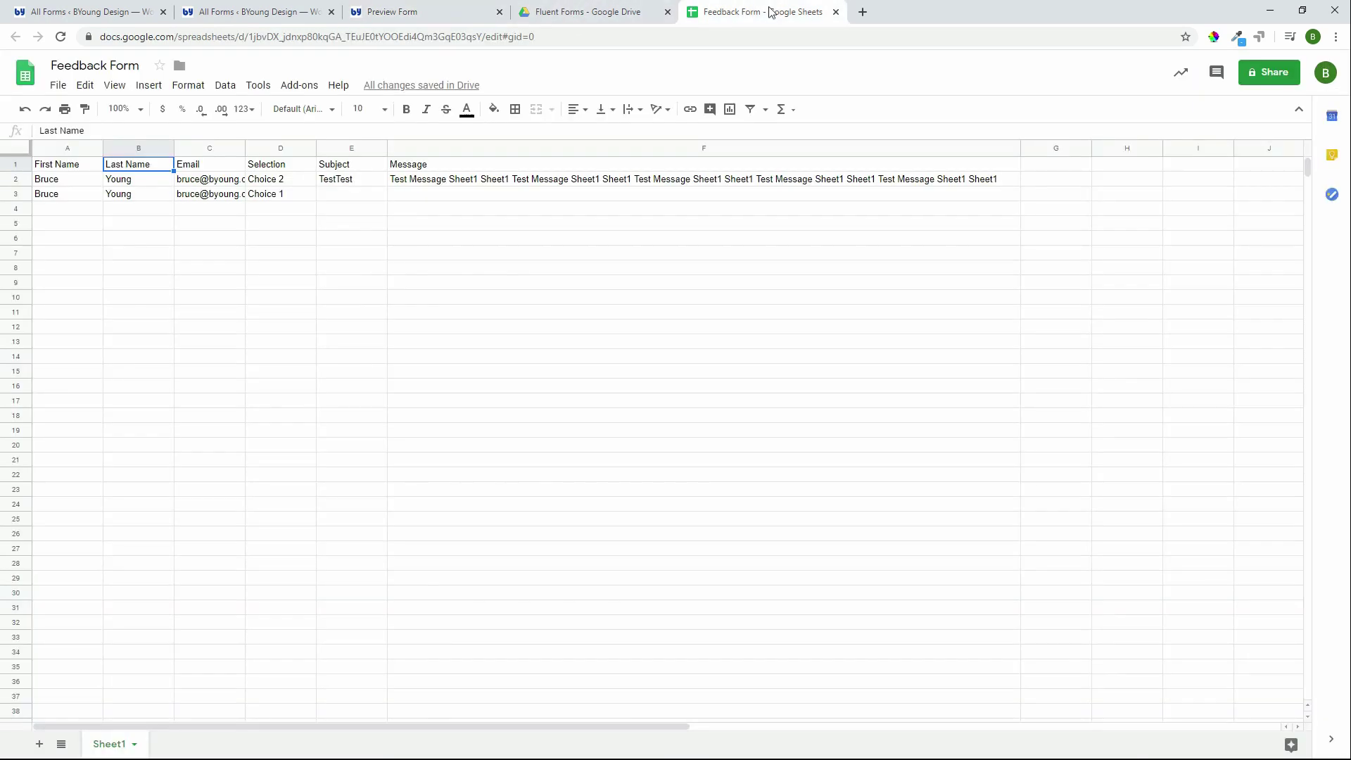
- Check cells D3 and E2 to confirm only the Choice 1 entry reached row 3
click(298, 199)
click(380, 180)
click(300, 200)
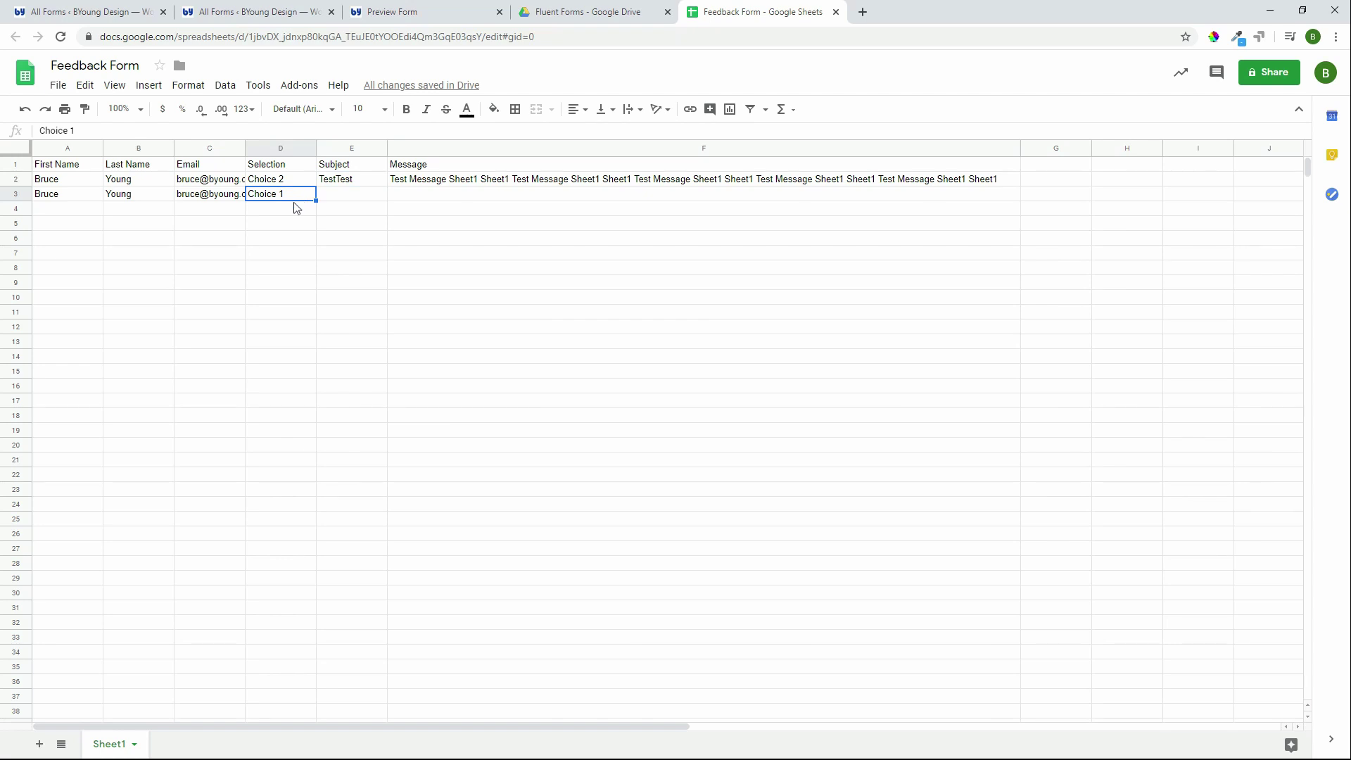
click(430, 20)
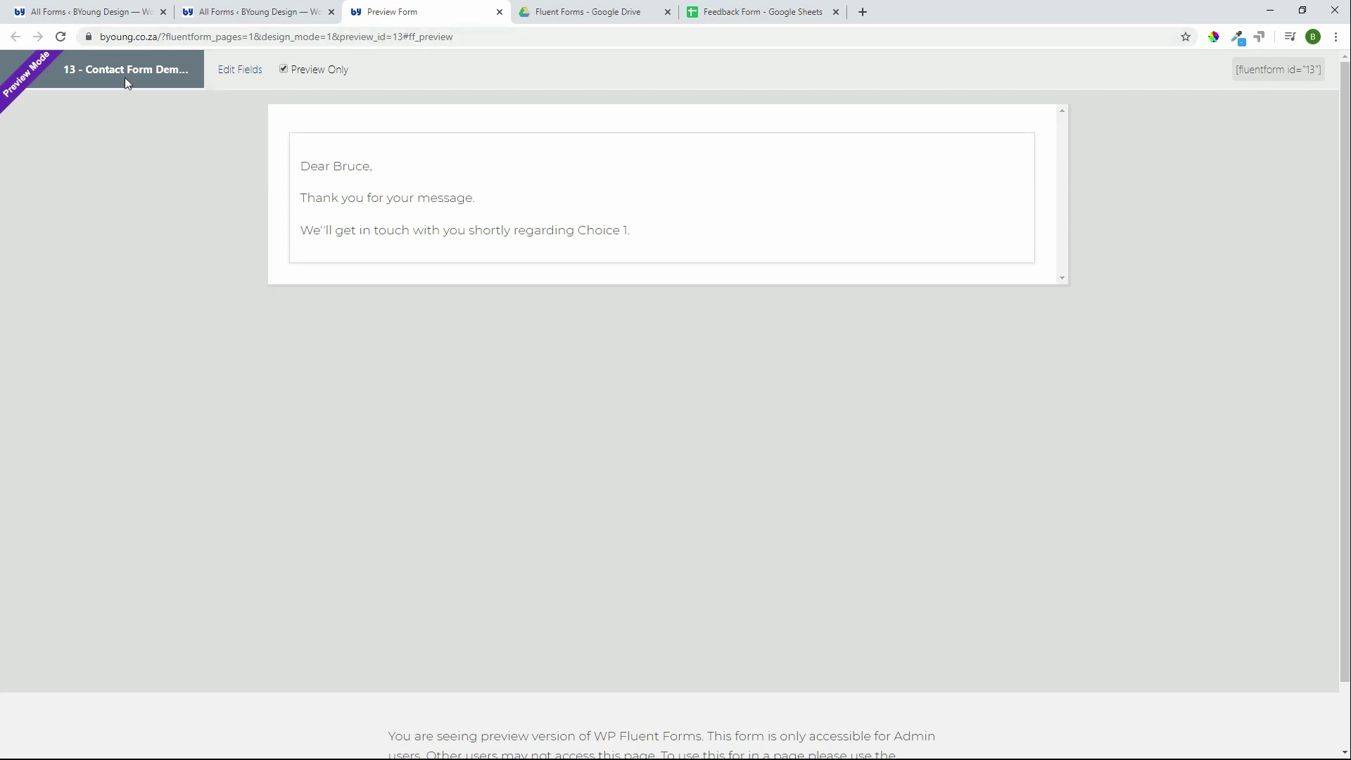
click(62, 44)
- From Marketing & CRM Integrations, add a new Google Sheet integration feed
click(221, 11)
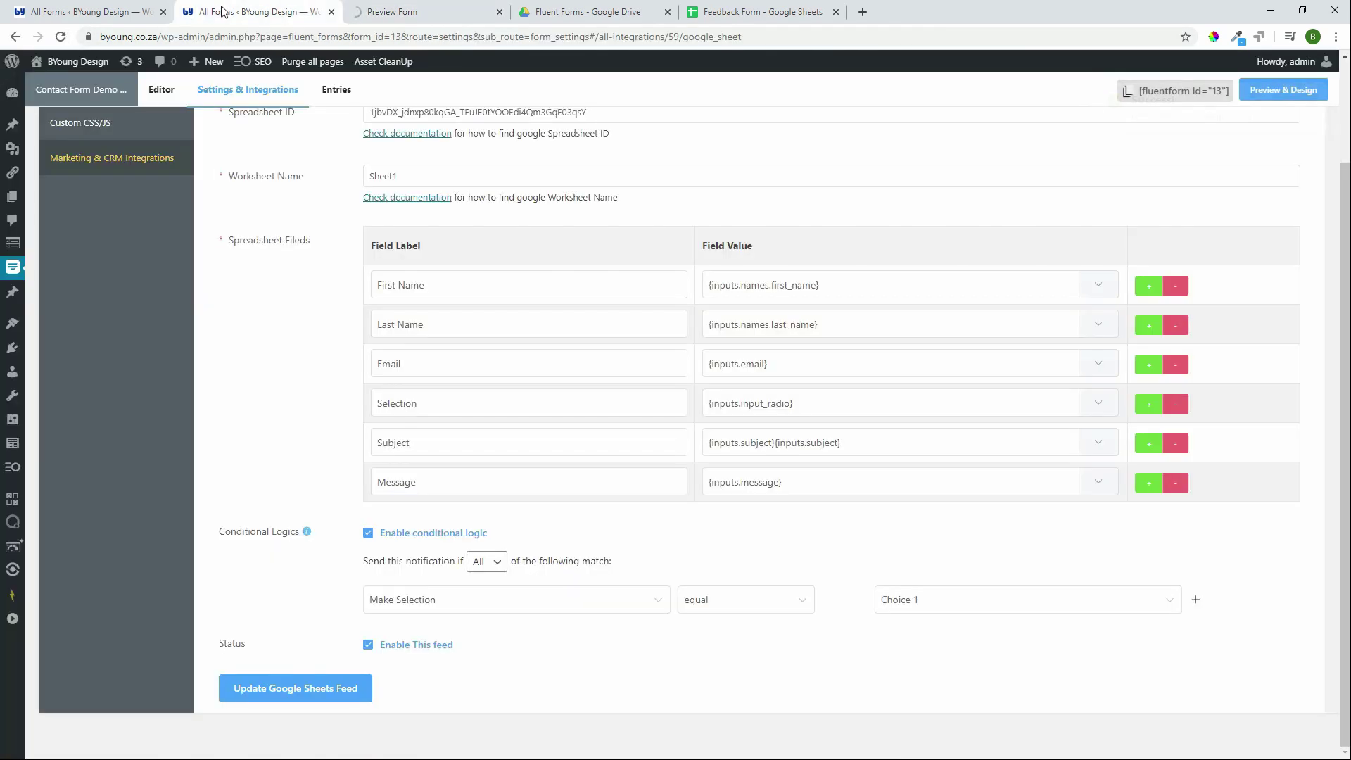
scroll(970, 320, up, 2)
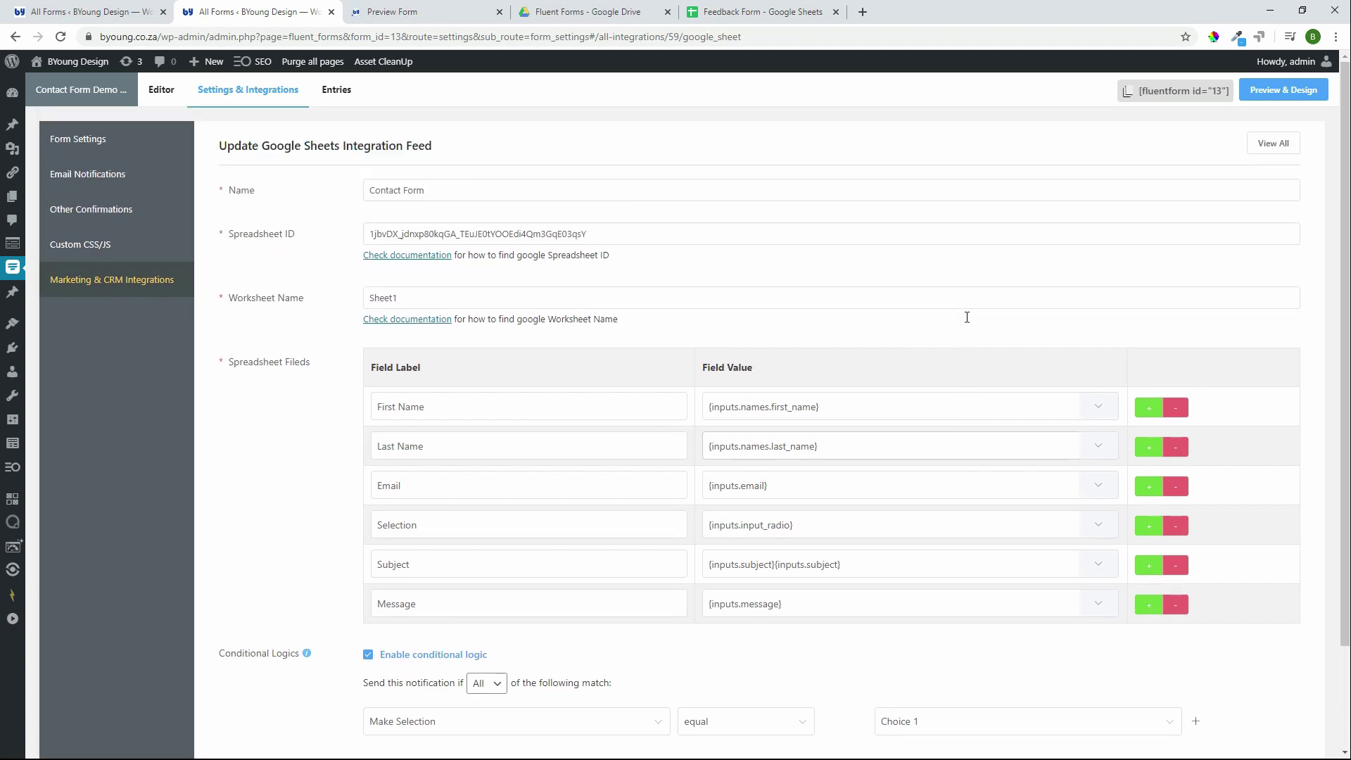
scroll(967, 313, down, 1)
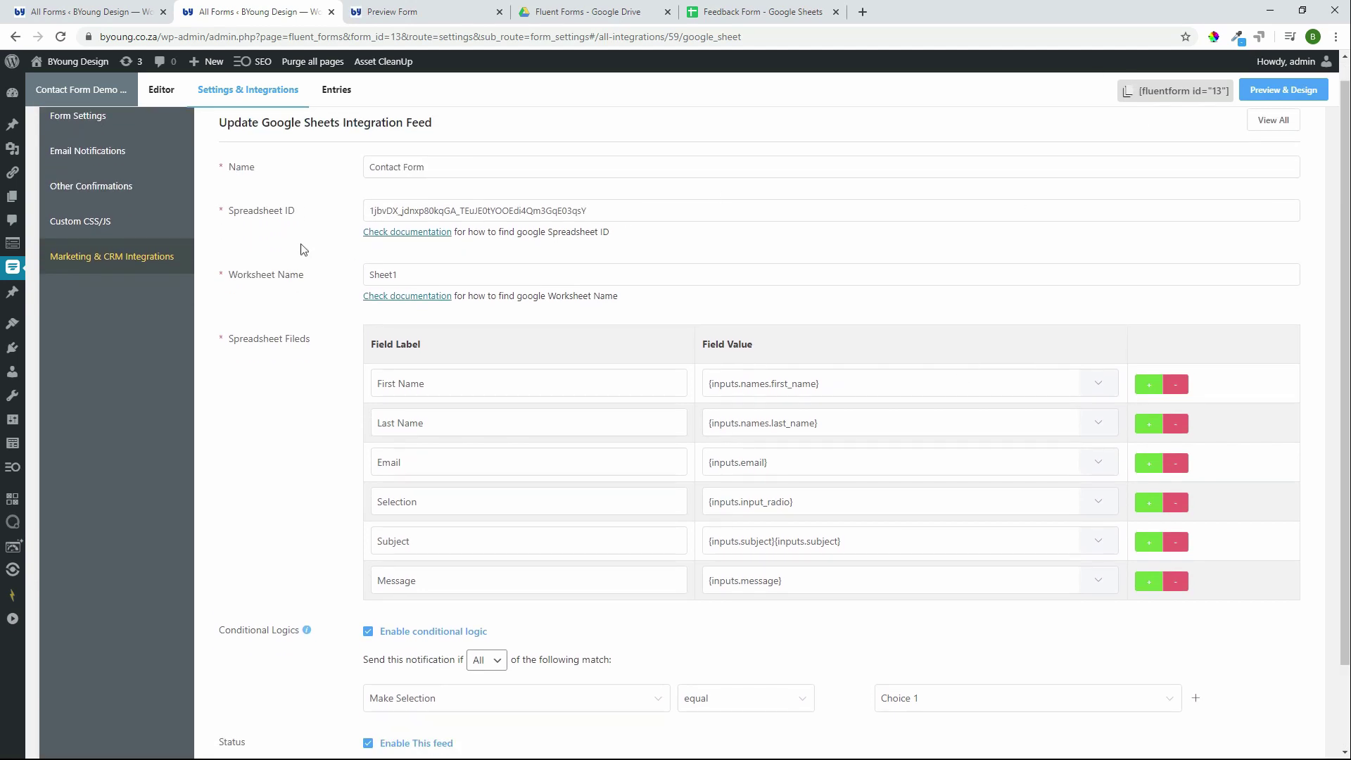
click(149, 259)
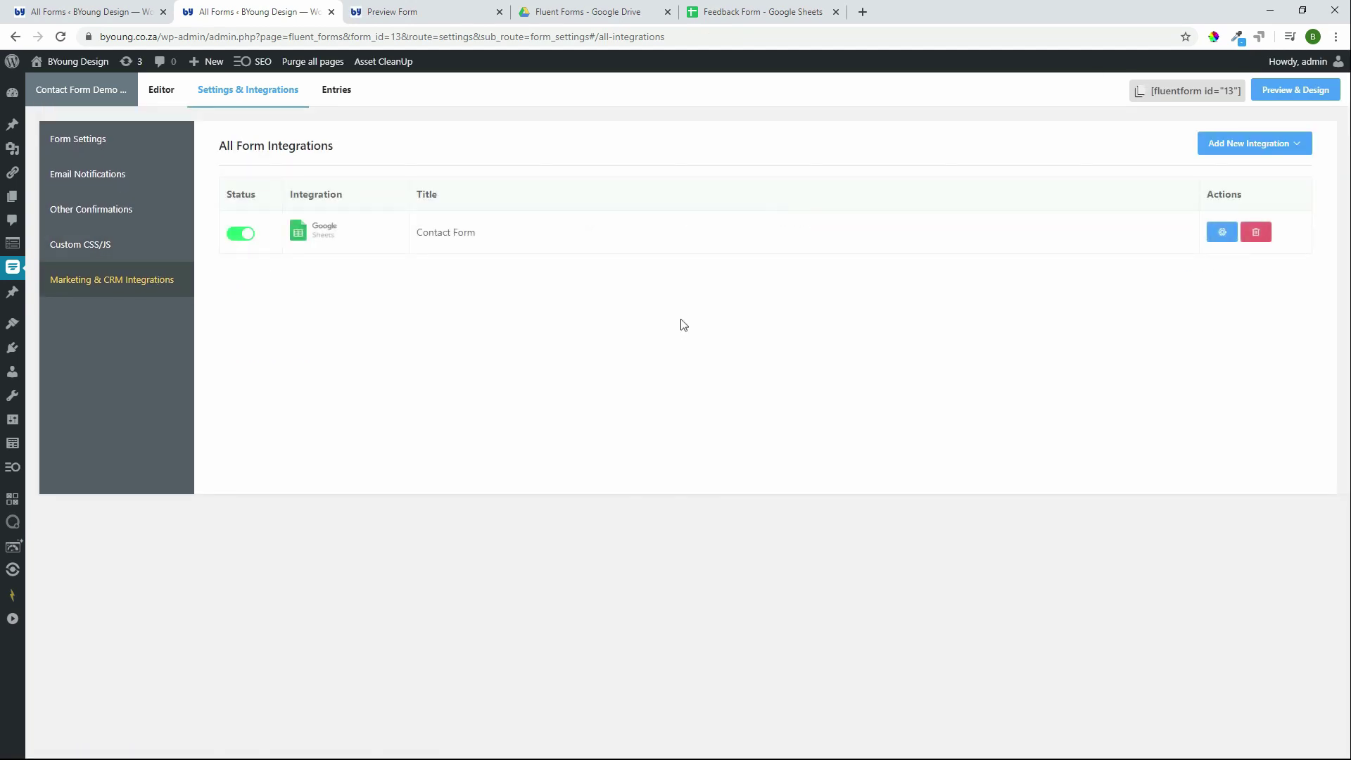
click(1276, 149)
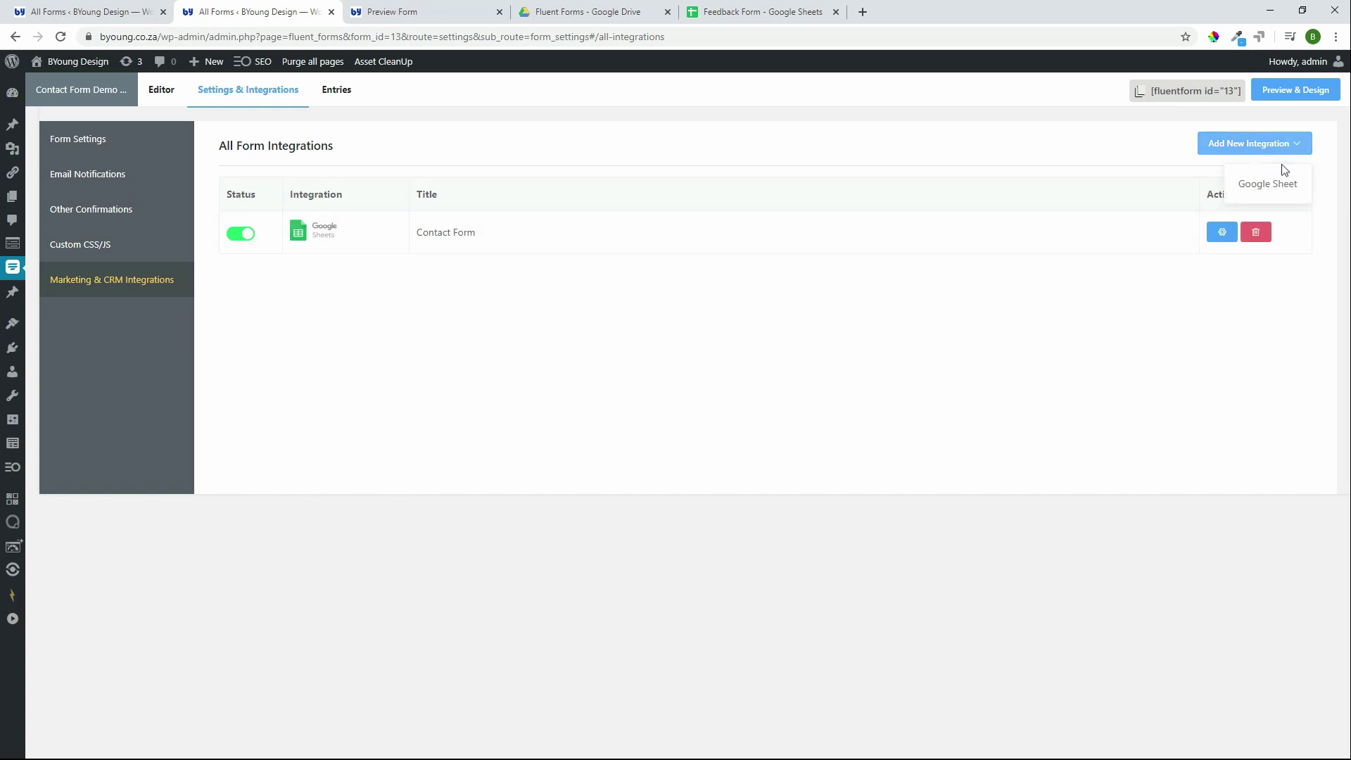
click(1275, 186)
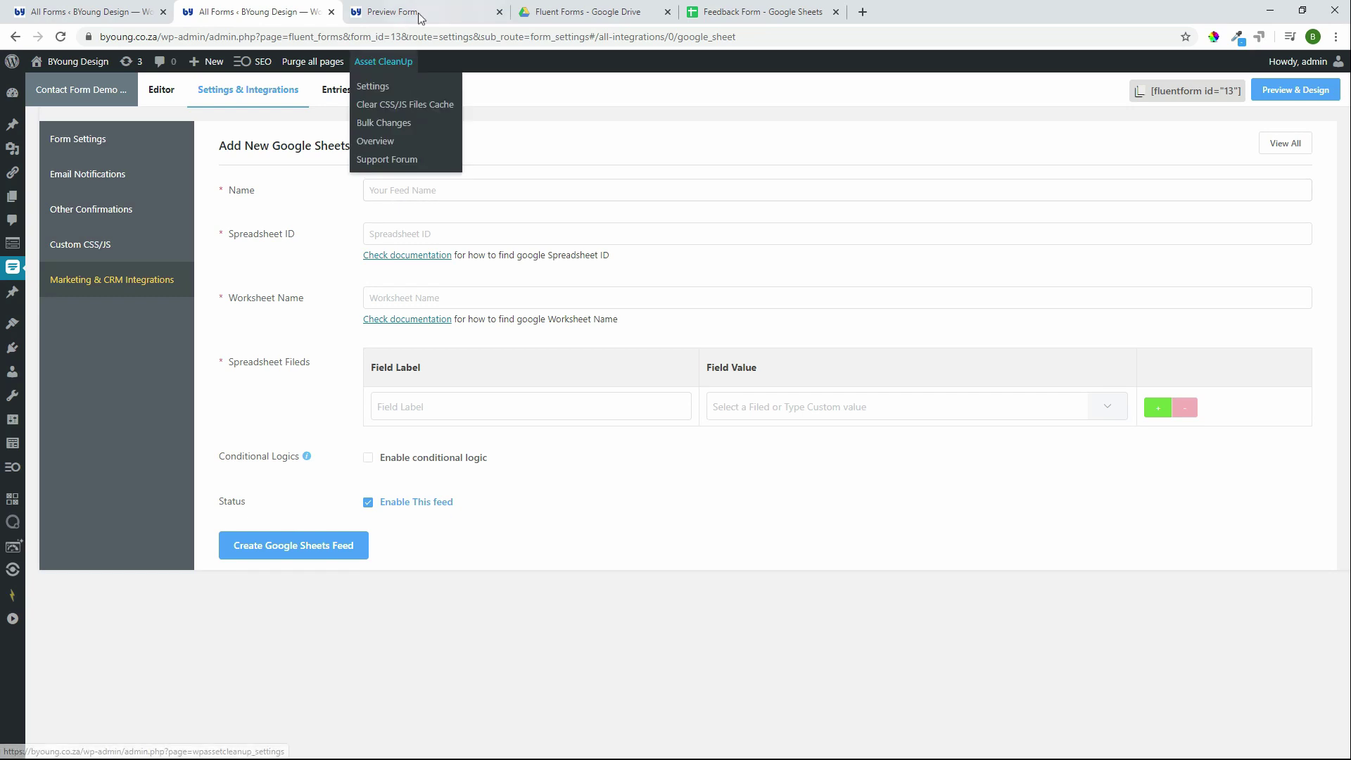
click(759, 14)
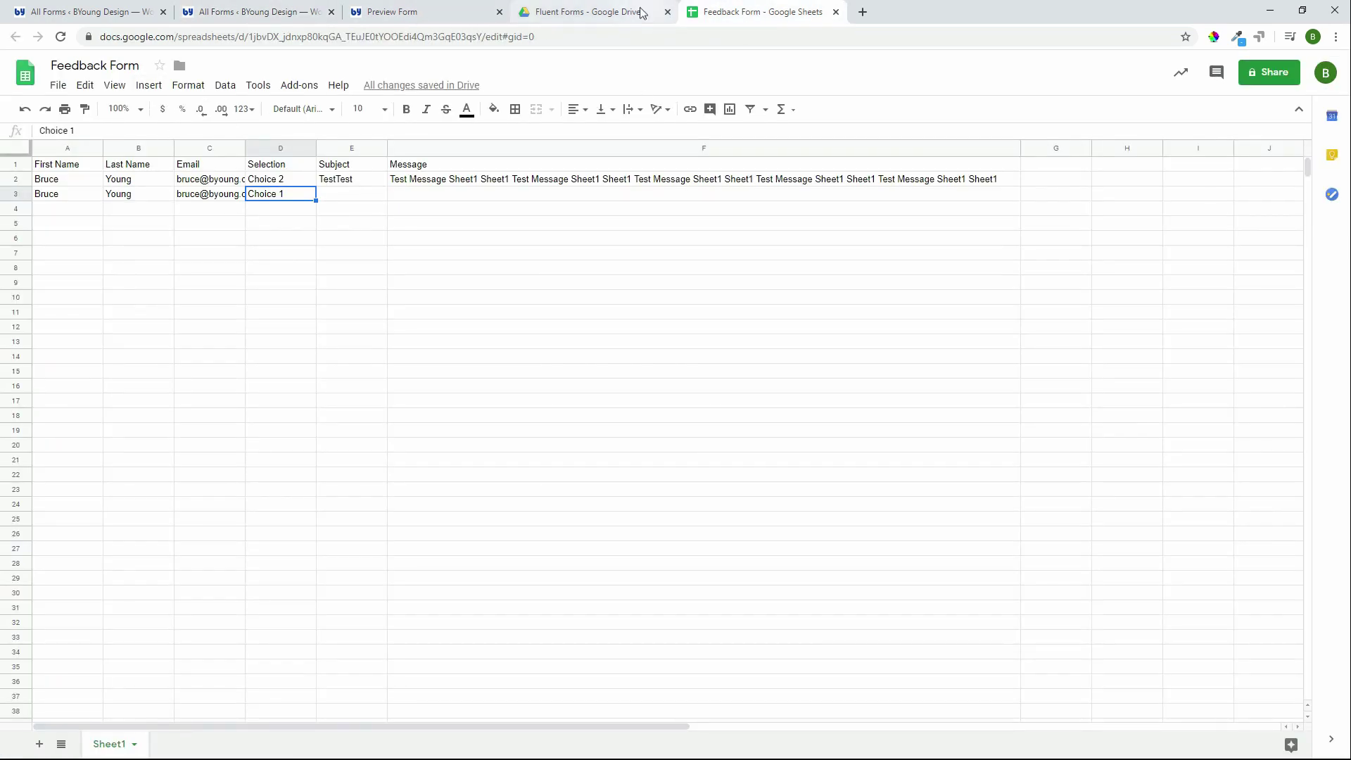
- Create a new spreadsheet in the Fluent Forms Drive folder
click(623, 12)
right_click(506, 258)
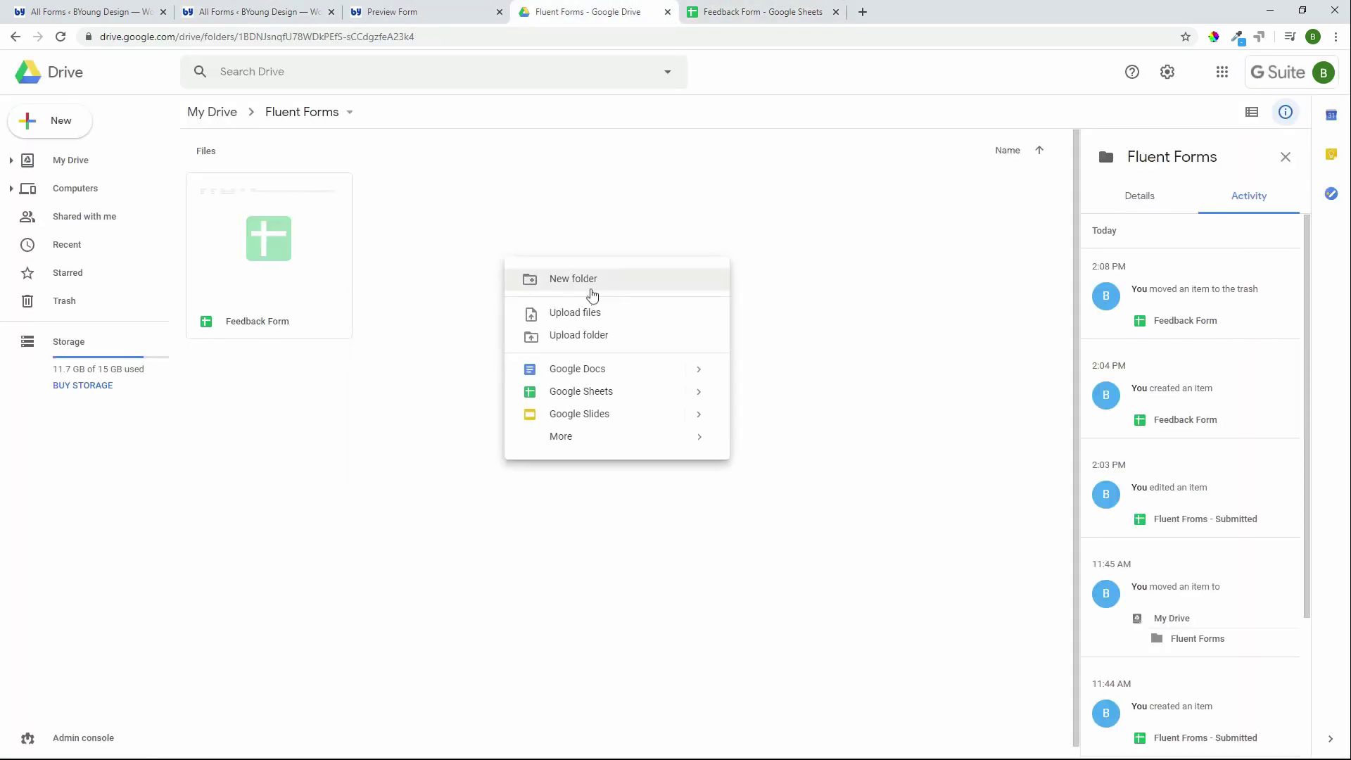
click(620, 391)
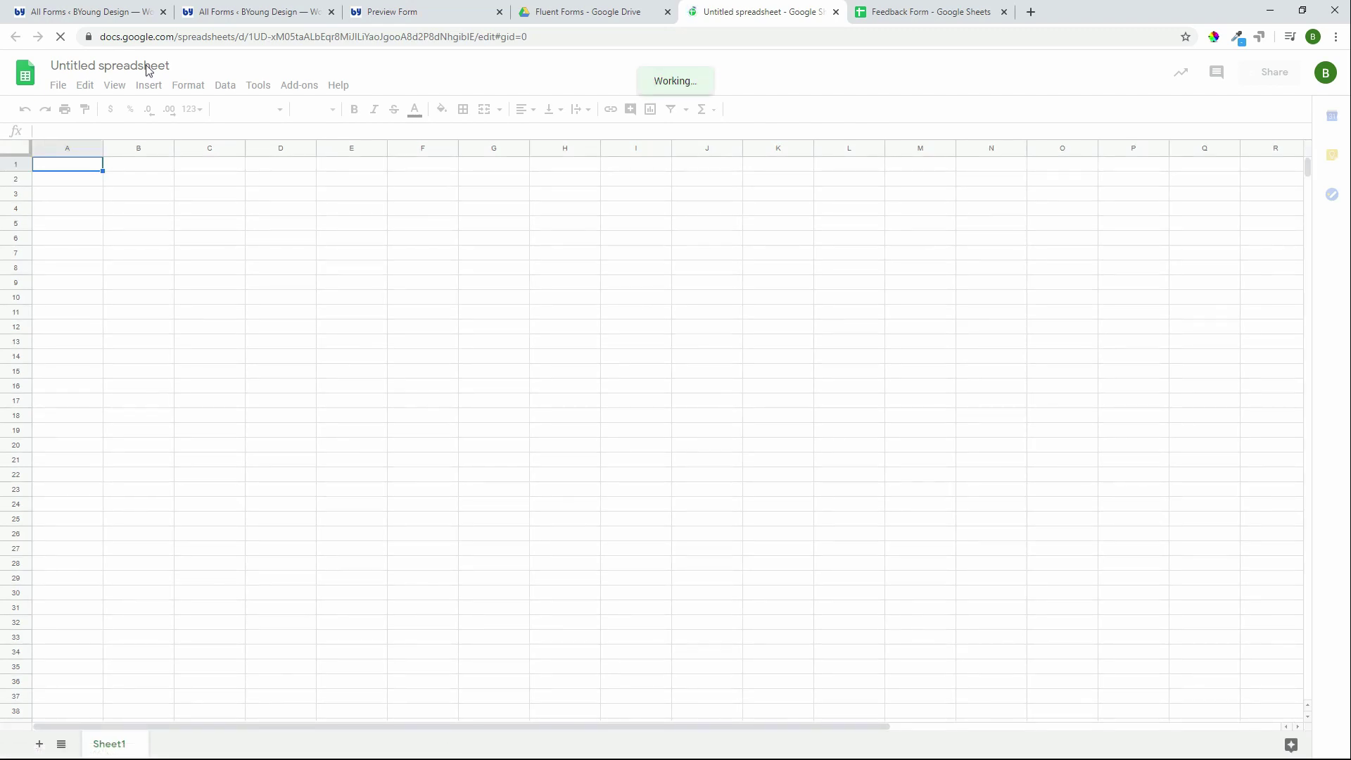
- Name the spreadsheet 'Sheet 2' and select its ID in the web address
click(147, 69)
text(Sheet)
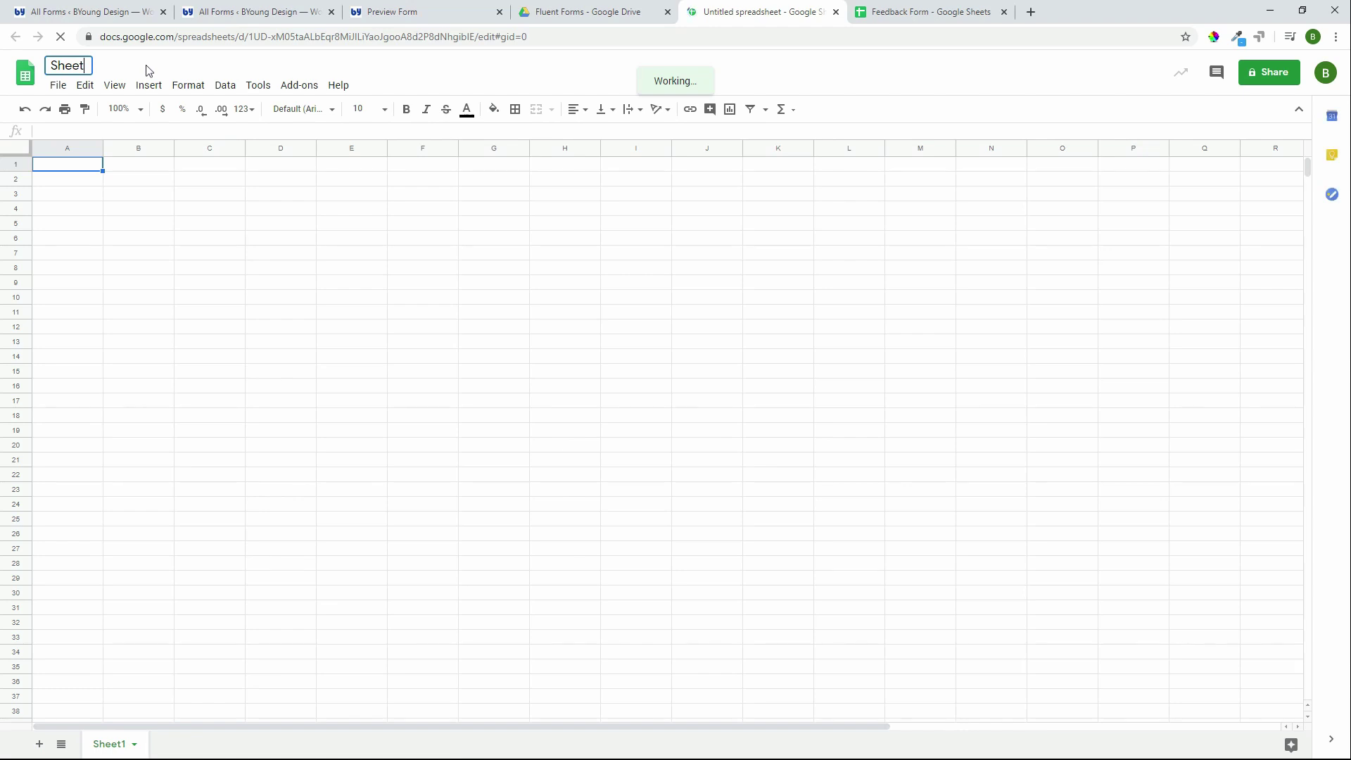
text( 2)
key(Return)
click(344, 313)
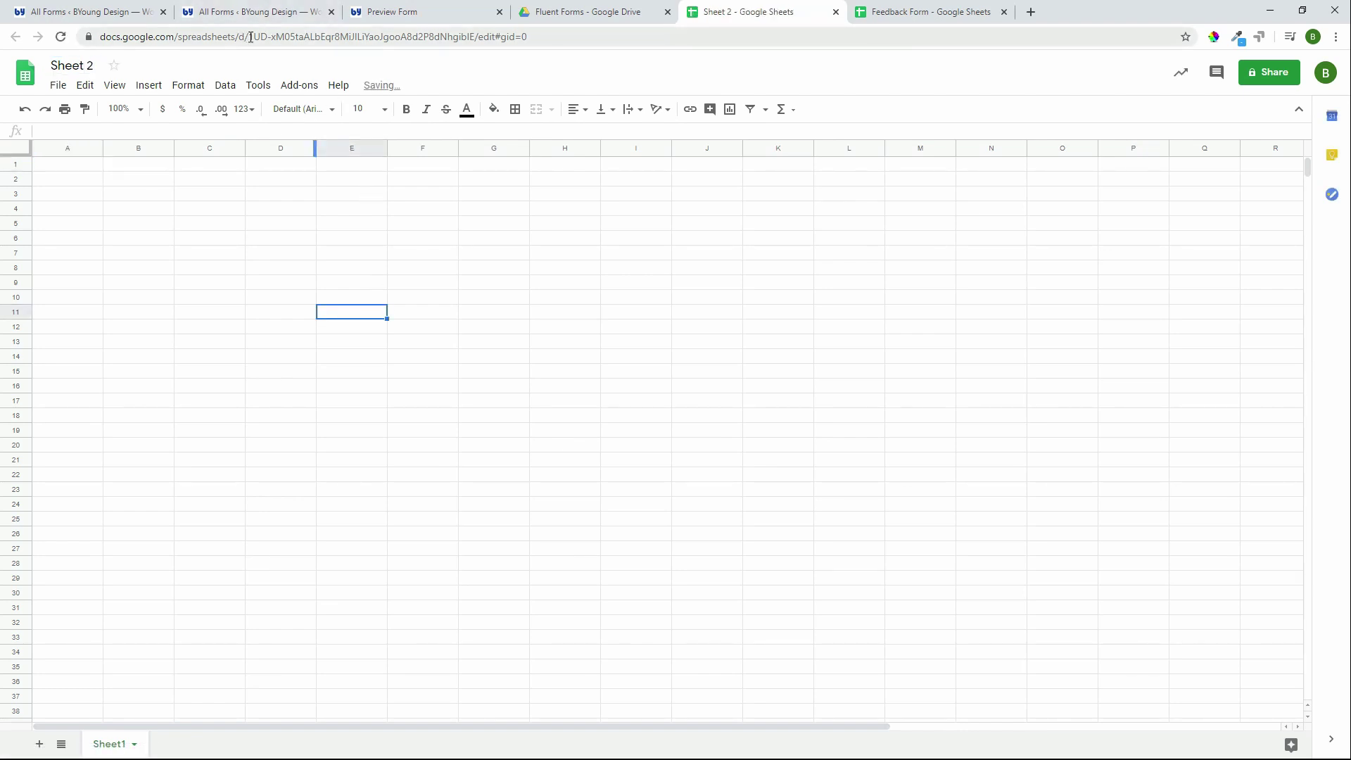
drag(250, 36, 477, 25)
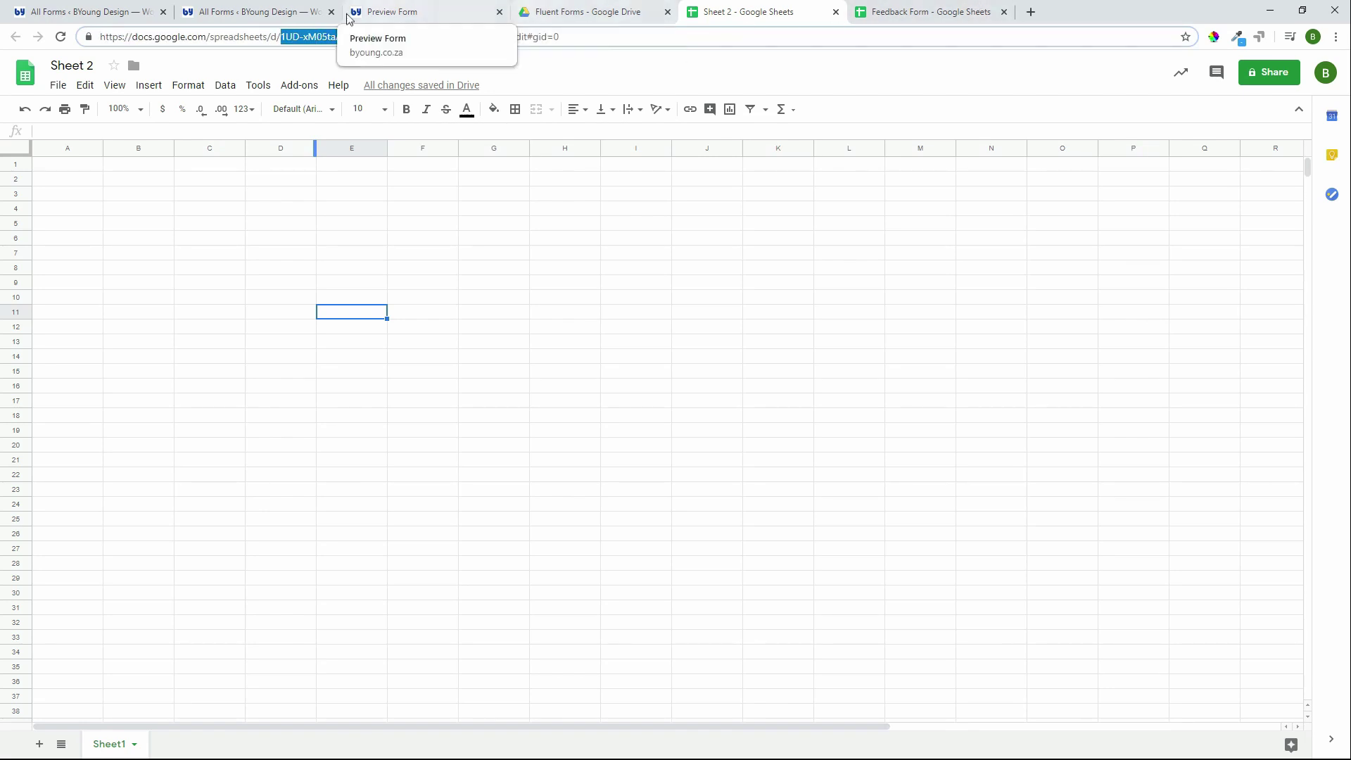
- Paste the Sheet 2 ID into Spreadsheet ID and enter 'Option 4' as the feed name
click(312, 12)
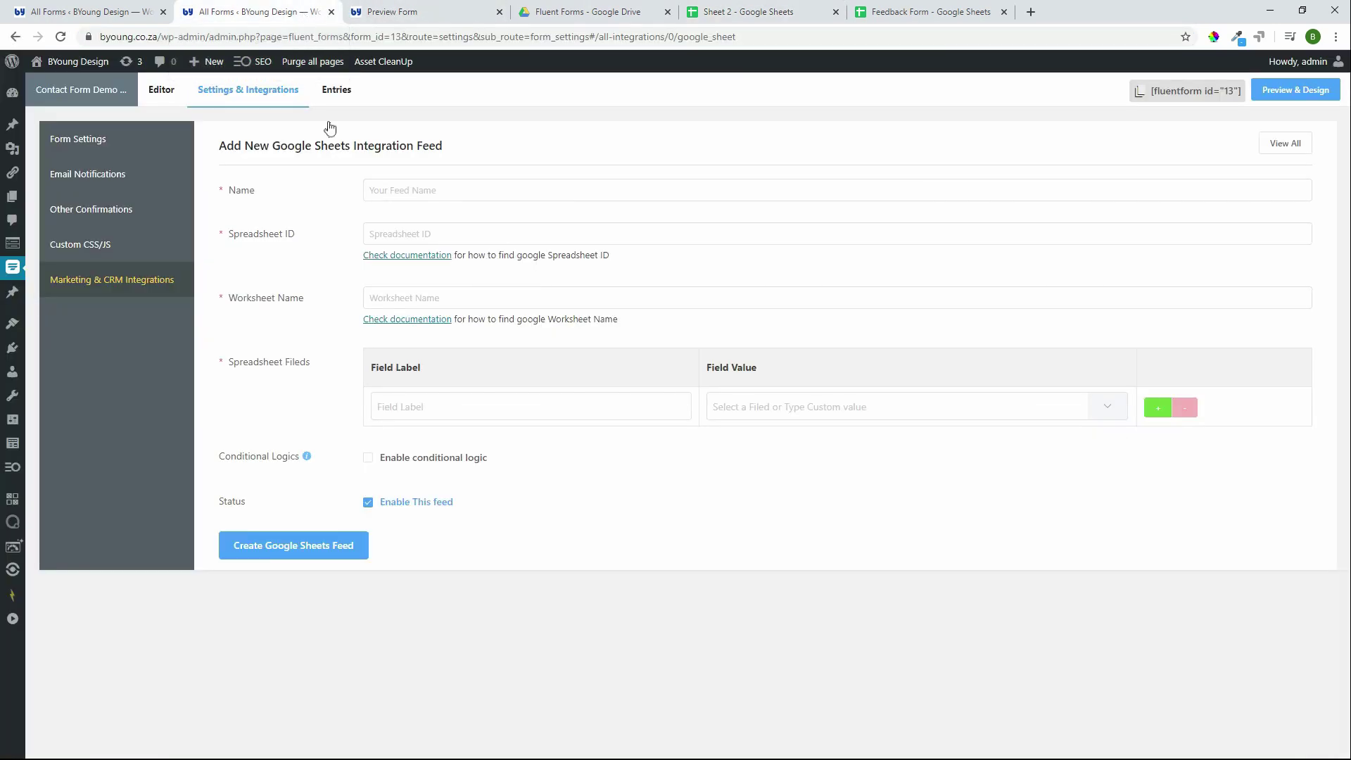
click(444, 234)
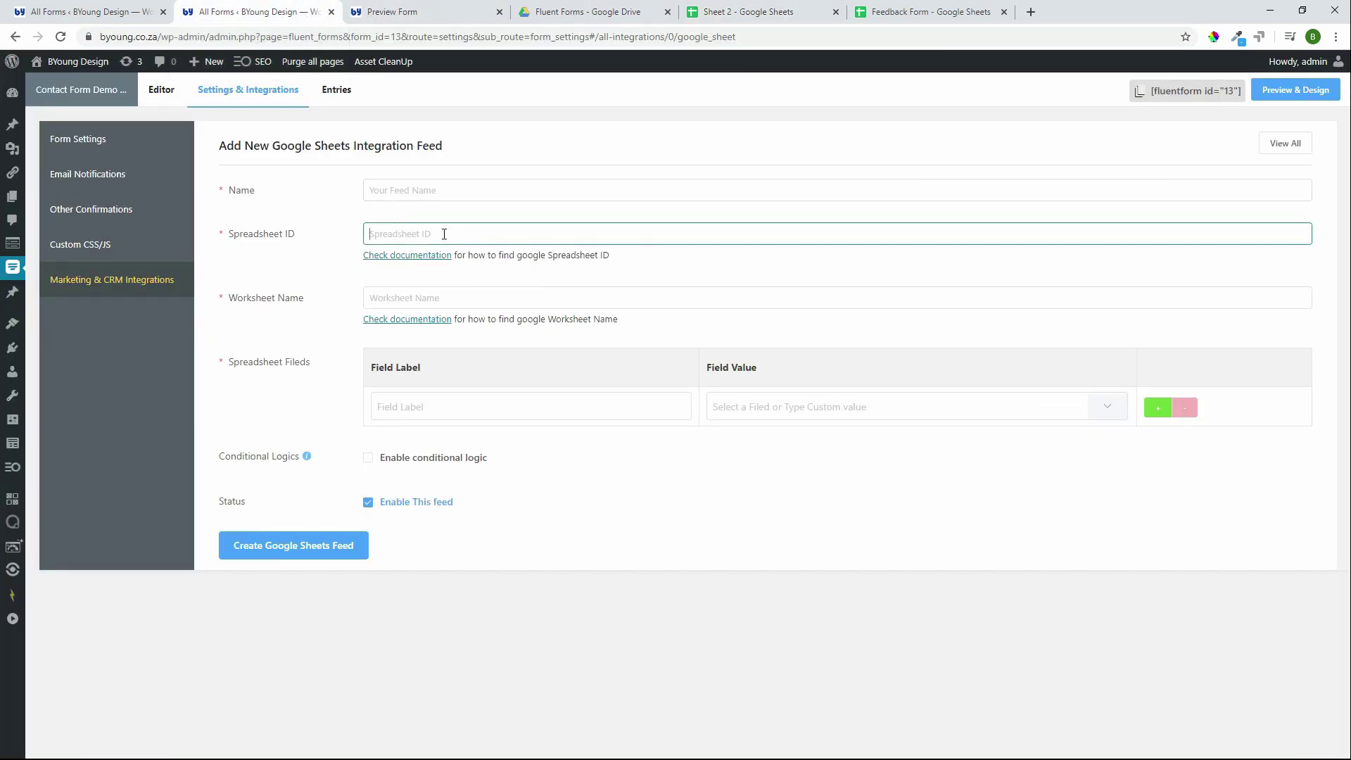
click(389, 191)
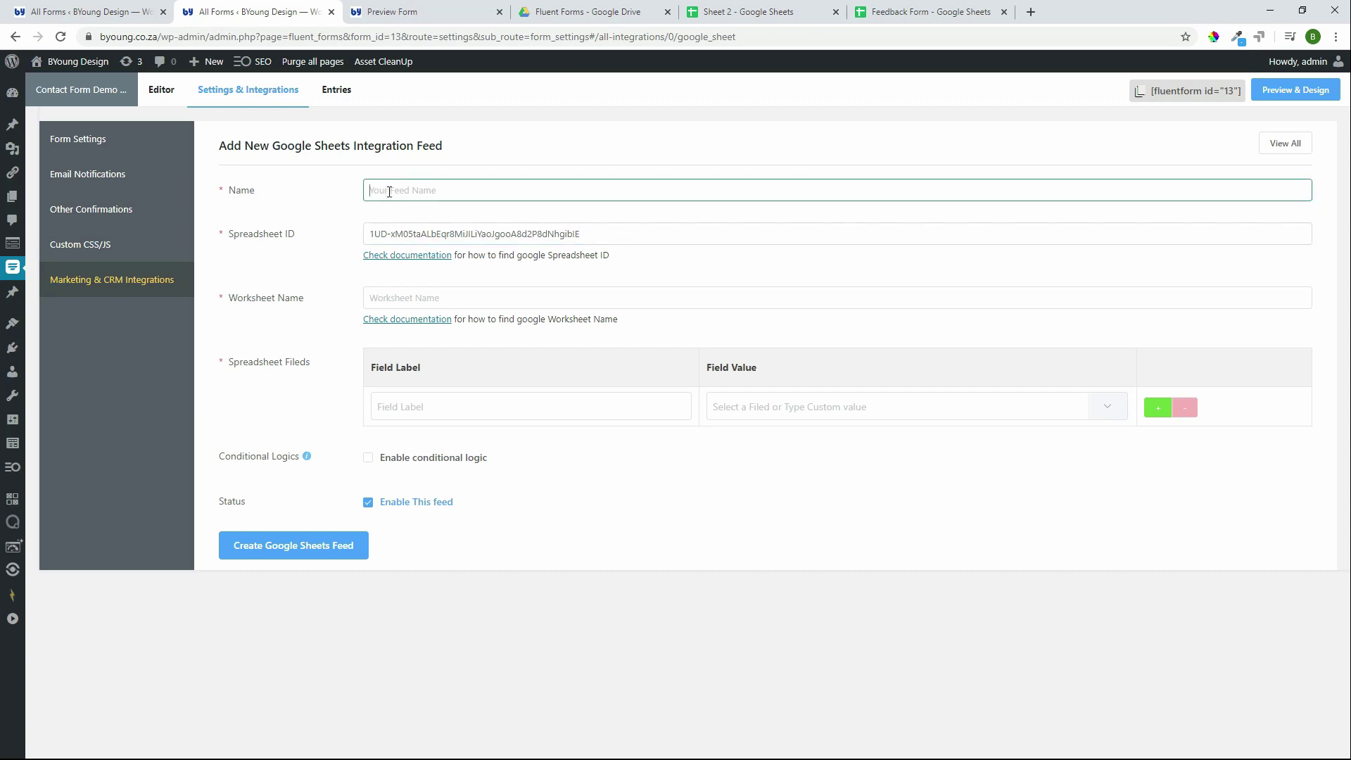
text(OPtion 4)
key(BackSpace)
text(p)
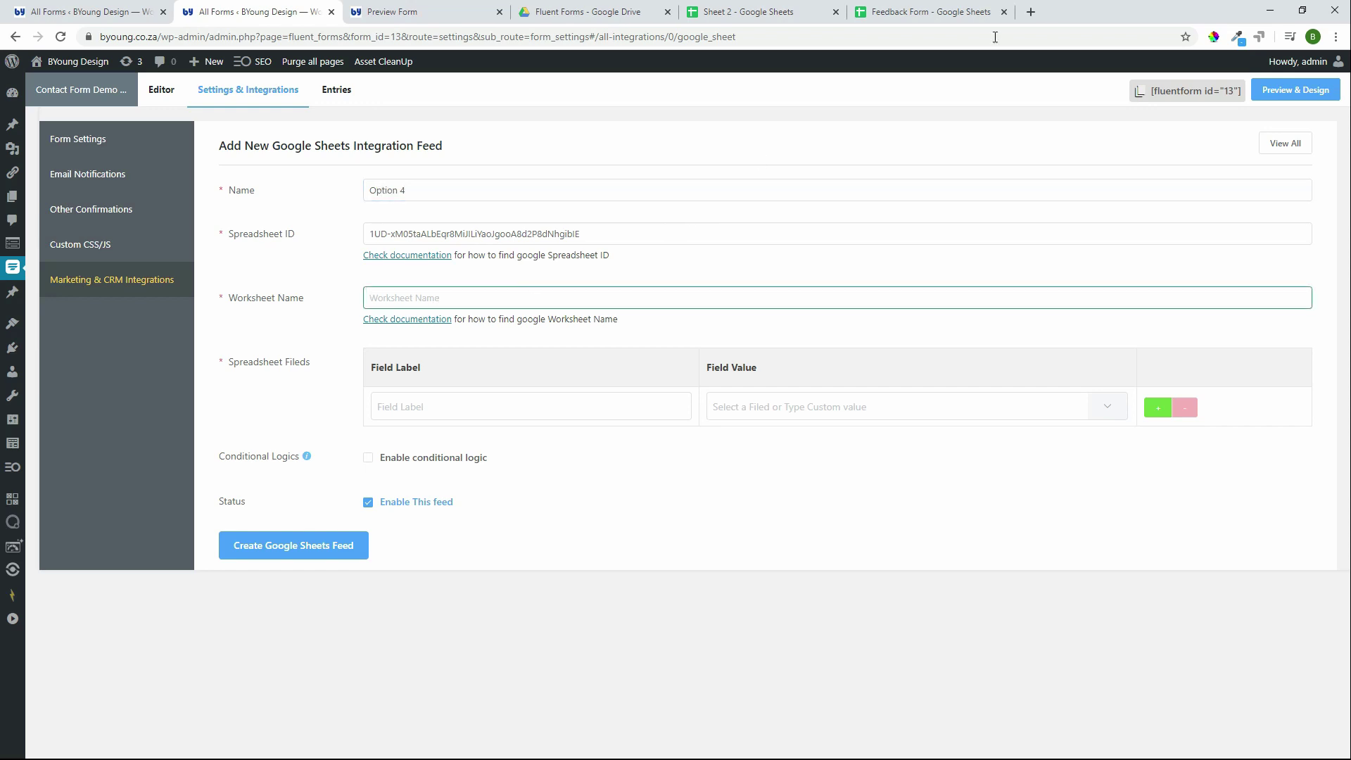
click(897, 16)
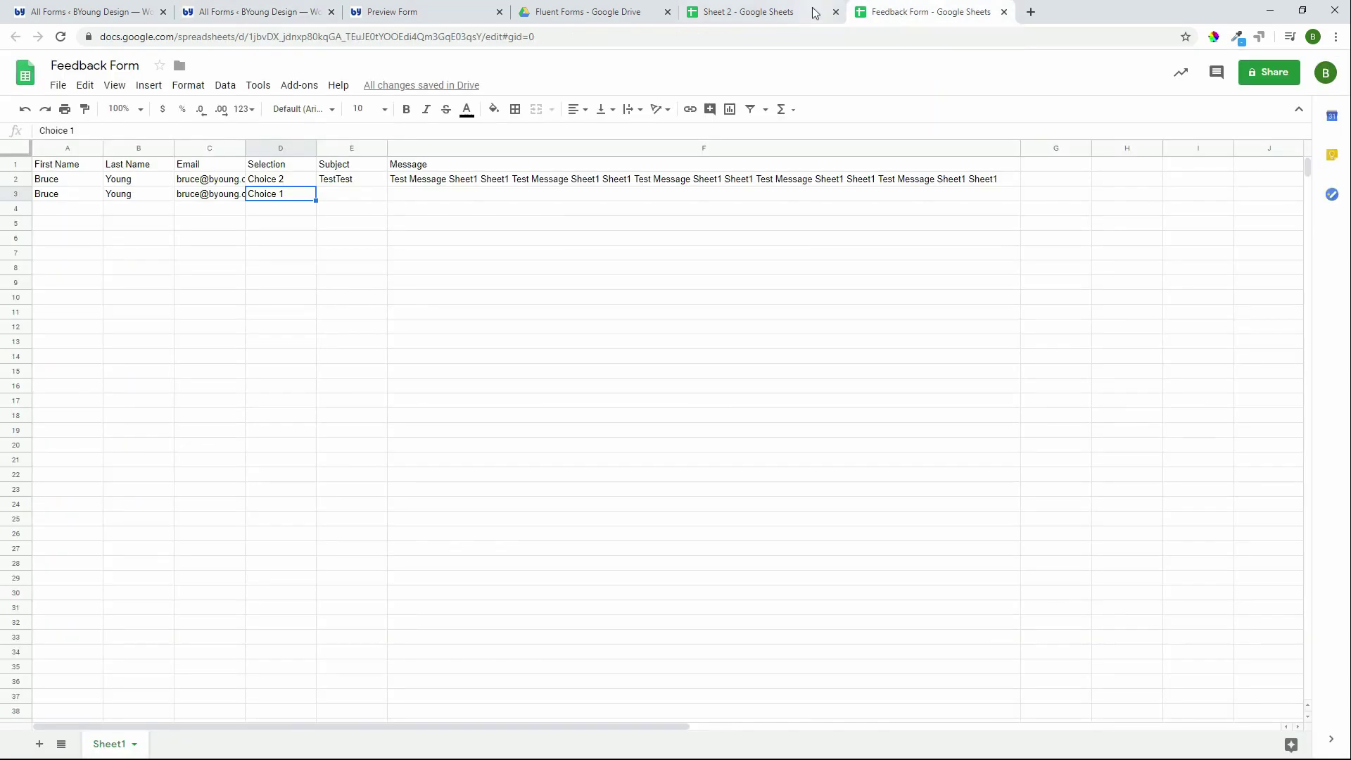
- Rename Sheet 2's Sheet1 worksheet tab to 'First Sheet' and copy the new name
click(763, 12)
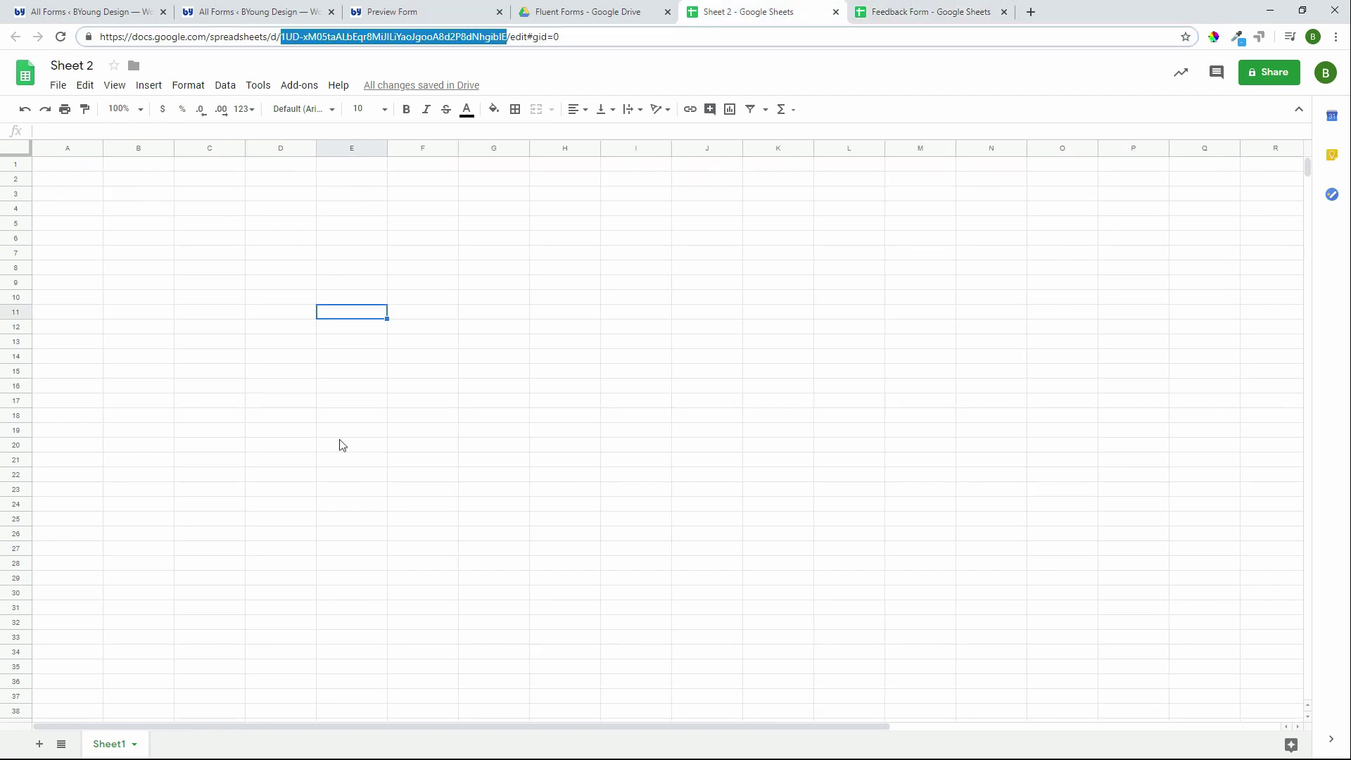
right_click(117, 745)
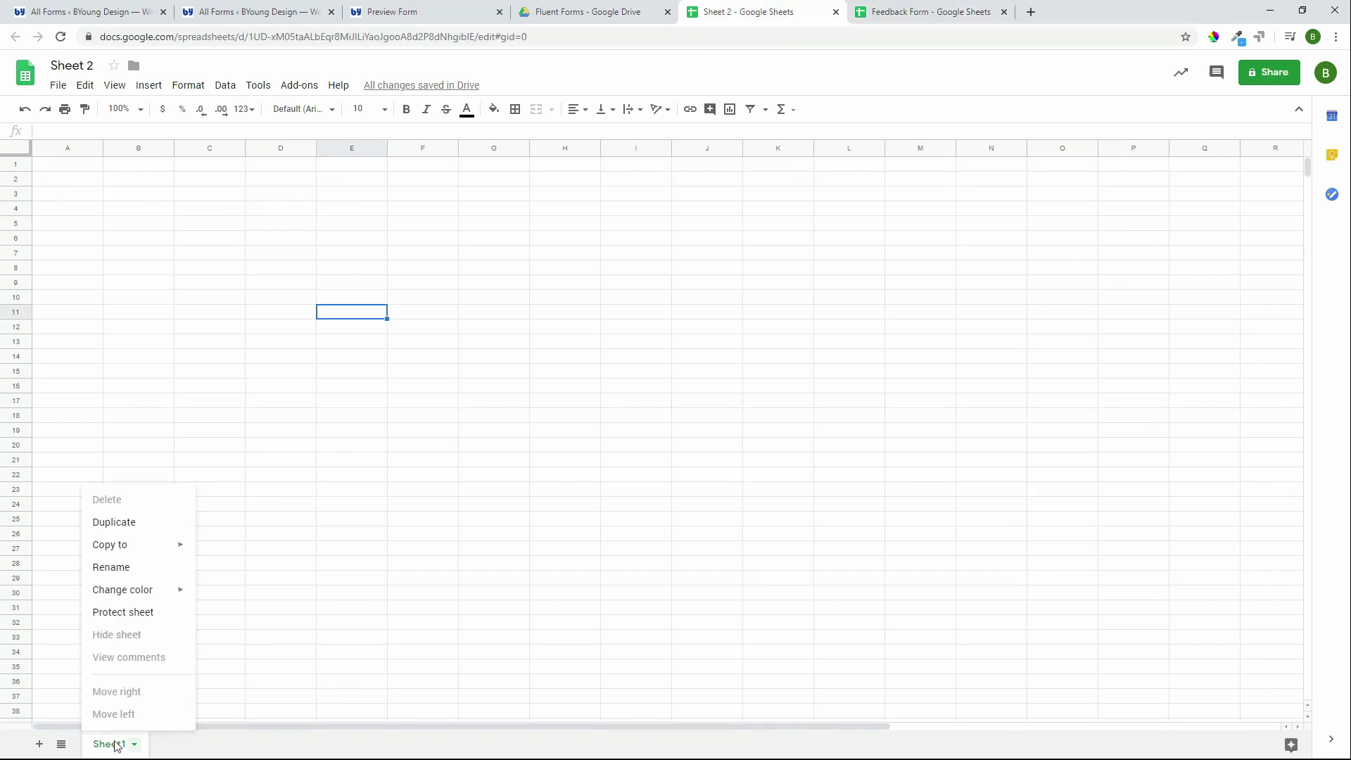
click(133, 572)
text(F)
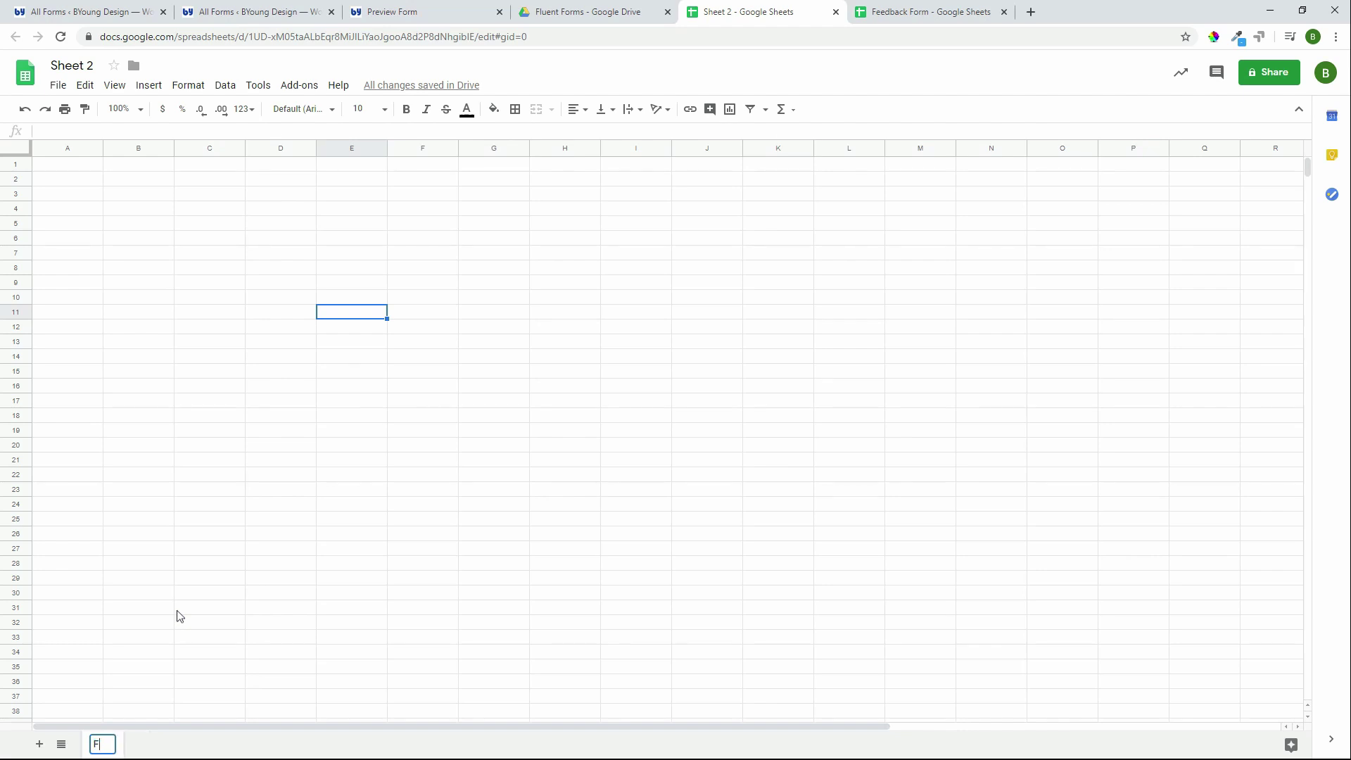
text(irst Sheet)
triple_click(140, 744)
key(ctrl+c)
click(237, 685)
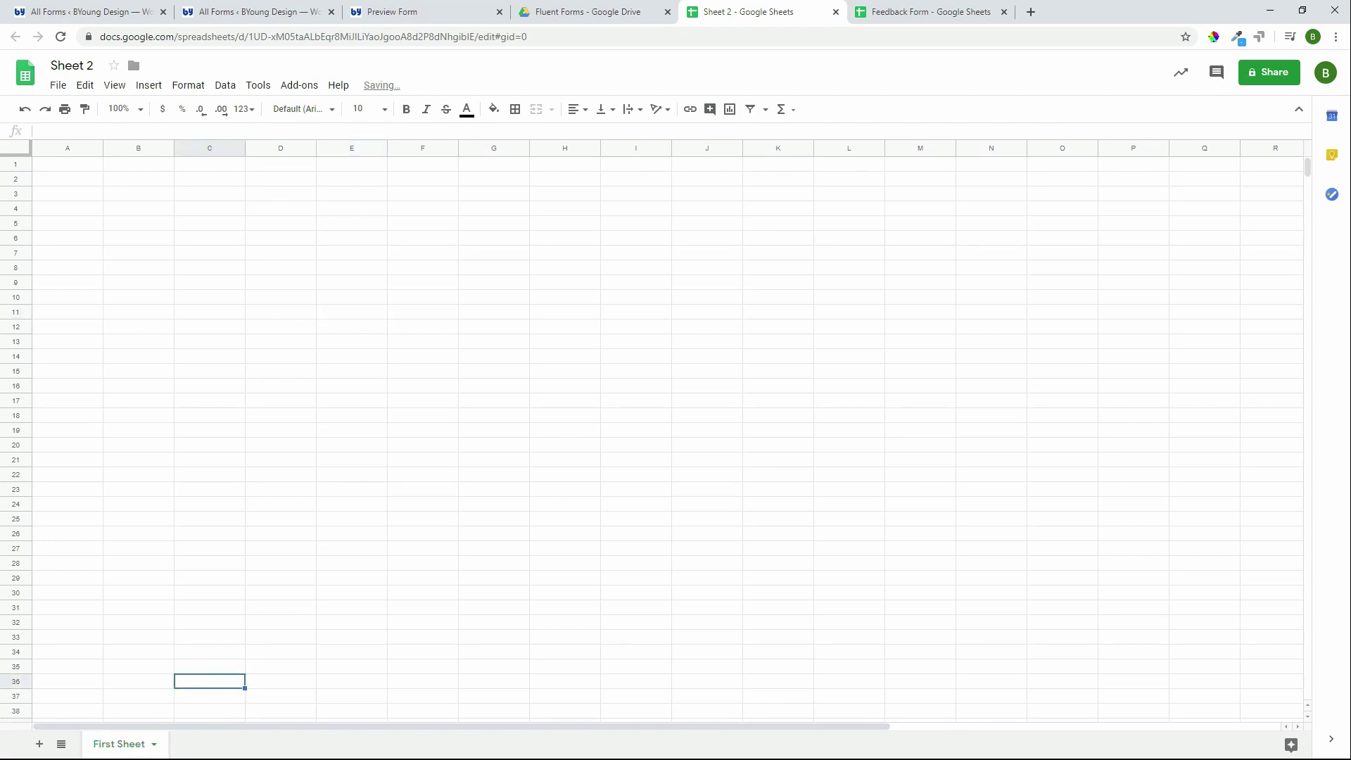
- Paste First Sheet as the feed's worksheet name and map two rows to first and last name
click(267, 12)
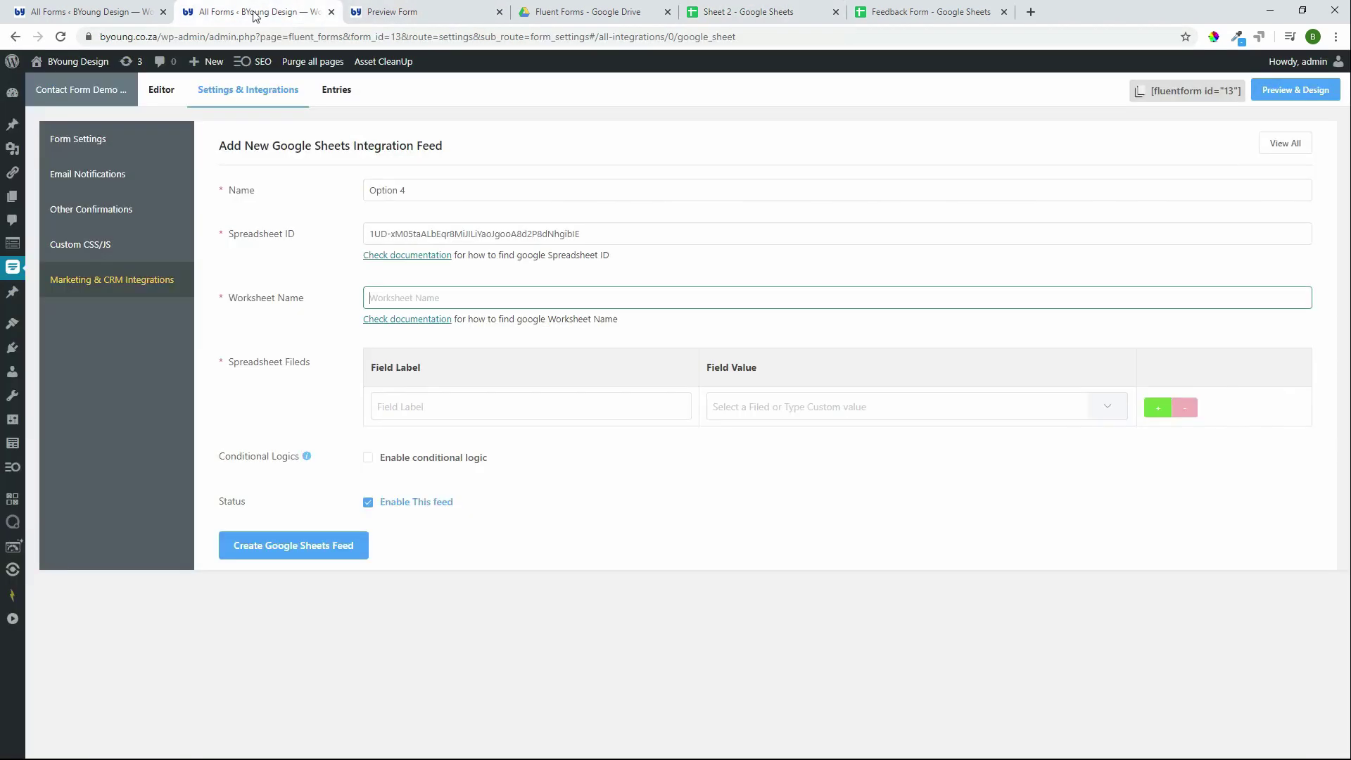
key(ctrl+v)
click(1157, 407)
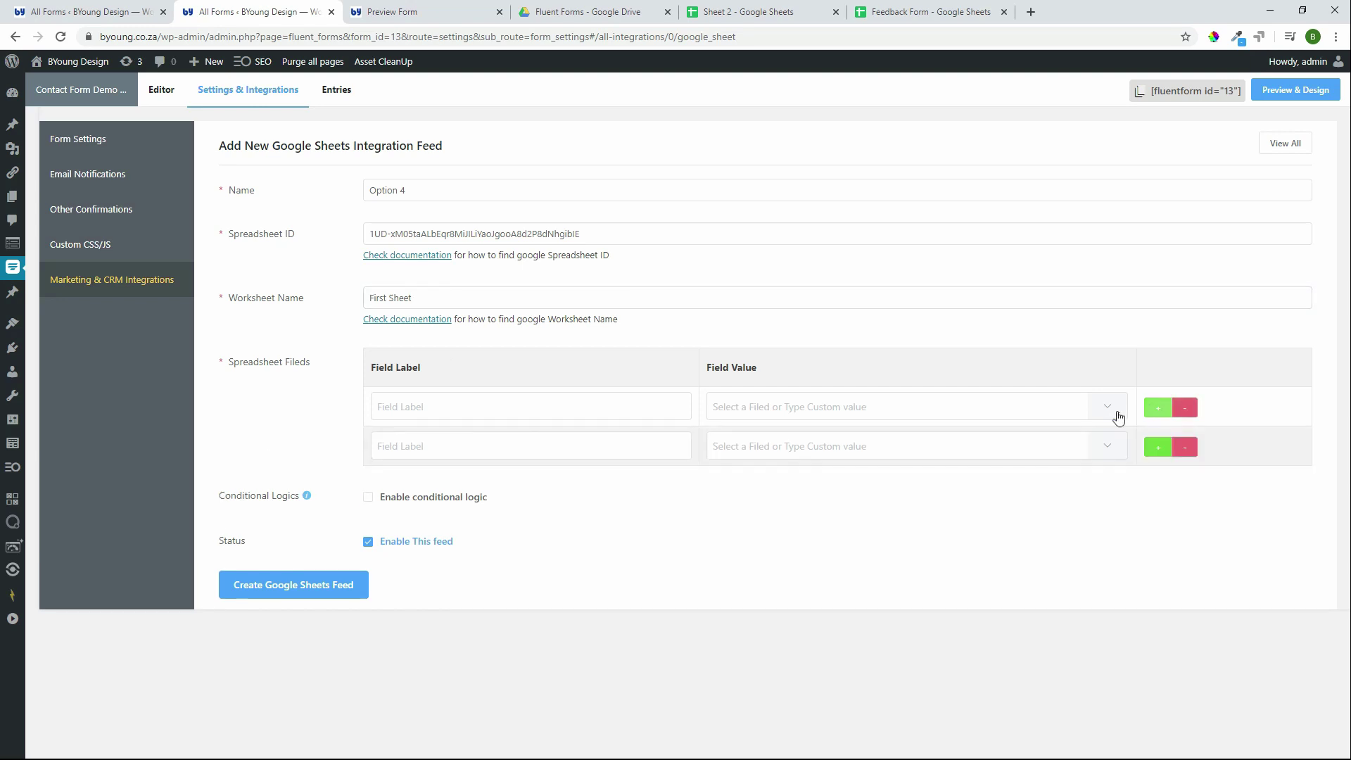
click(1117, 415)
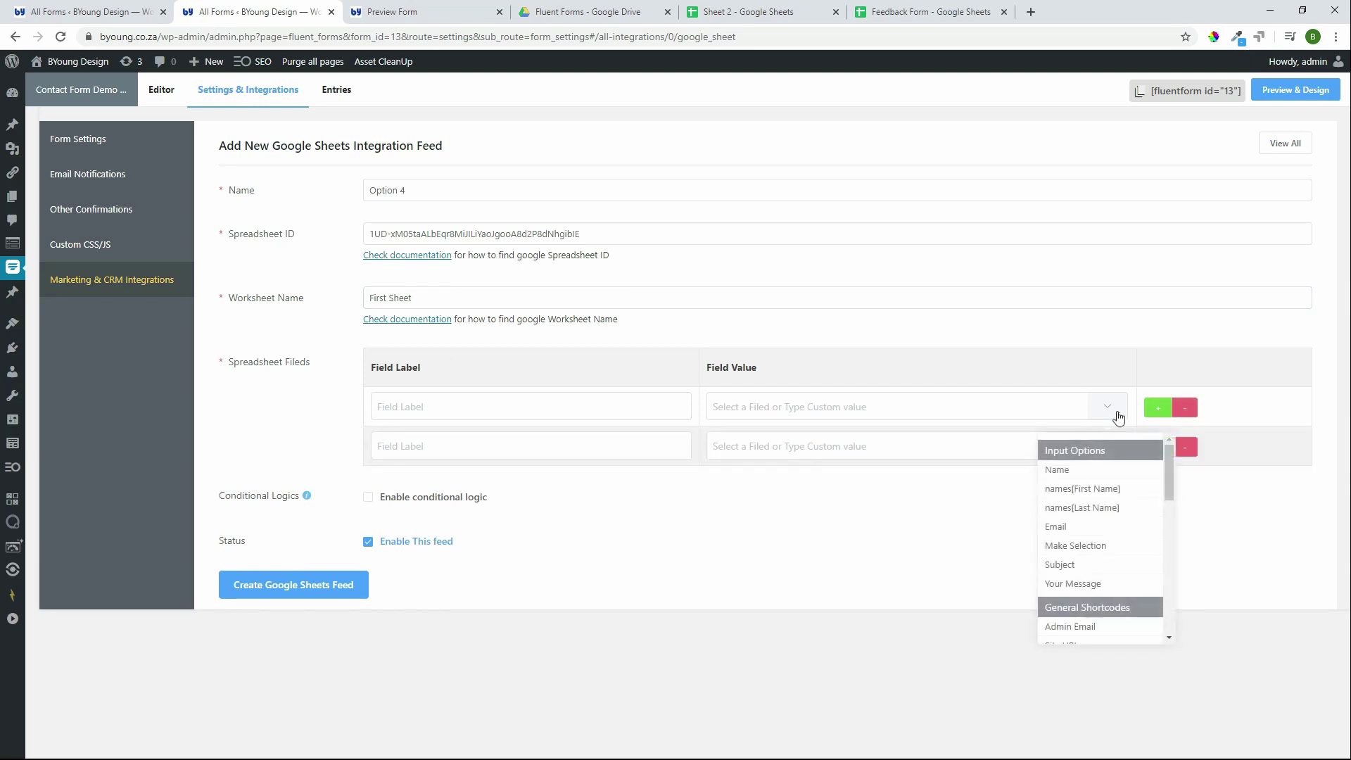
click(1091, 490)
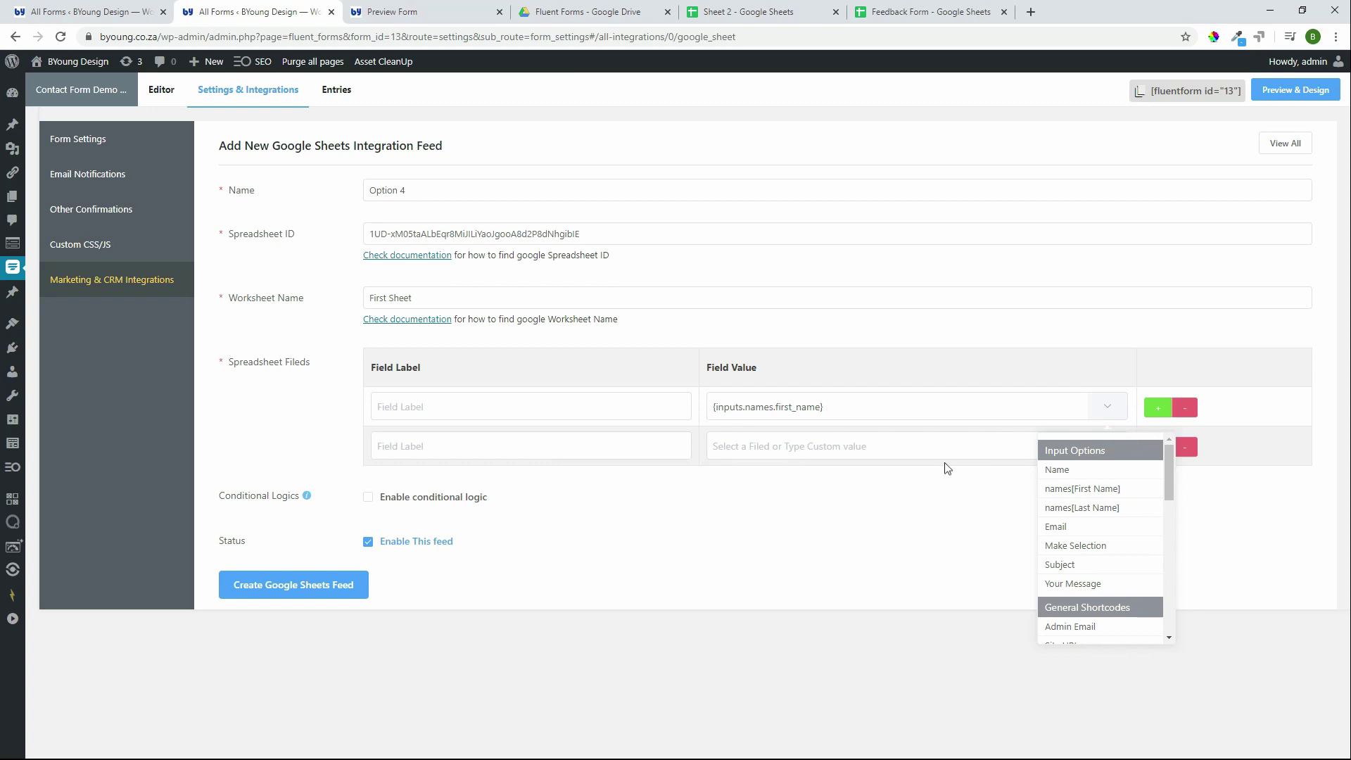
click(1084, 448)
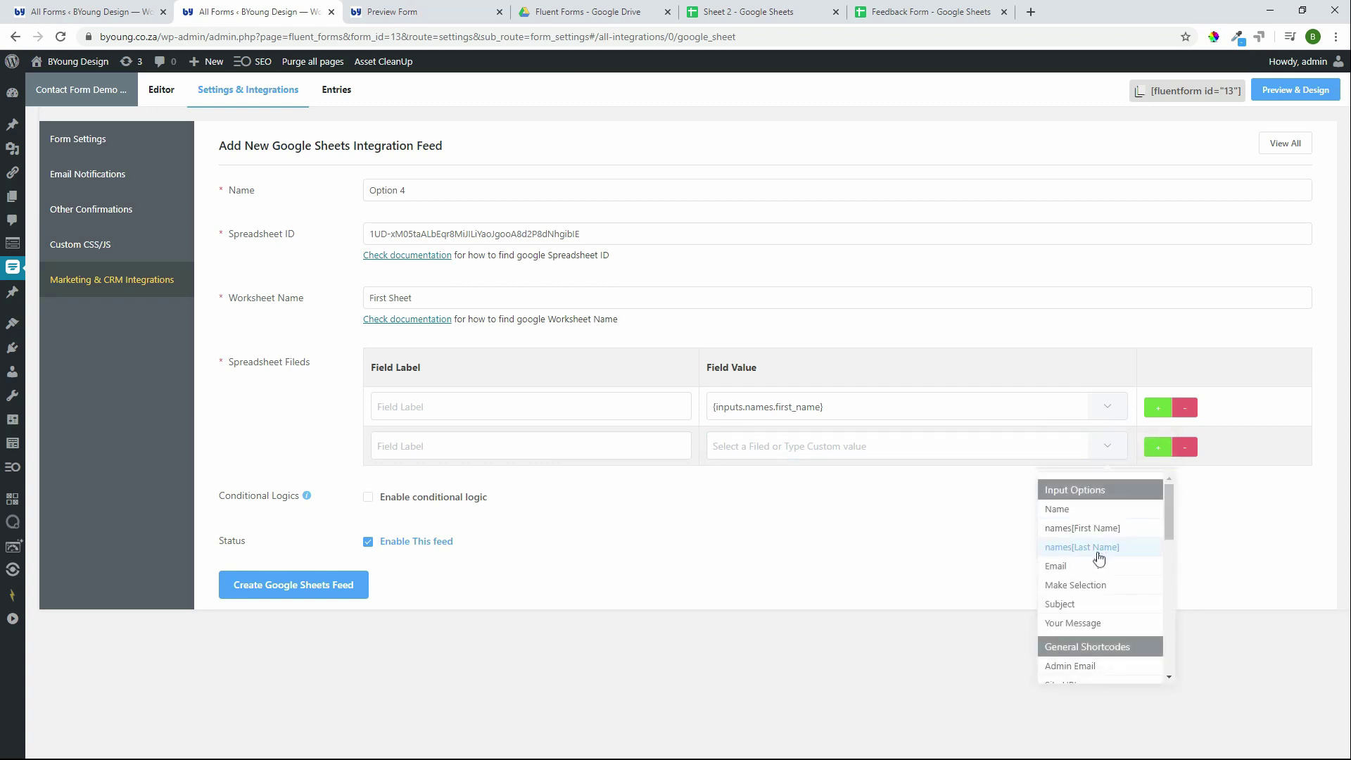
click(1101, 556)
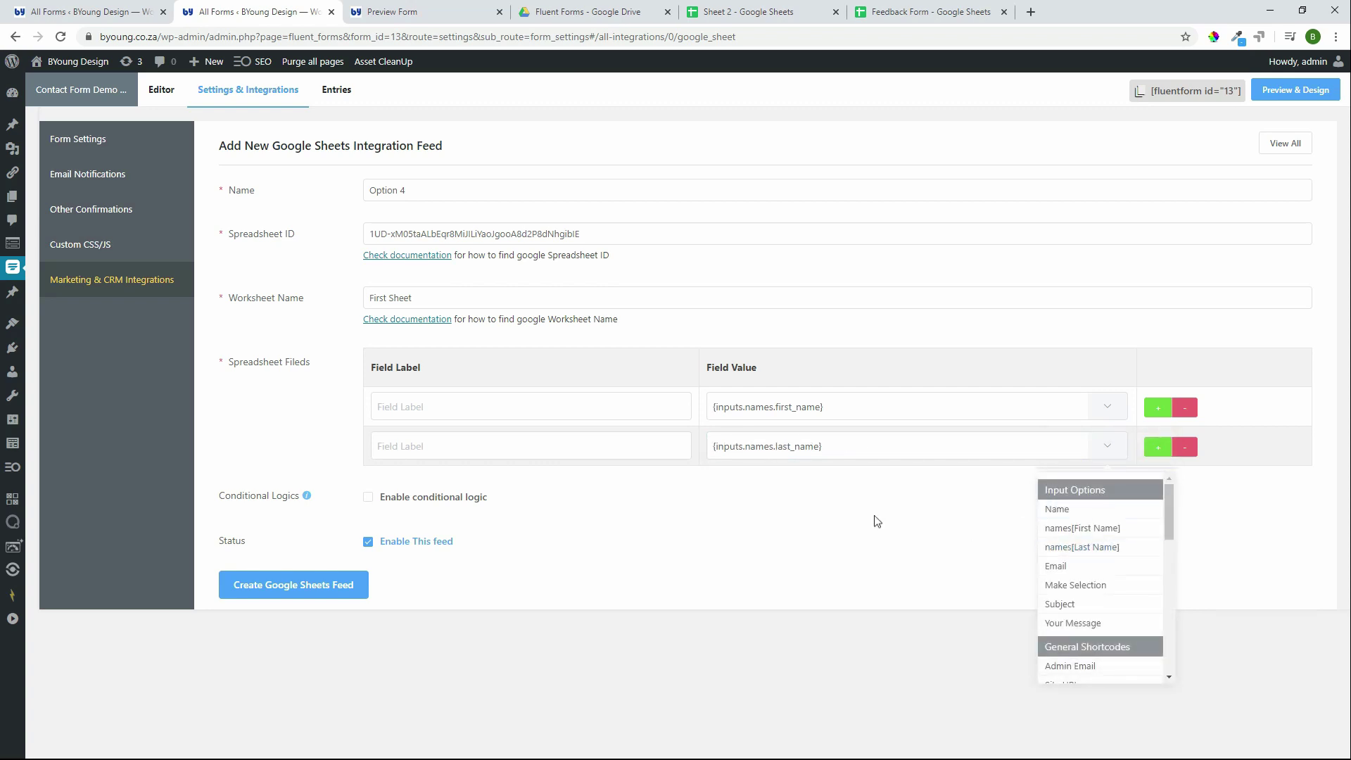
click(874, 518)
- Add a third mapping row using the Make Selection field
click(1151, 452)
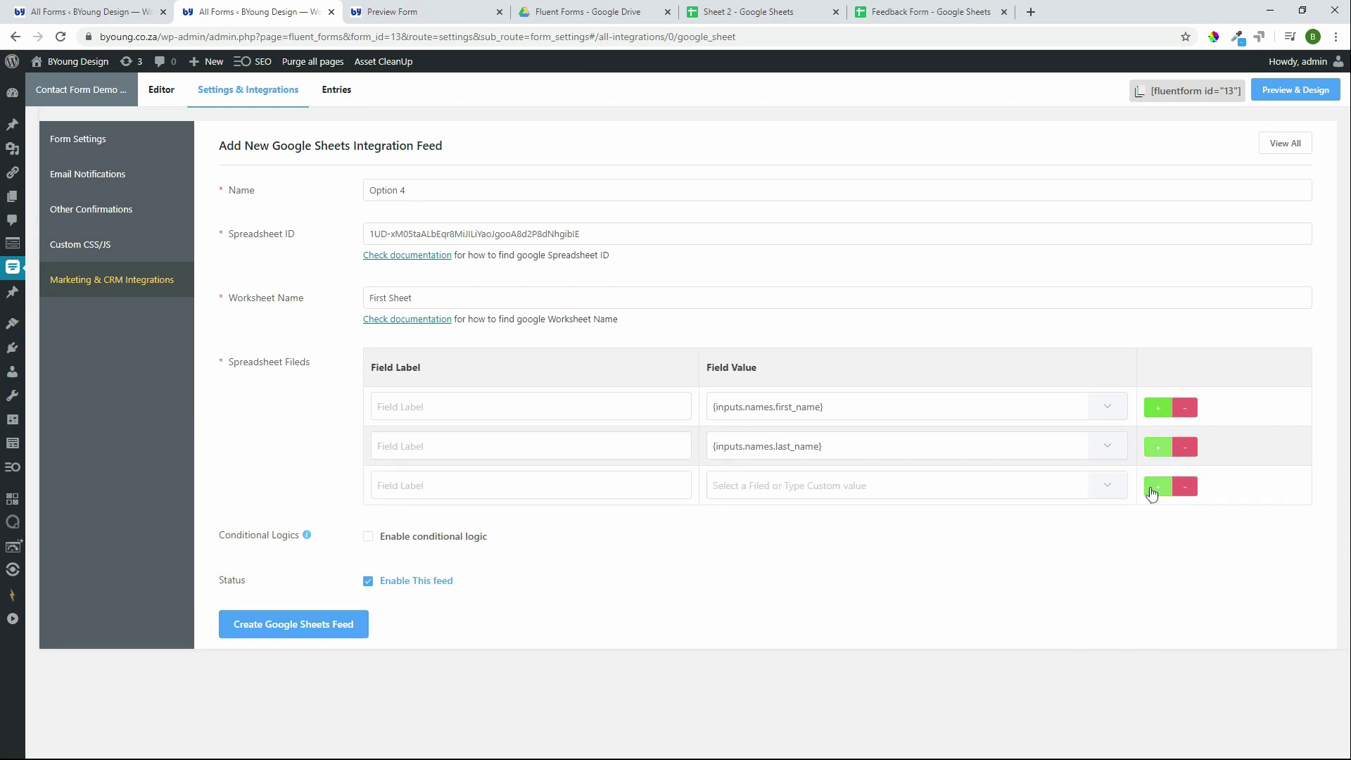
click(1105, 492)
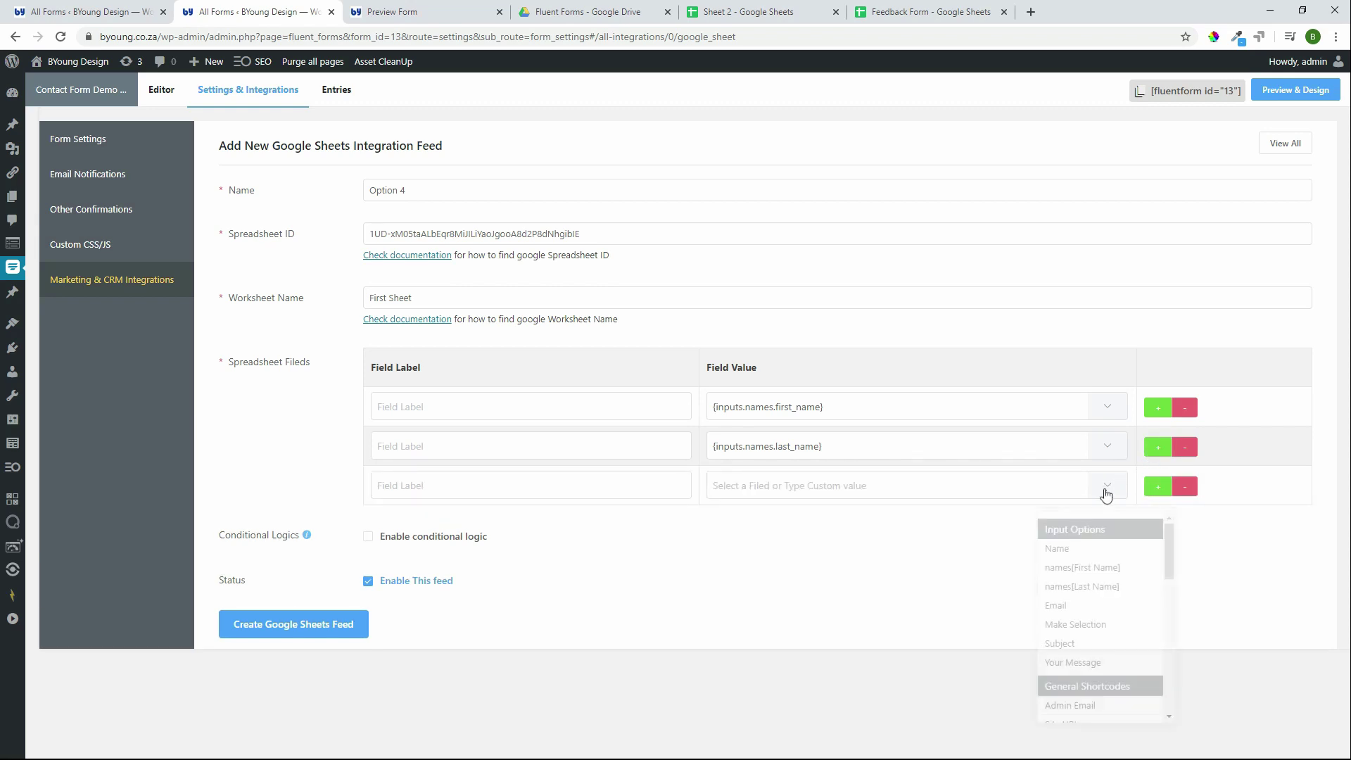
click(1087, 624)
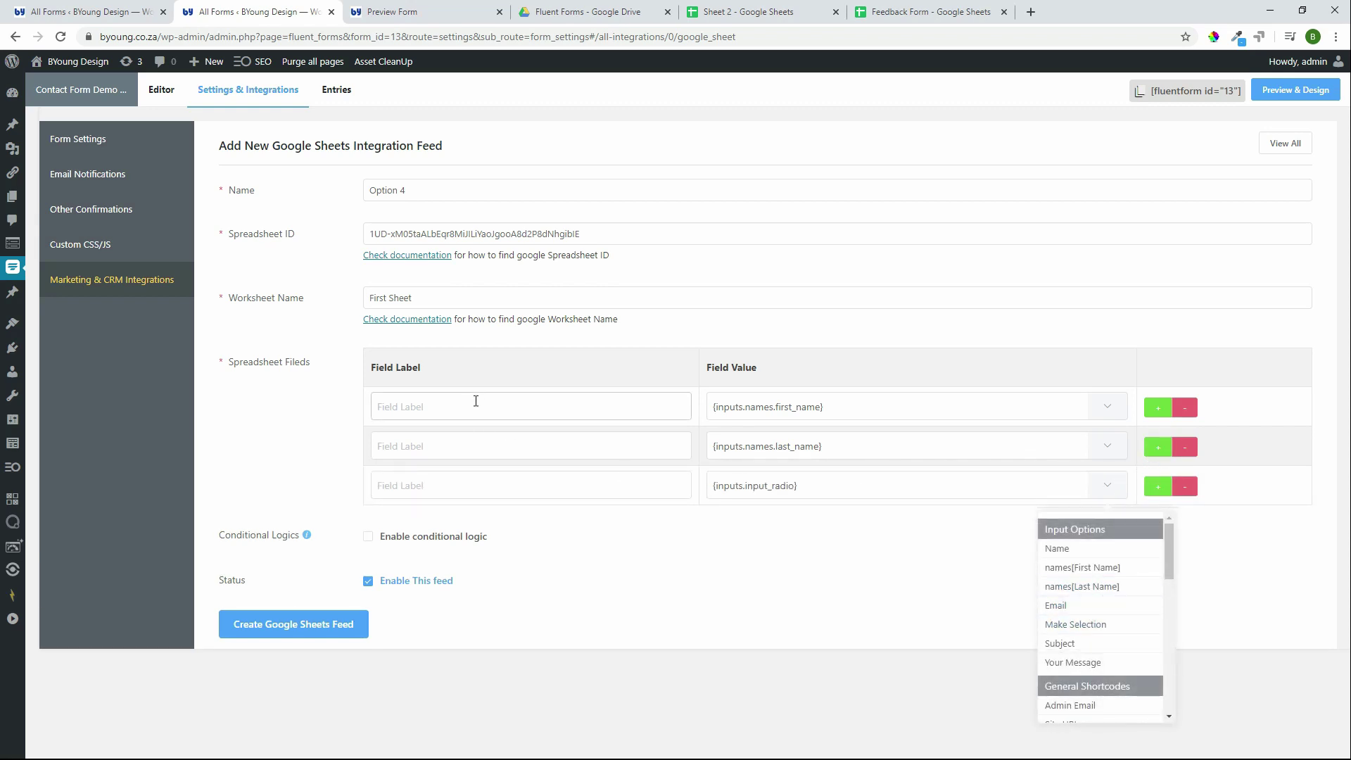
- Enter the column labels First Name, Lasr Name and Selection for the three rows
click(505, 415)
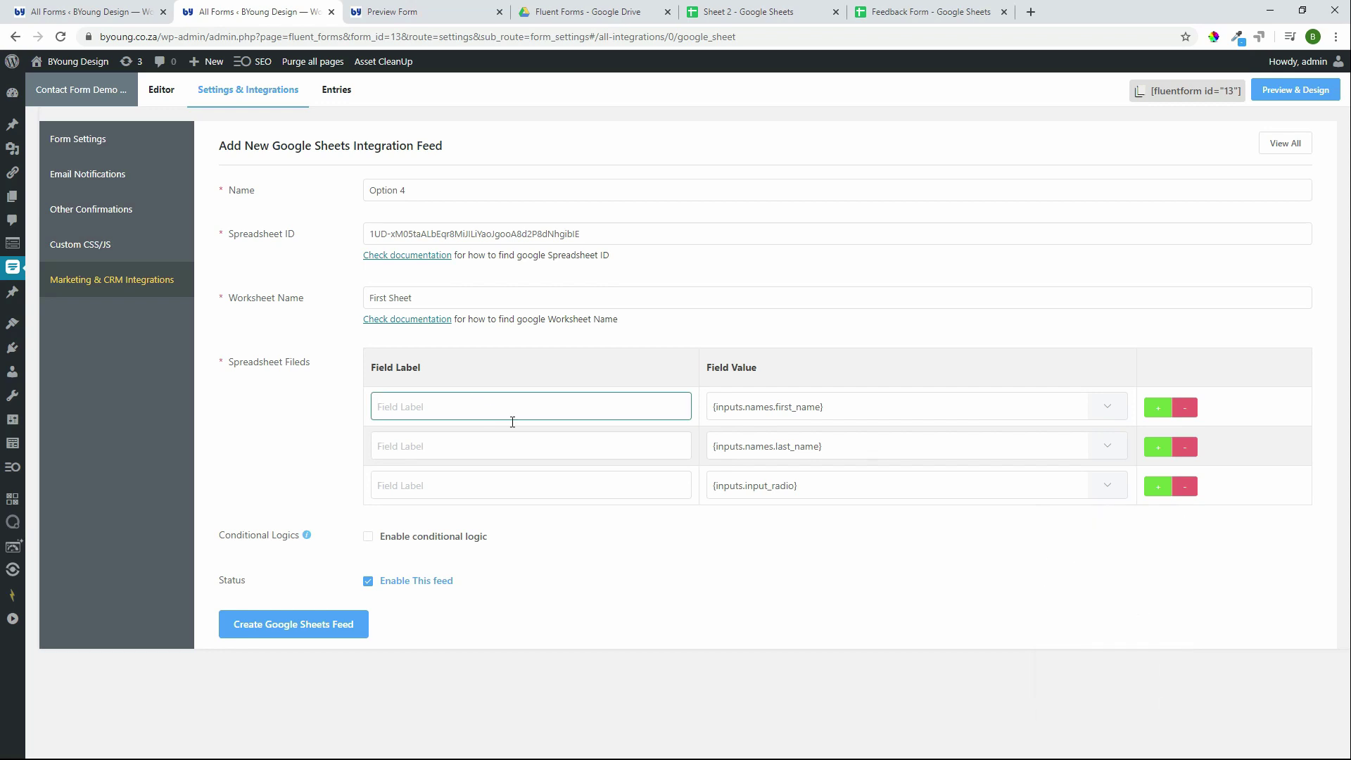
text(First Name)
click(452, 452)
text(L)
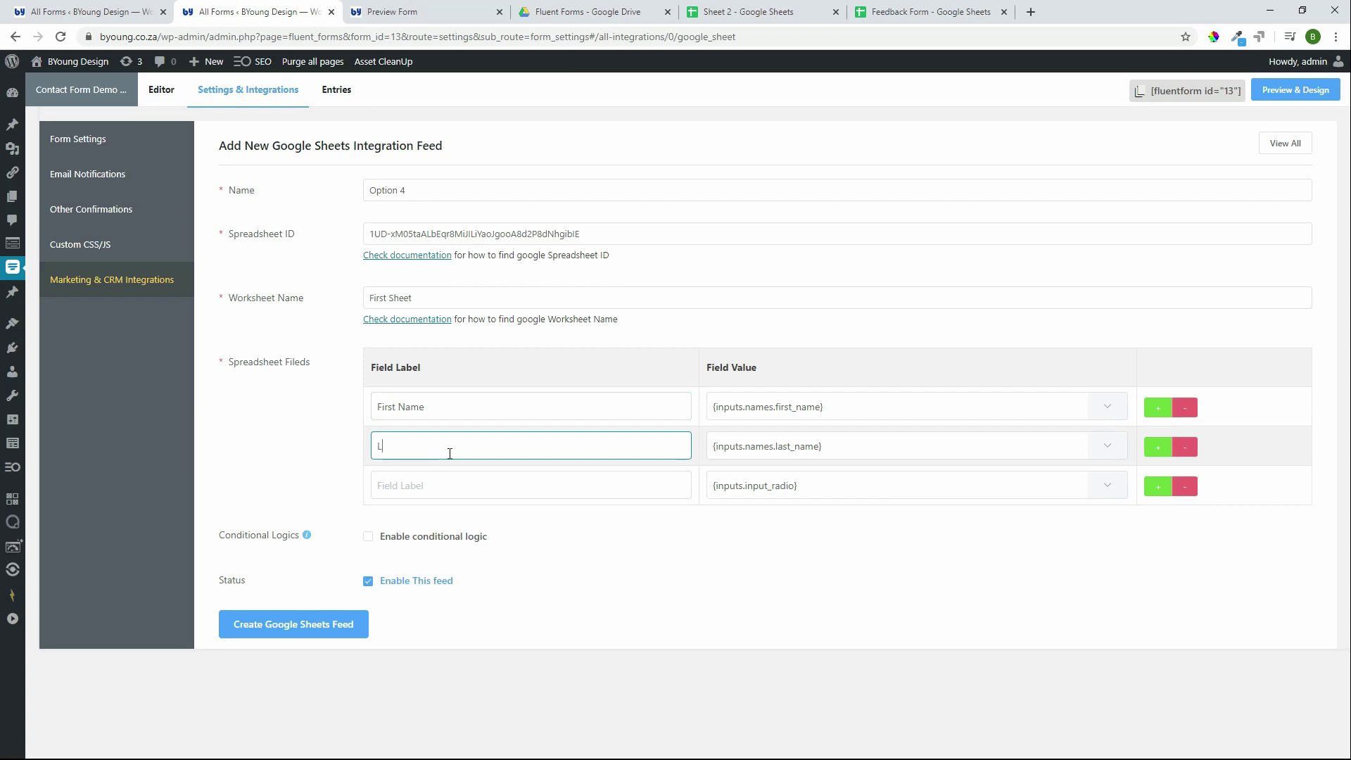
text(asr Name)
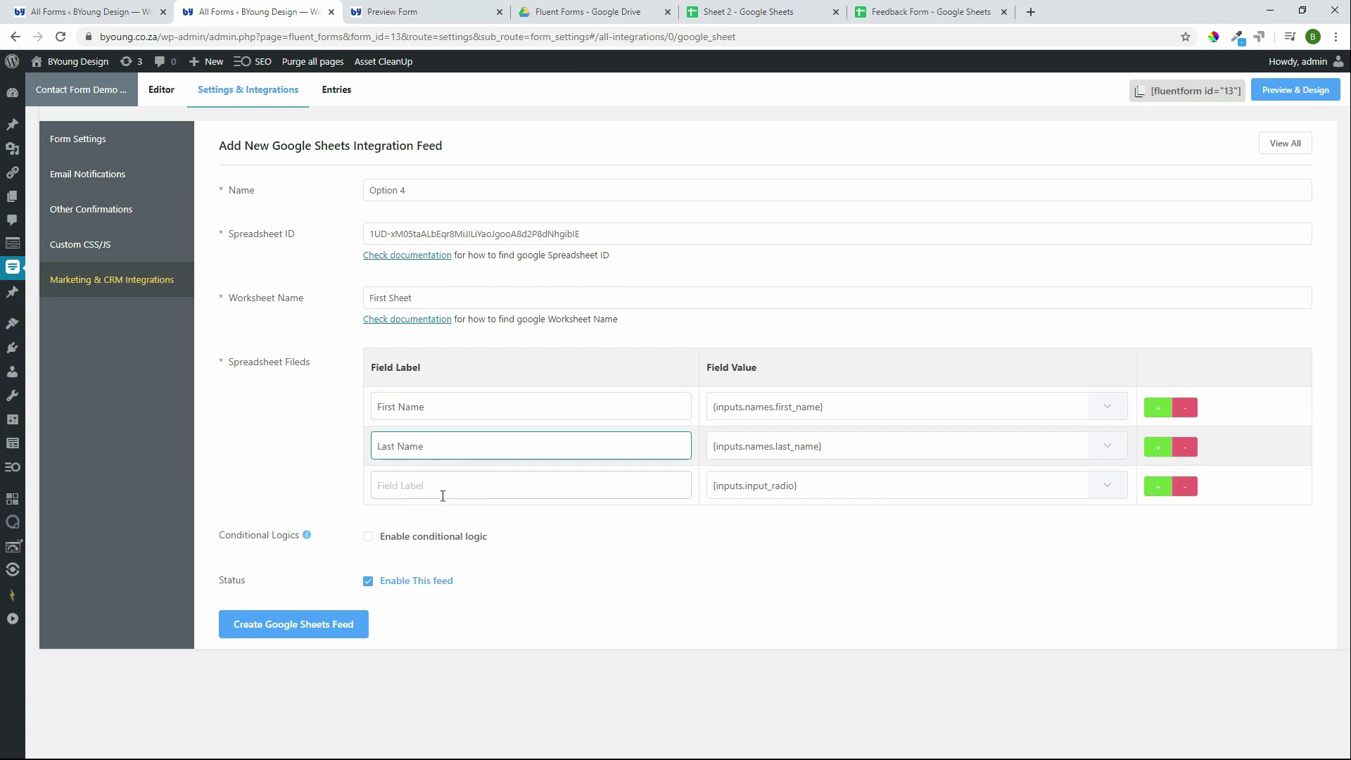
click(450, 491)
text(S)
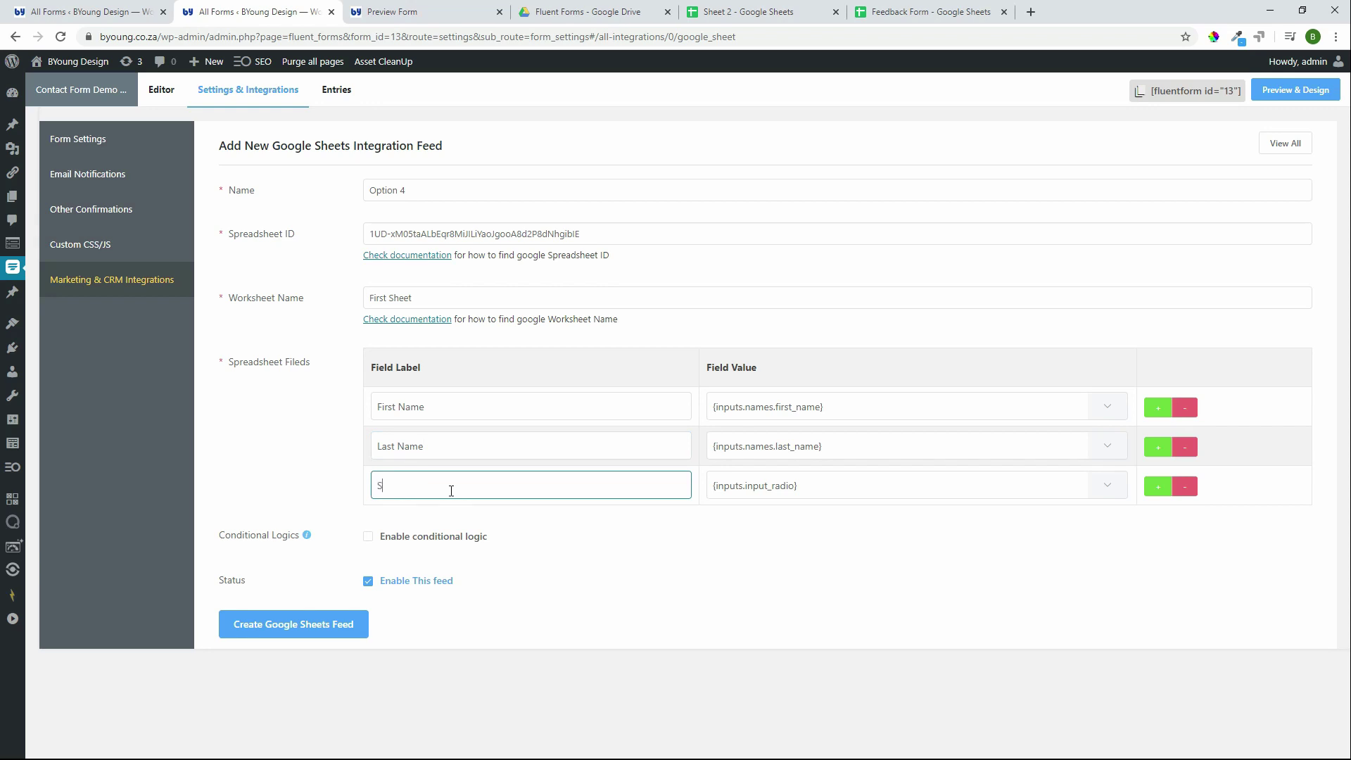
text(election)
click(820, 568)
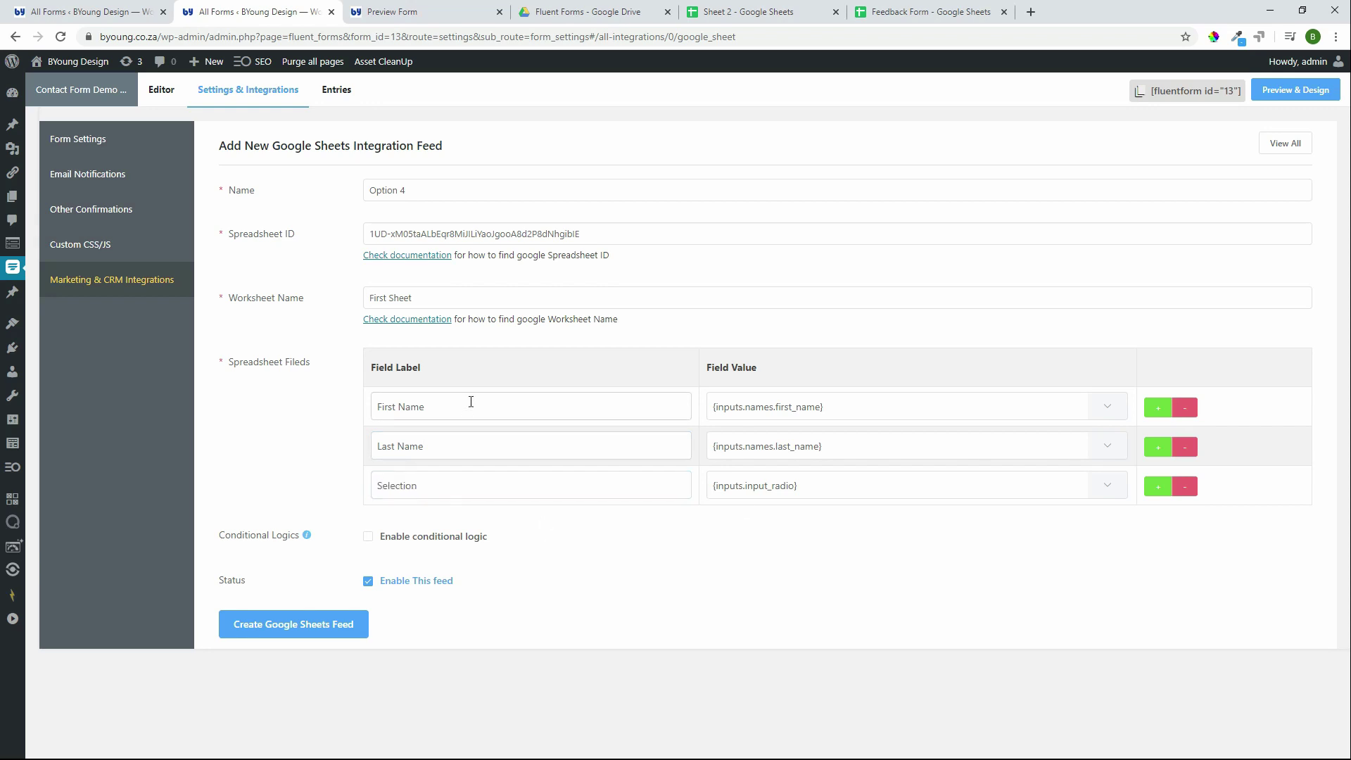
click(466, 456)
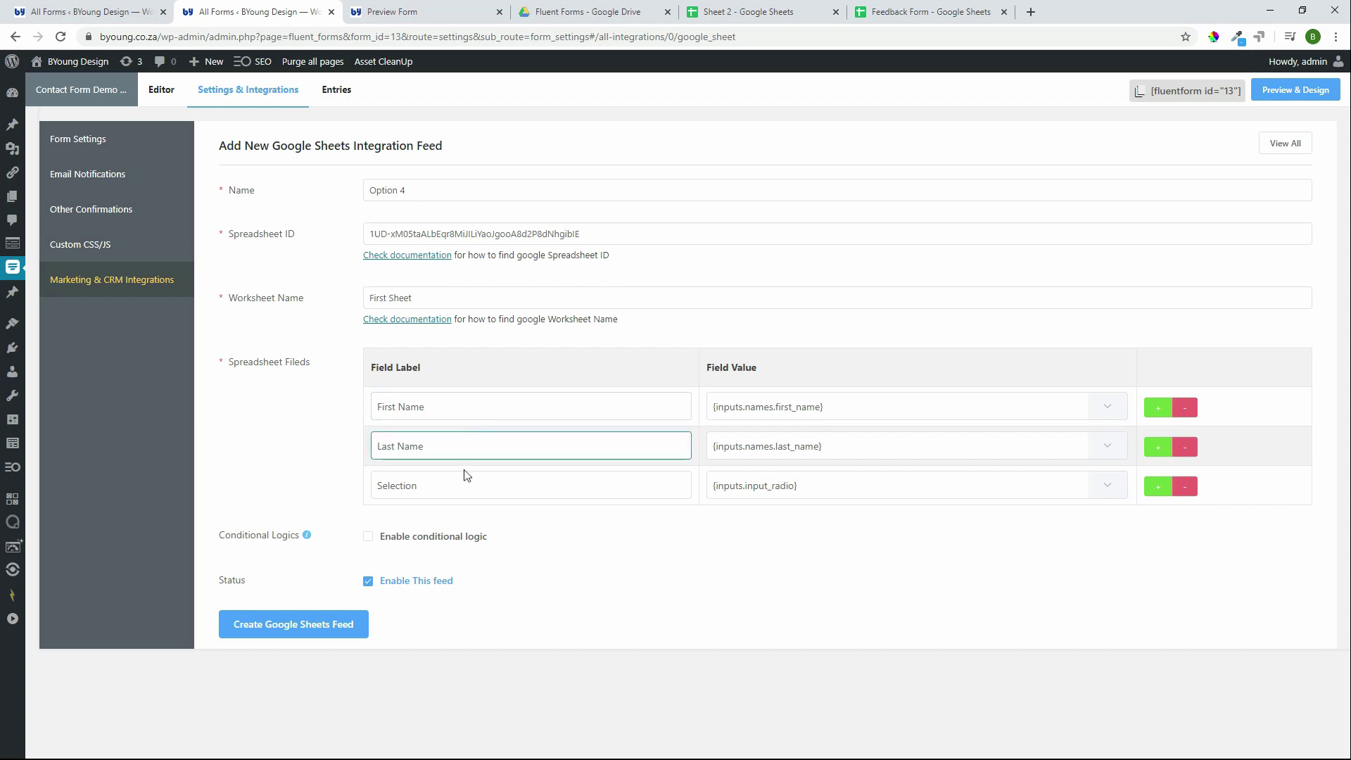
click(458, 479)
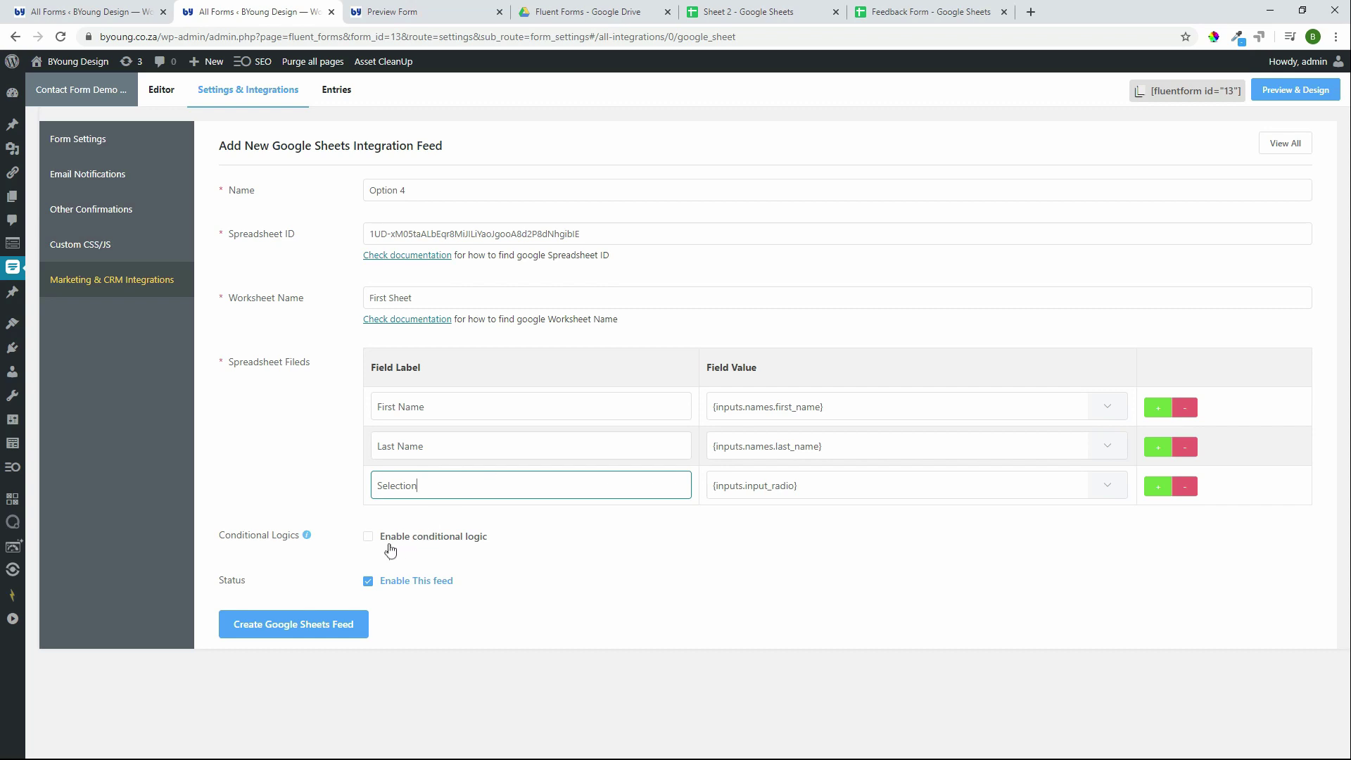
- Enable conditional logic with Make Selection equal to Choice 4 and create the Google Sheets feed
click(367, 537)
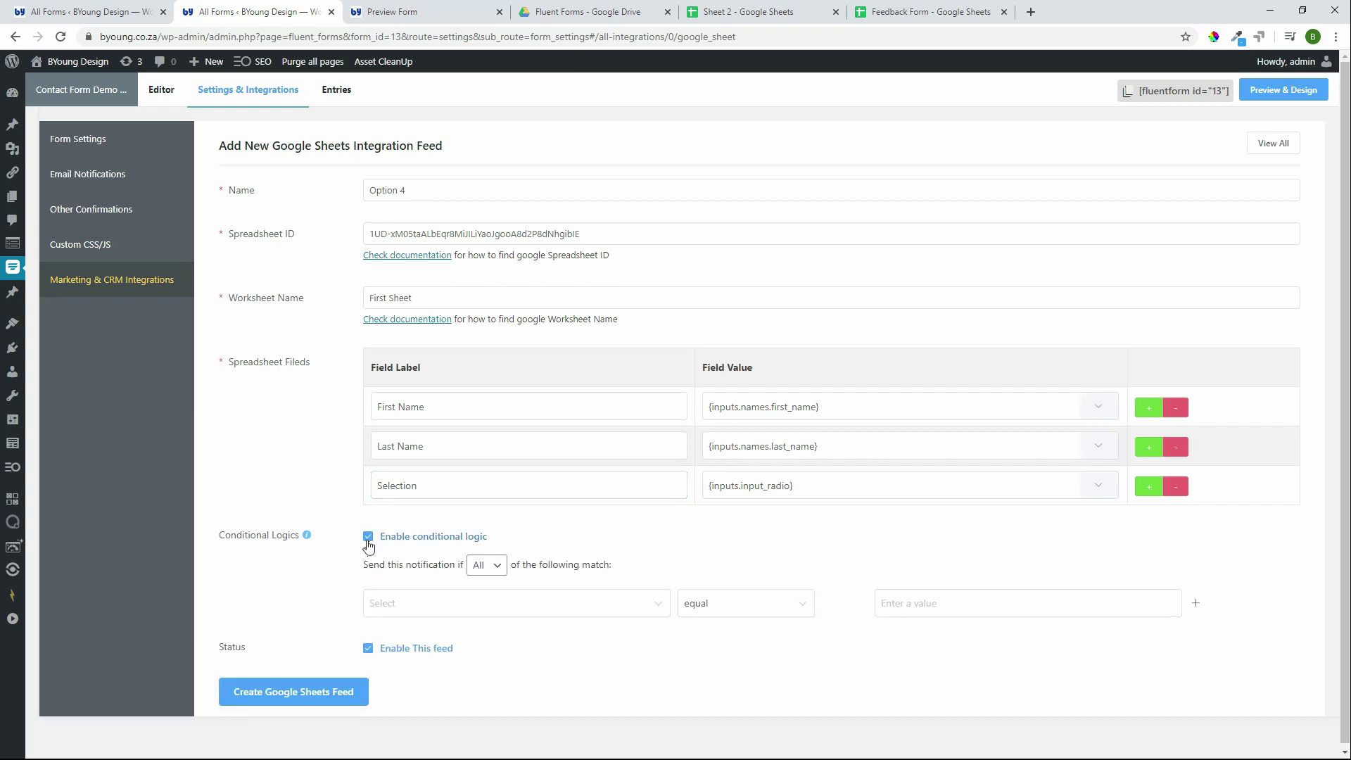
click(568, 603)
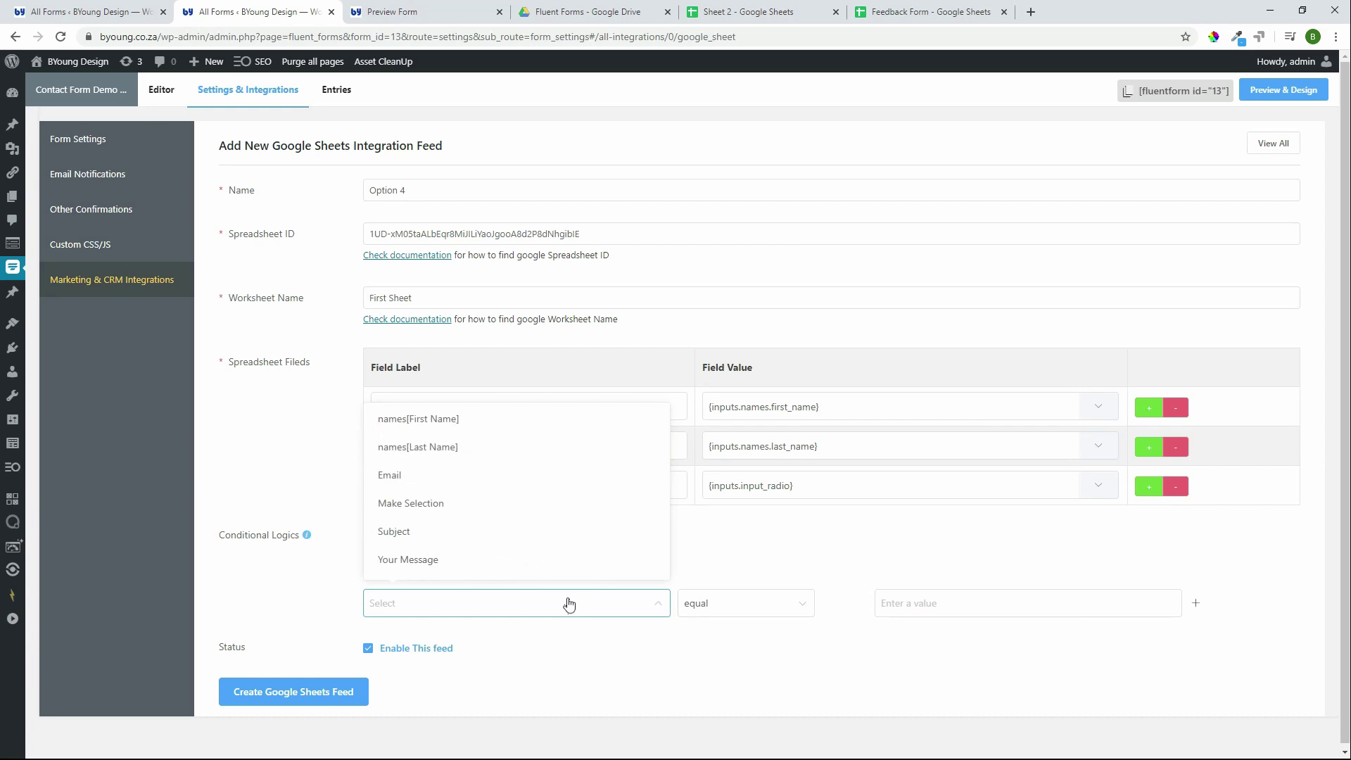
click(501, 503)
click(935, 609)
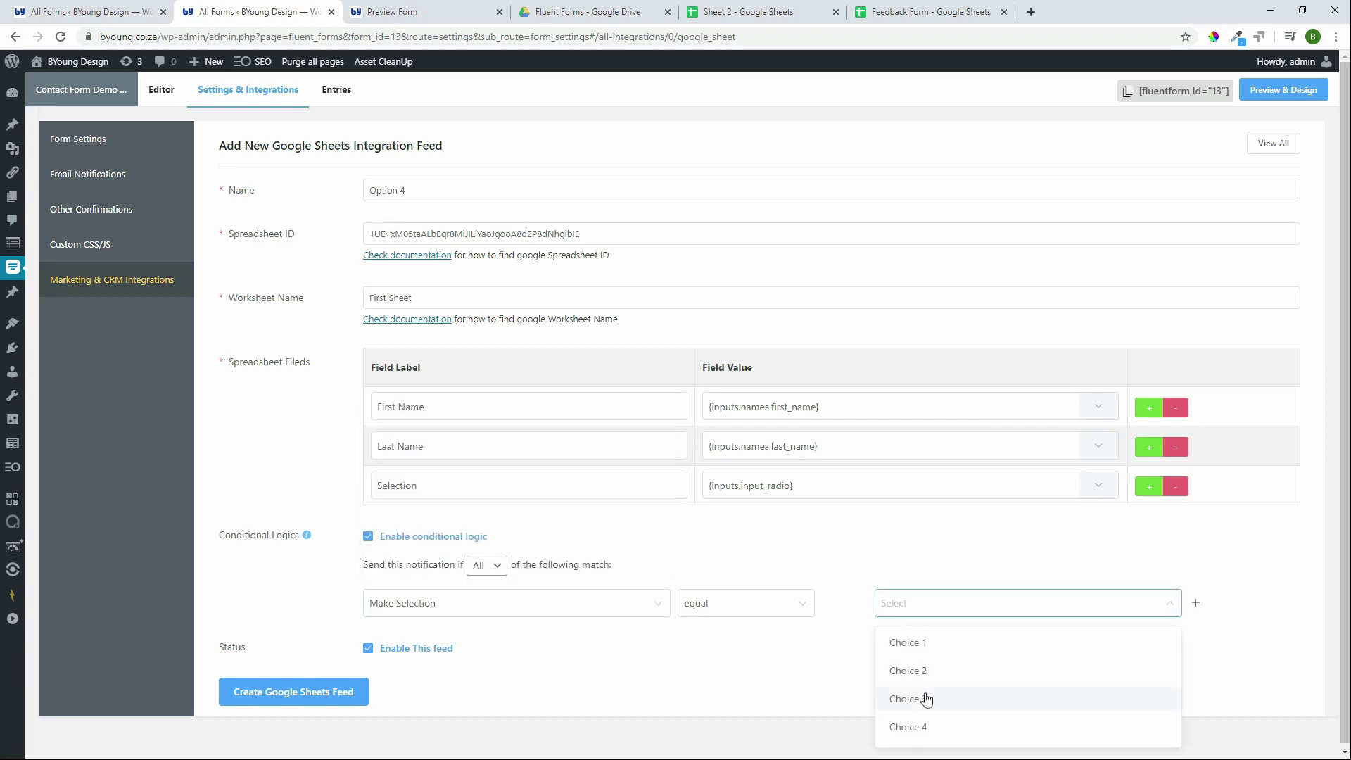
click(915, 728)
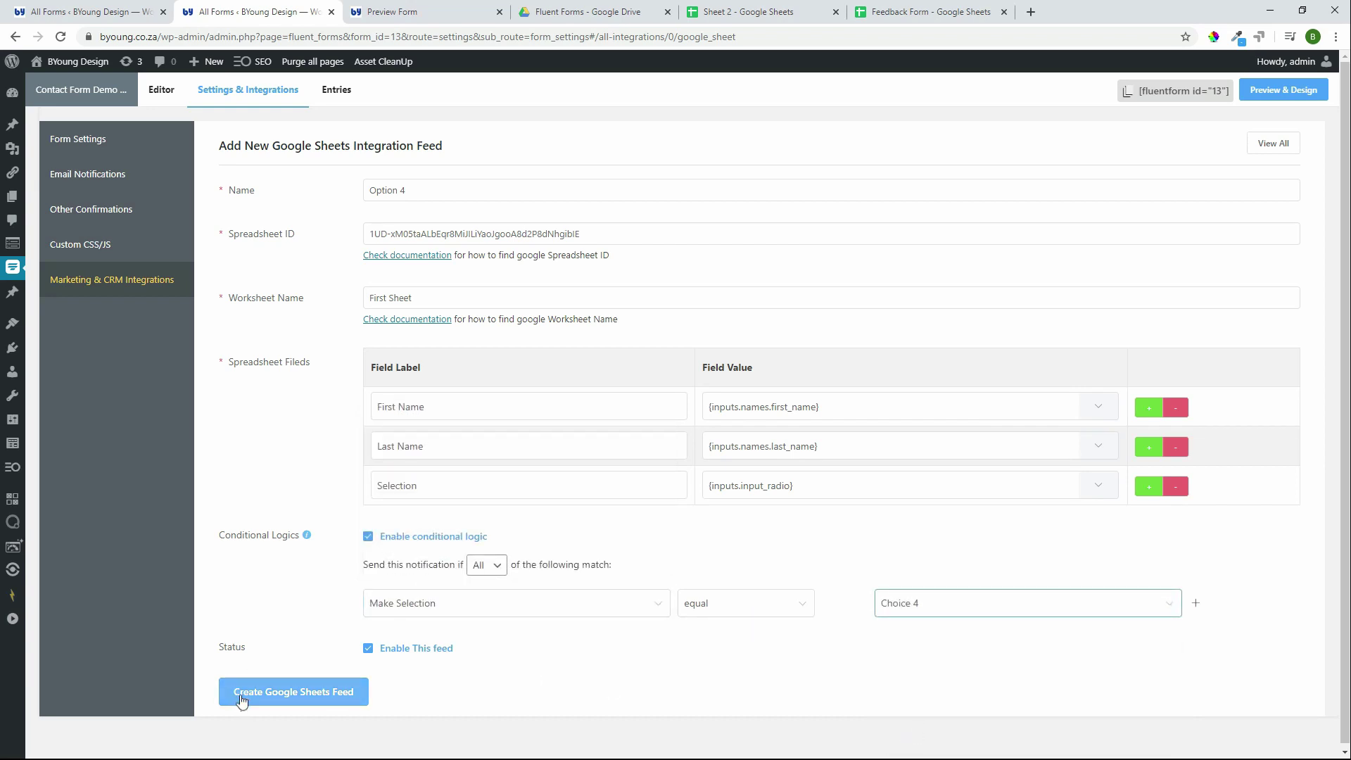
click(323, 691)
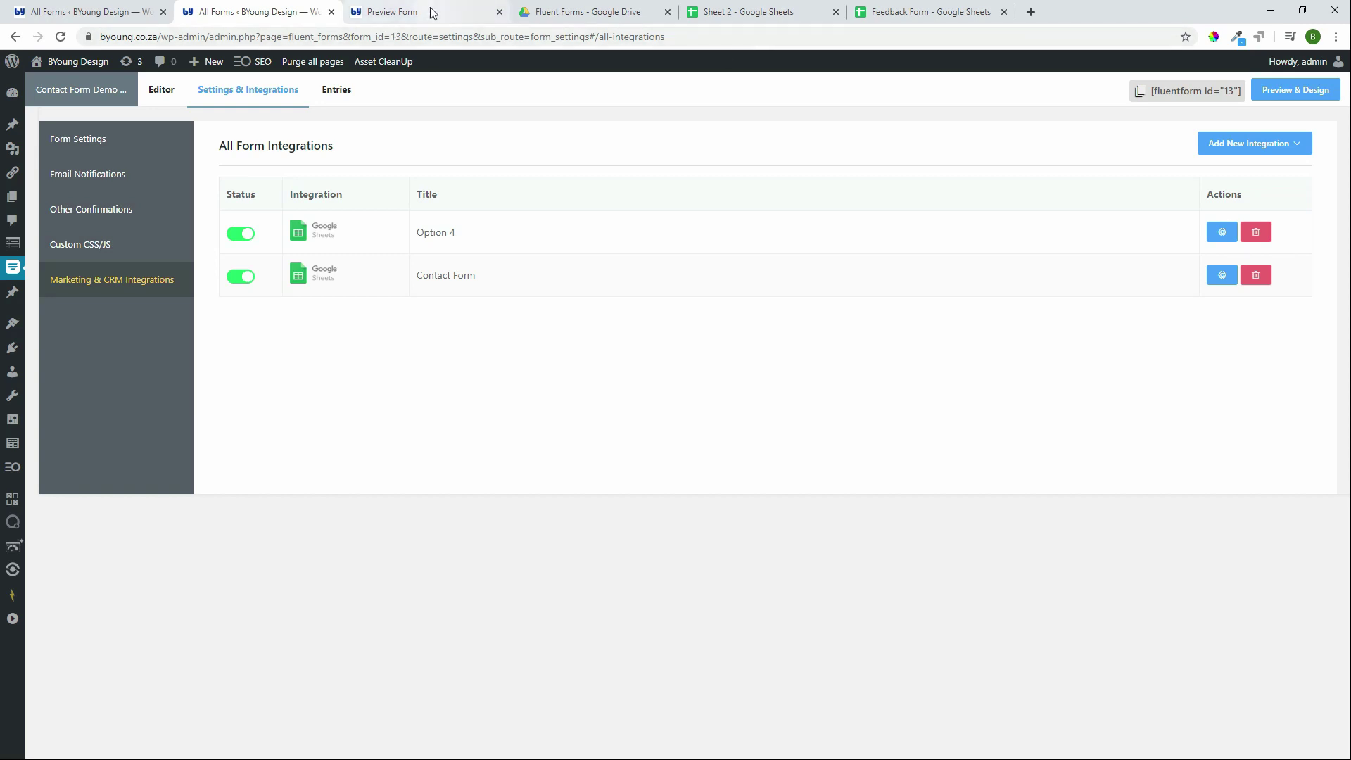
- In Preview Only mode, autofill name and email, pick Choice 4 and submit the form
click(394, 12)
click(318, 71)
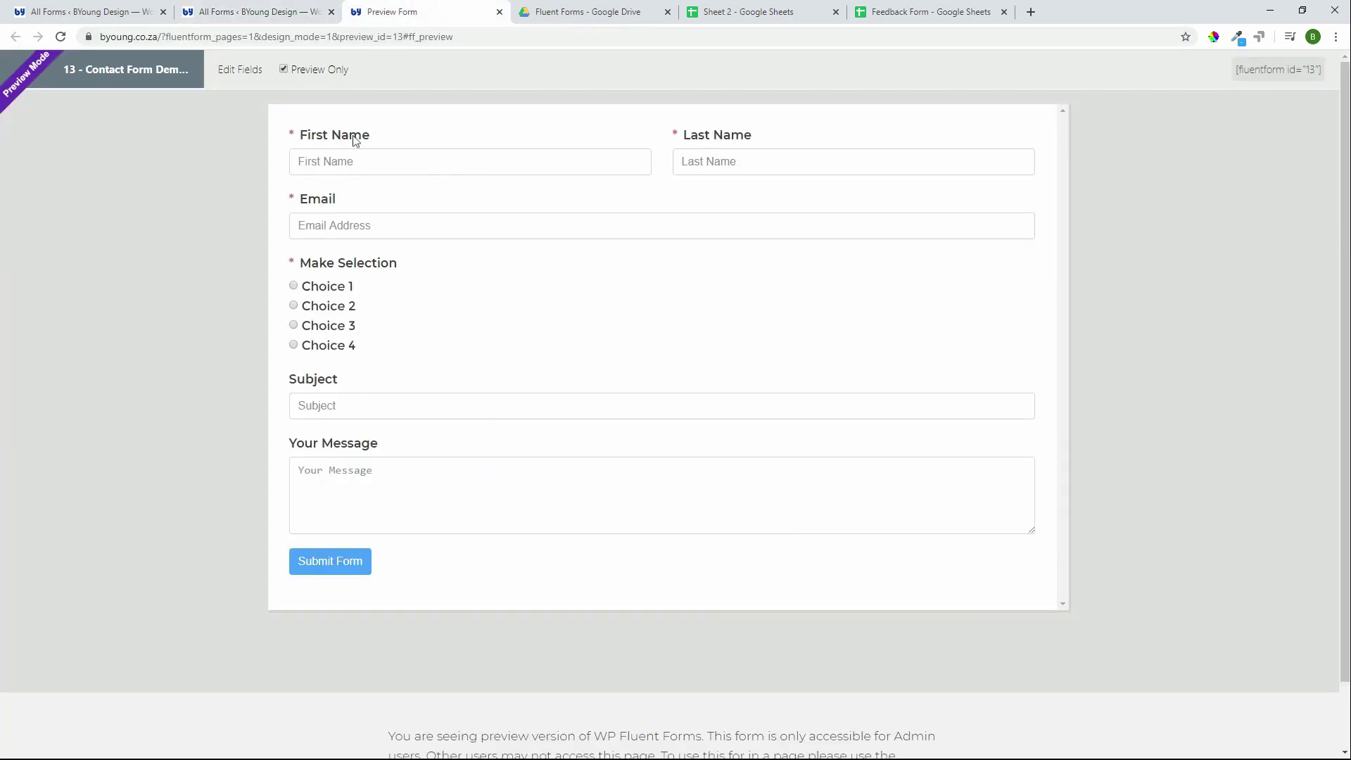
click(357, 161)
click(346, 212)
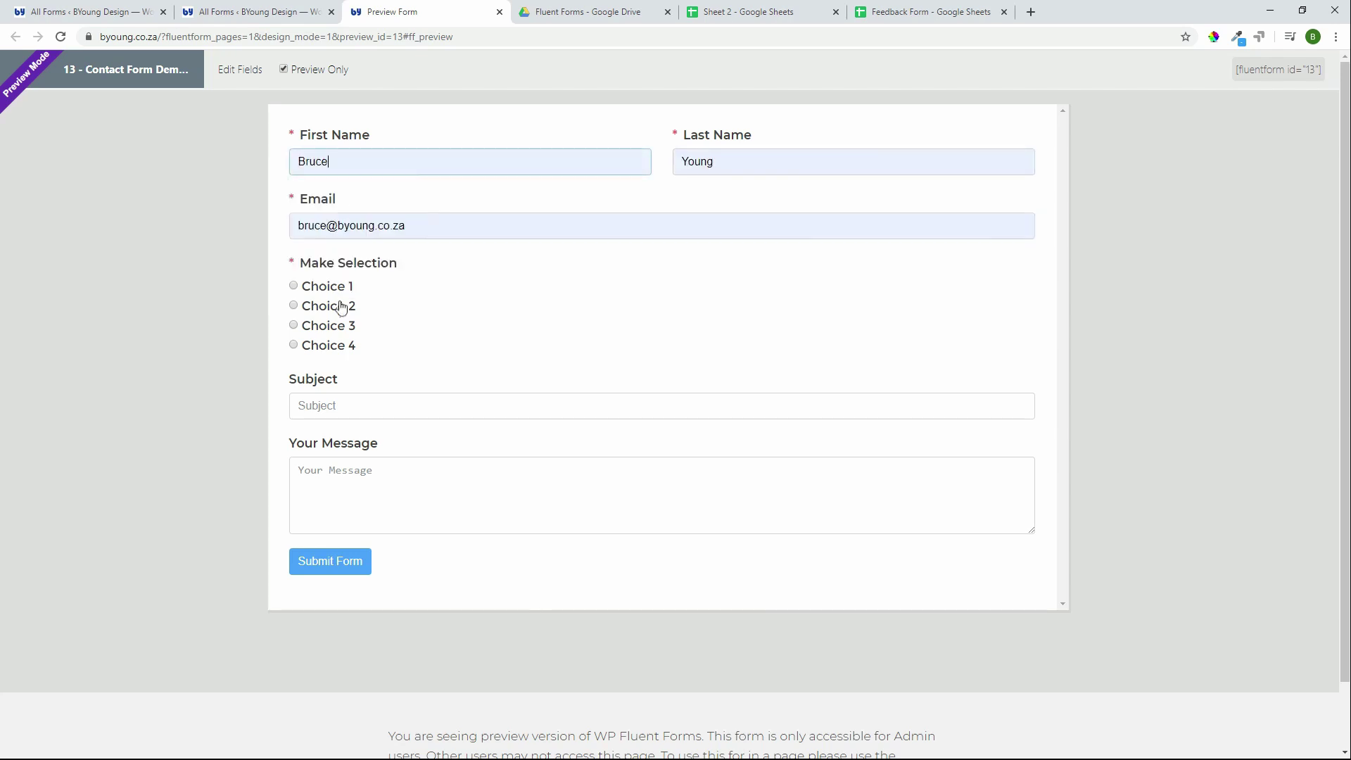
click(294, 345)
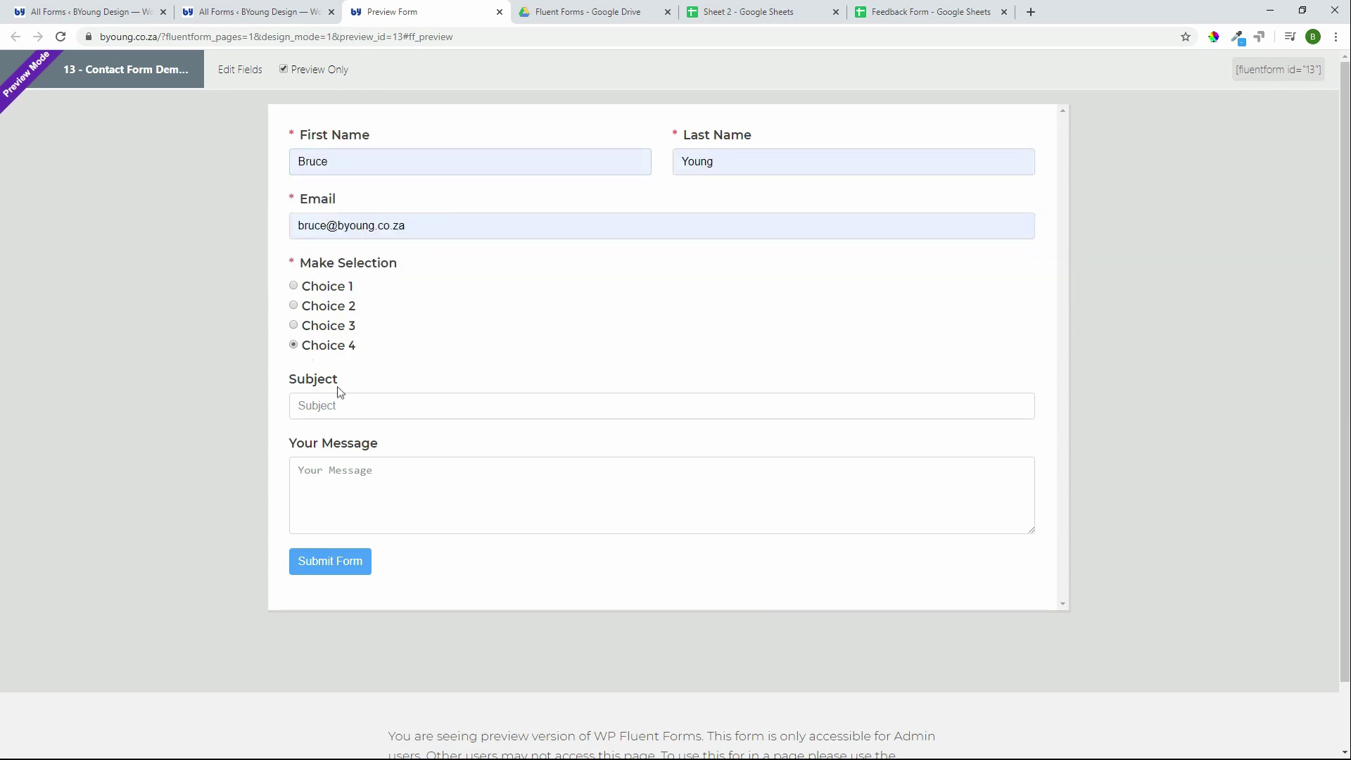
click(346, 560)
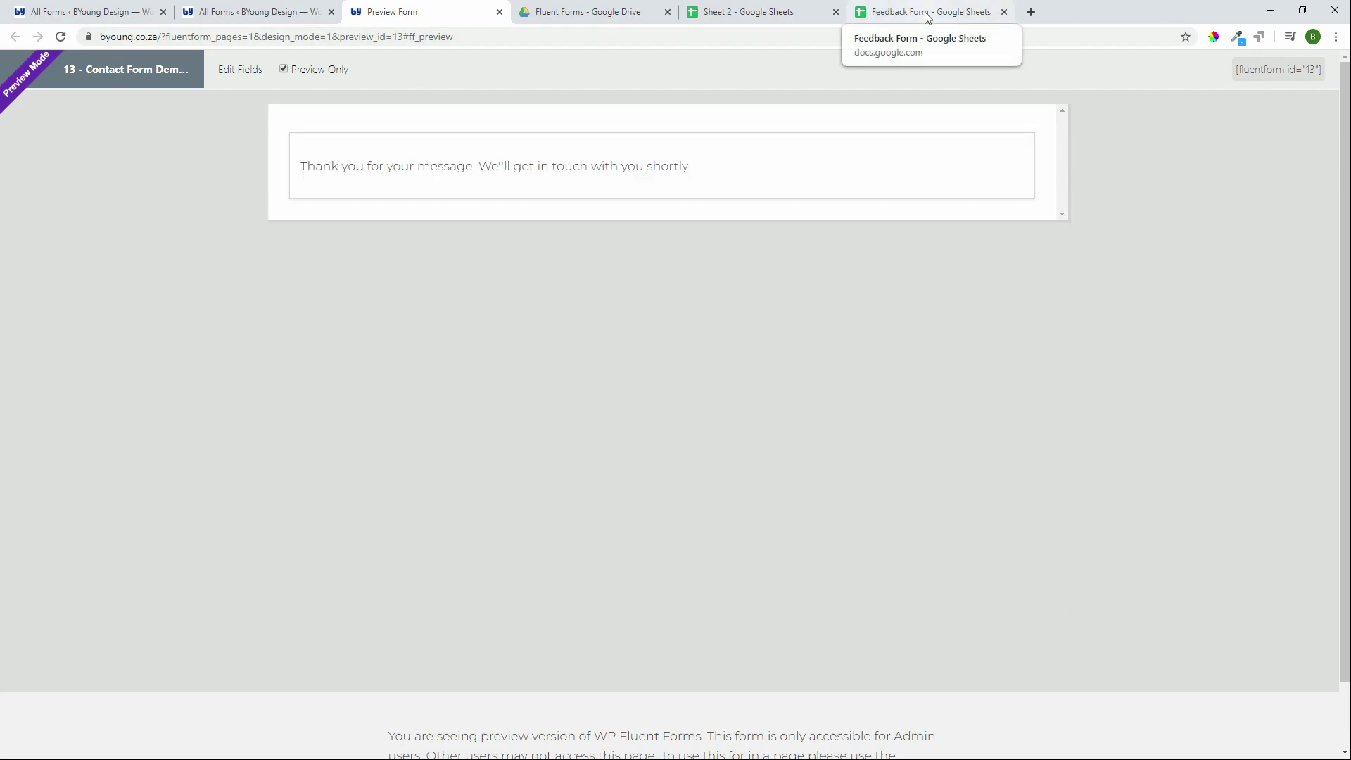
- Compare the Feedback Form and Sheet 2 rows, checking cell C2, then return to integrations
click(925, 17)
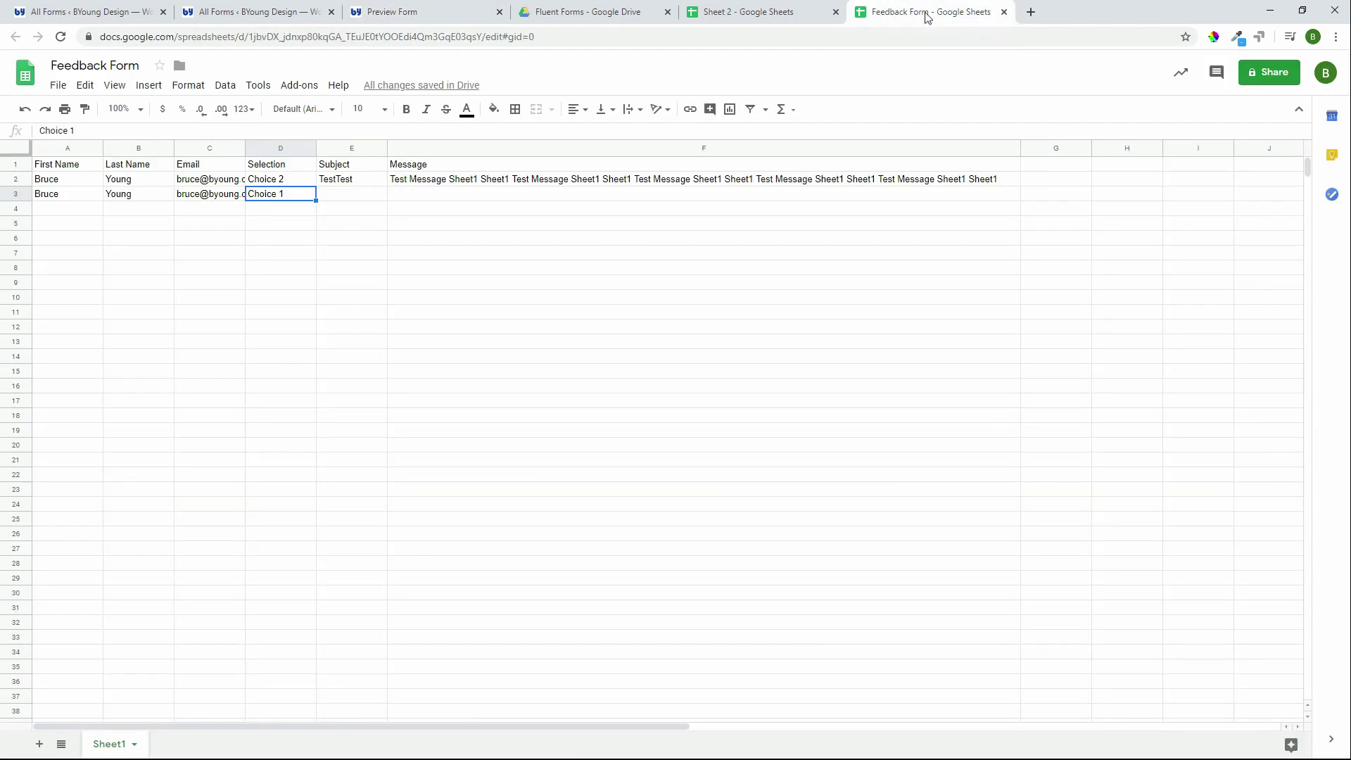
click(765, 14)
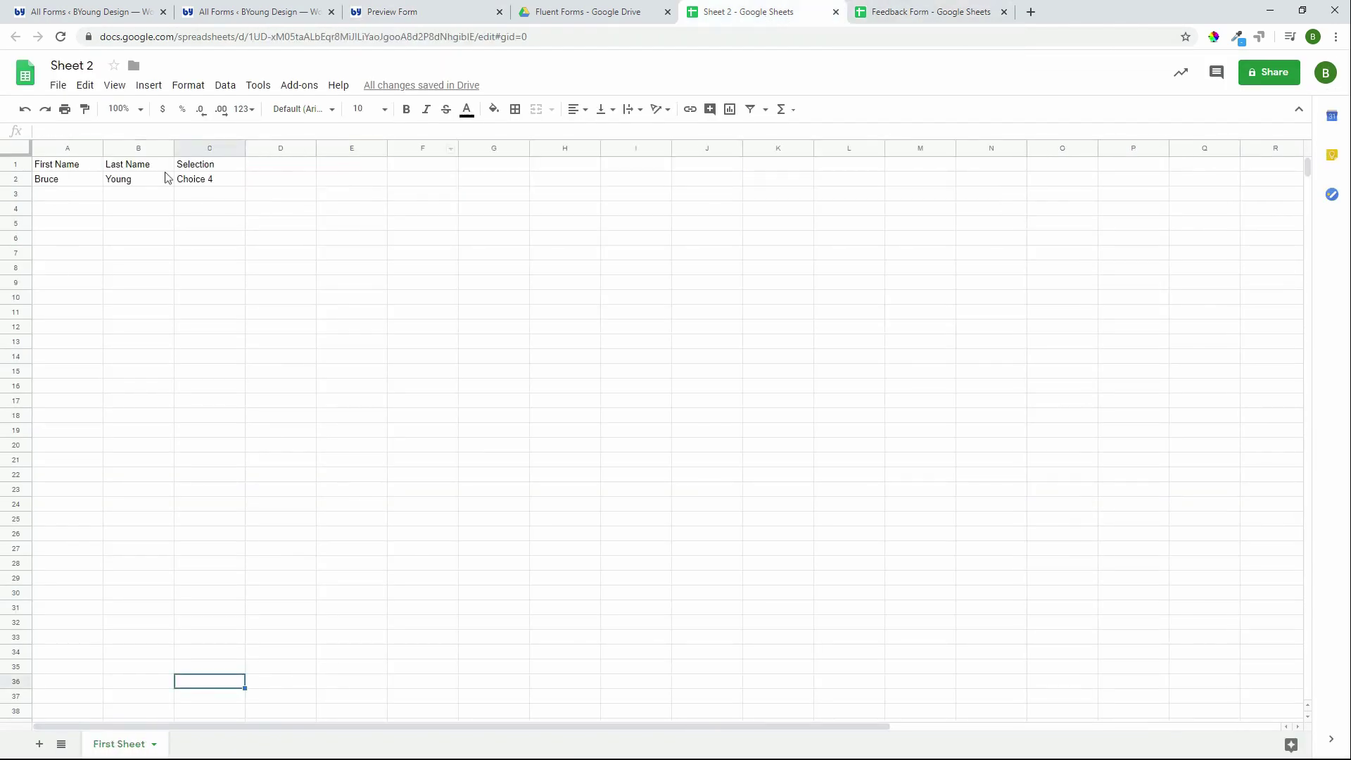
click(214, 184)
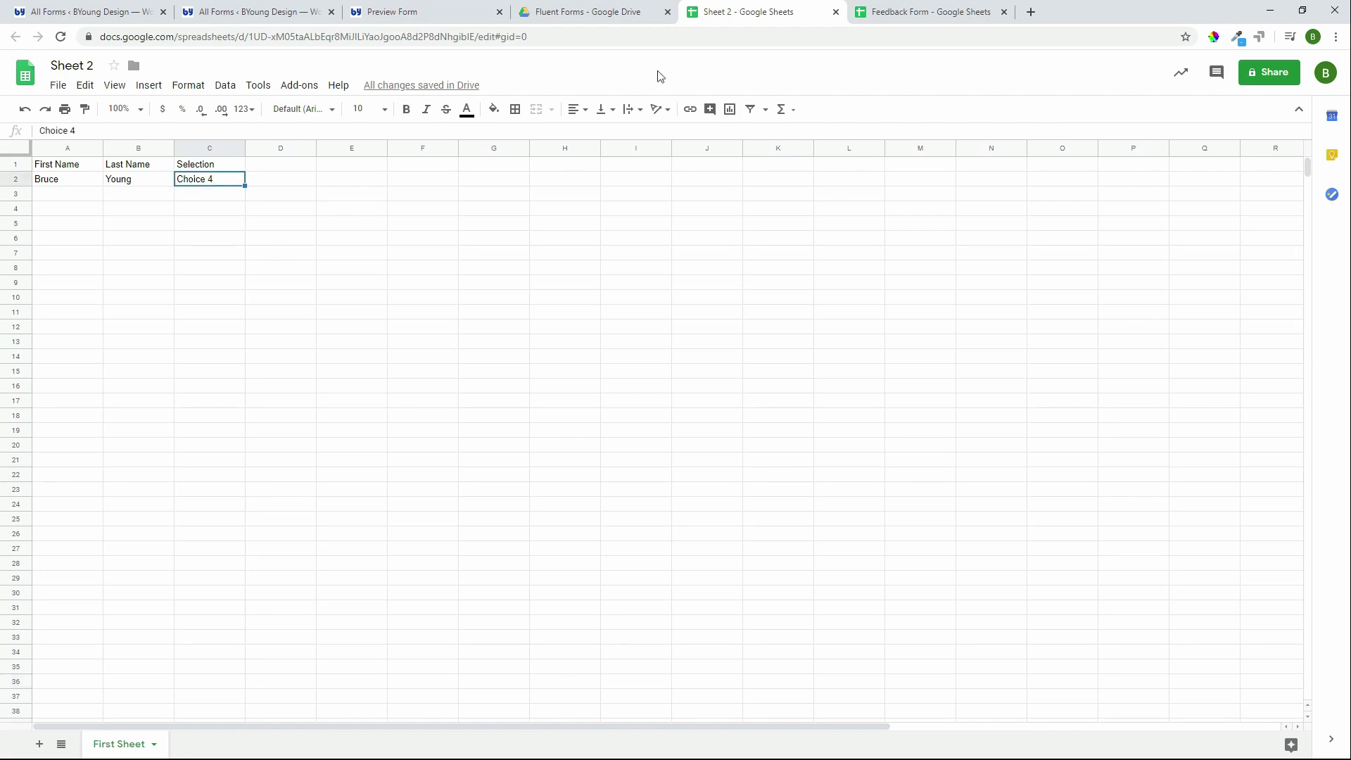
click(914, 12)
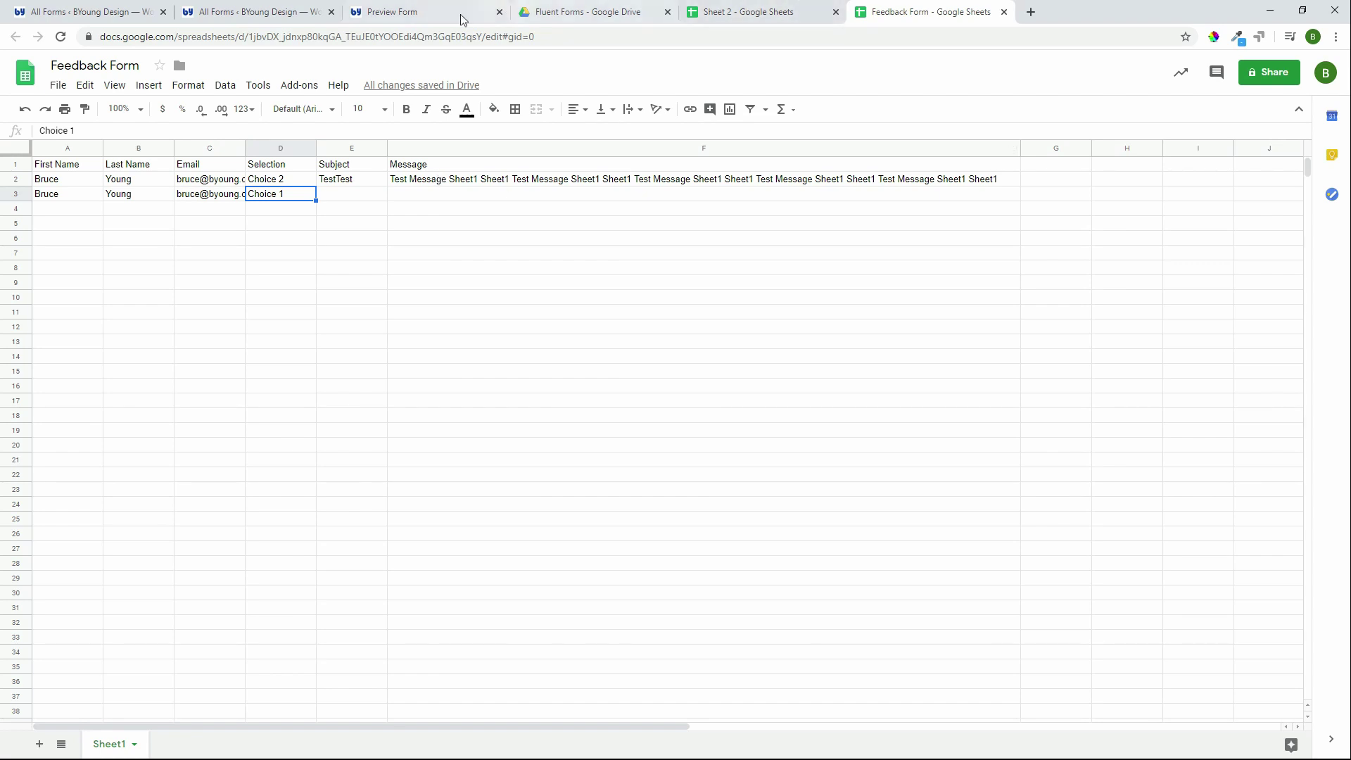
click(424, 16)
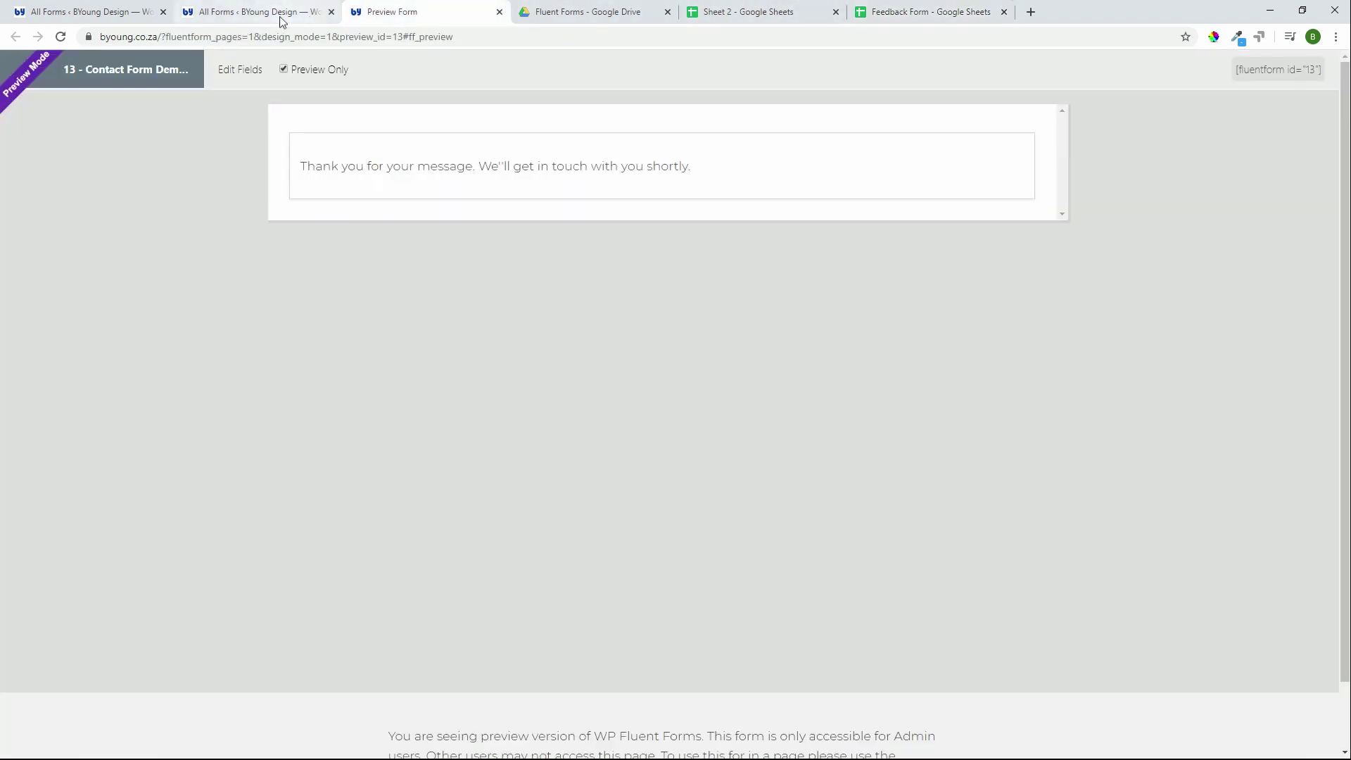
click(280, 15)
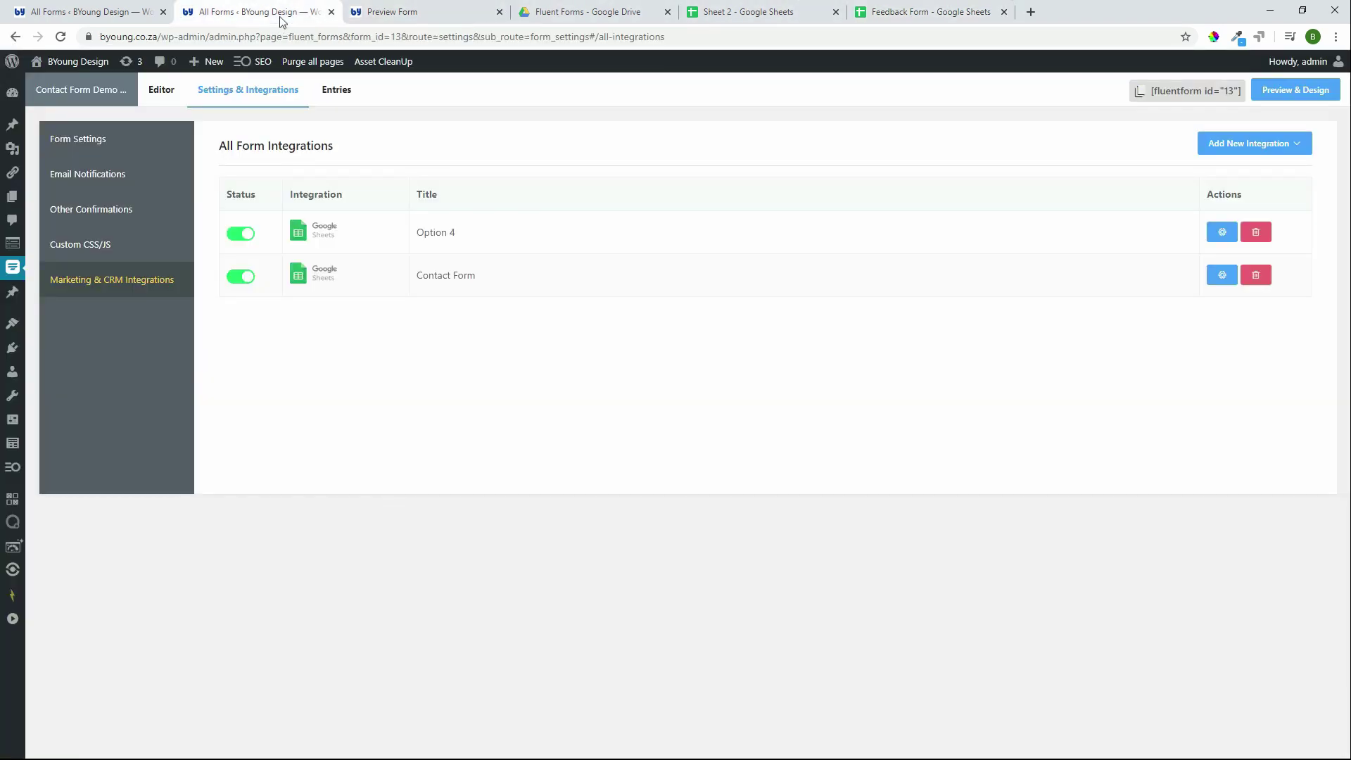